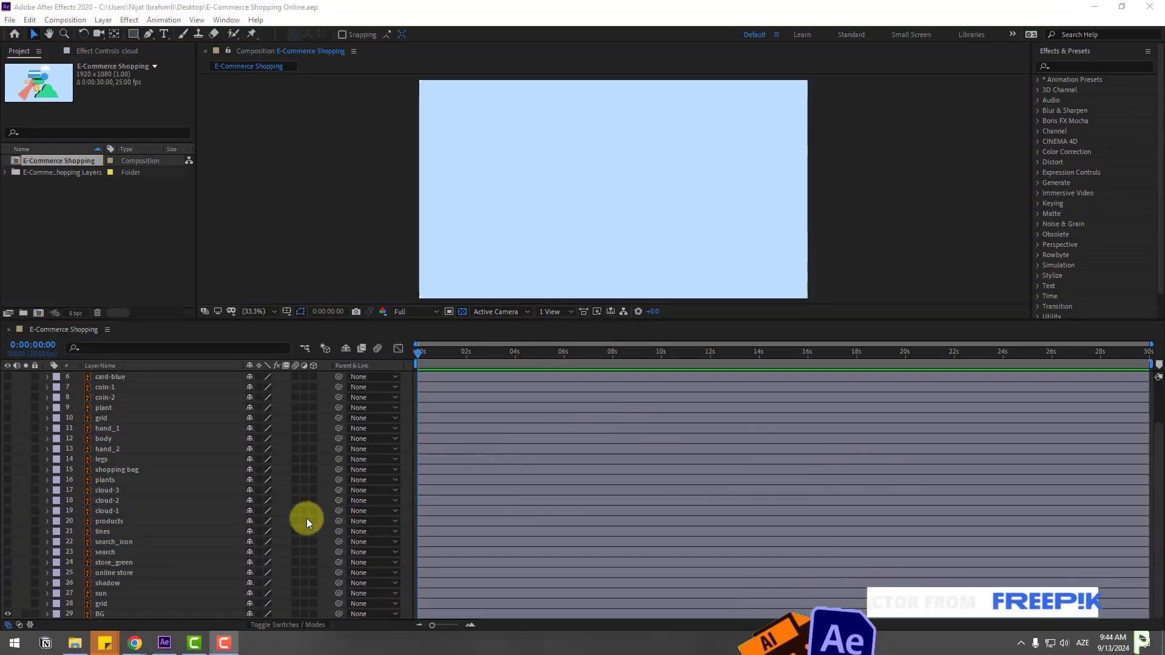
Make the grid layer just above BG visible and check it in solo with the transparency grid turned off
left_click(104, 604)
left_click(8, 604)
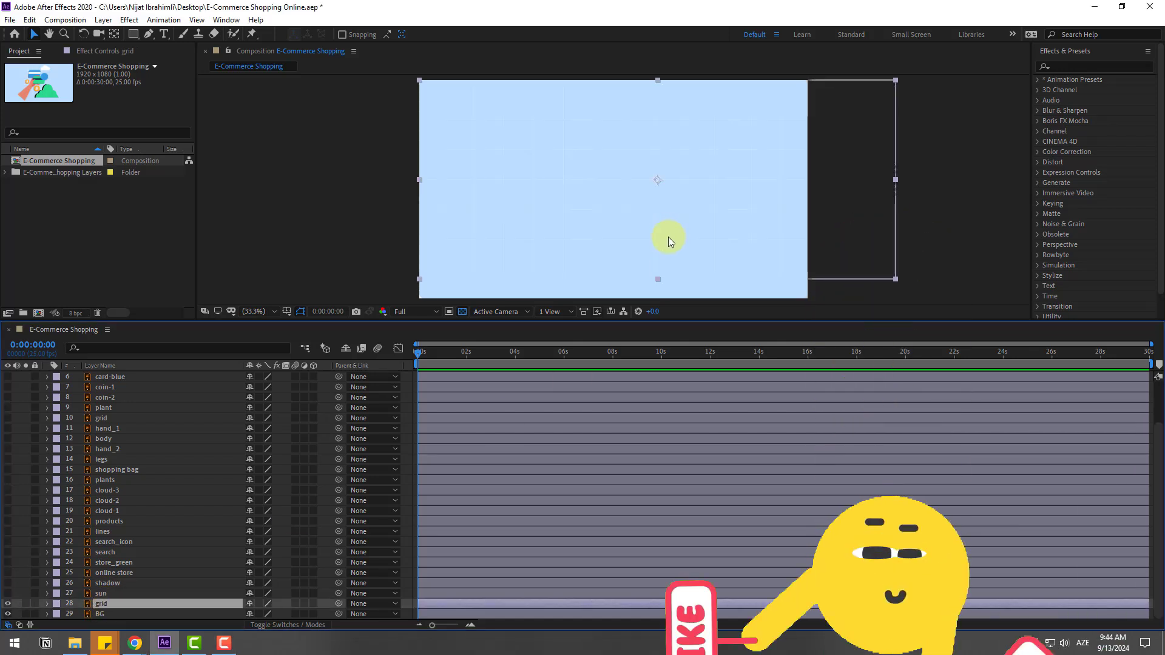
left_click(25, 604)
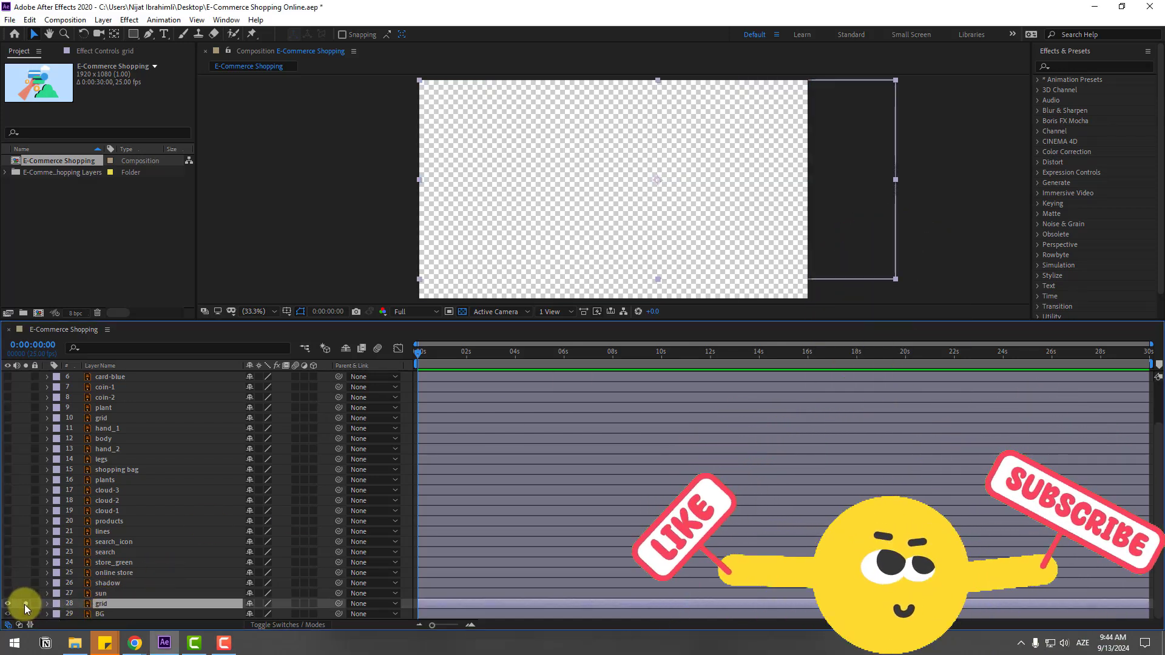
left_click(462, 312)
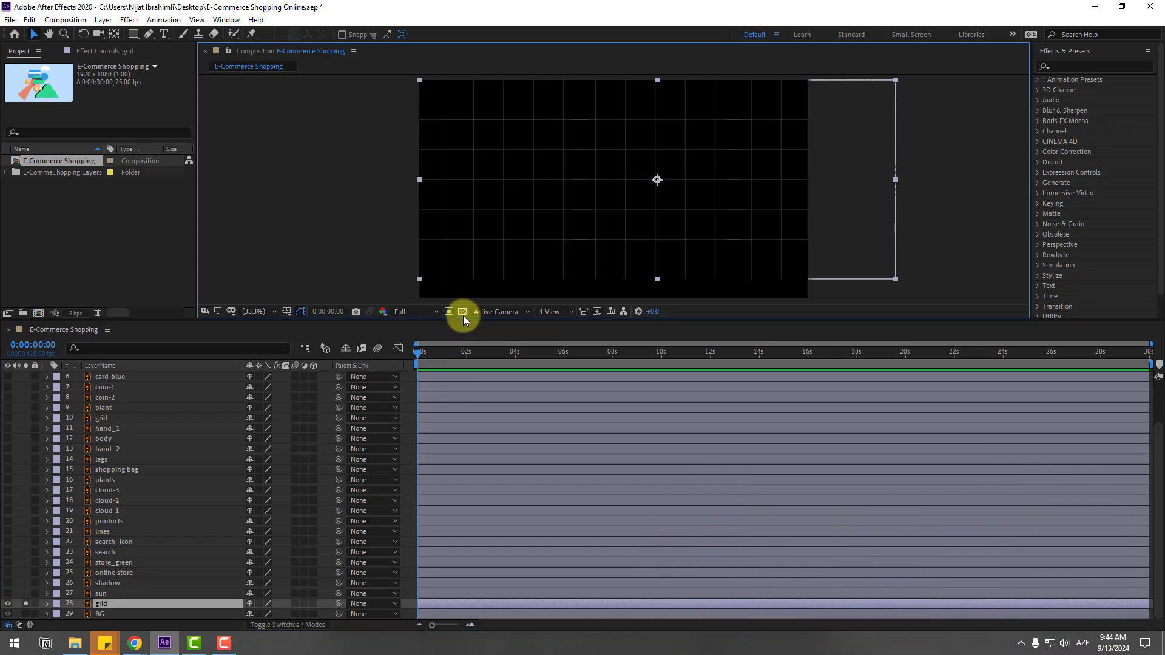
left_click(25, 604)
Make the sun, shadow, online store, store_green, search and search_icon layers visible
left_click(97, 594)
left_click(8, 594)
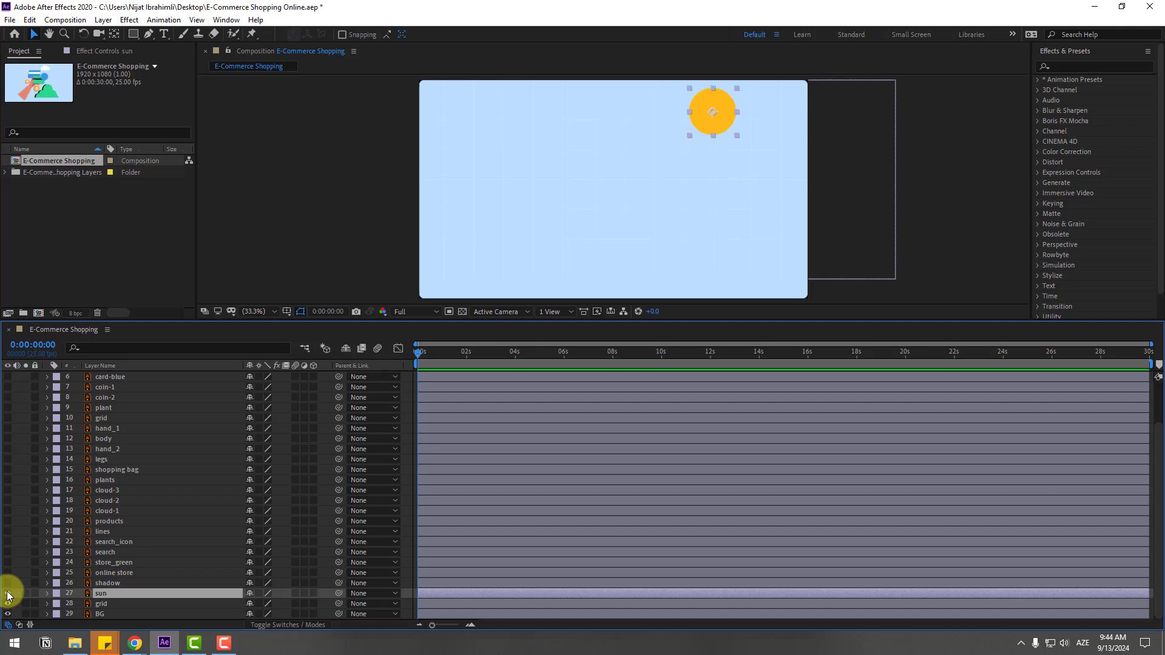
left_click(8, 584)
left_click(8, 573)
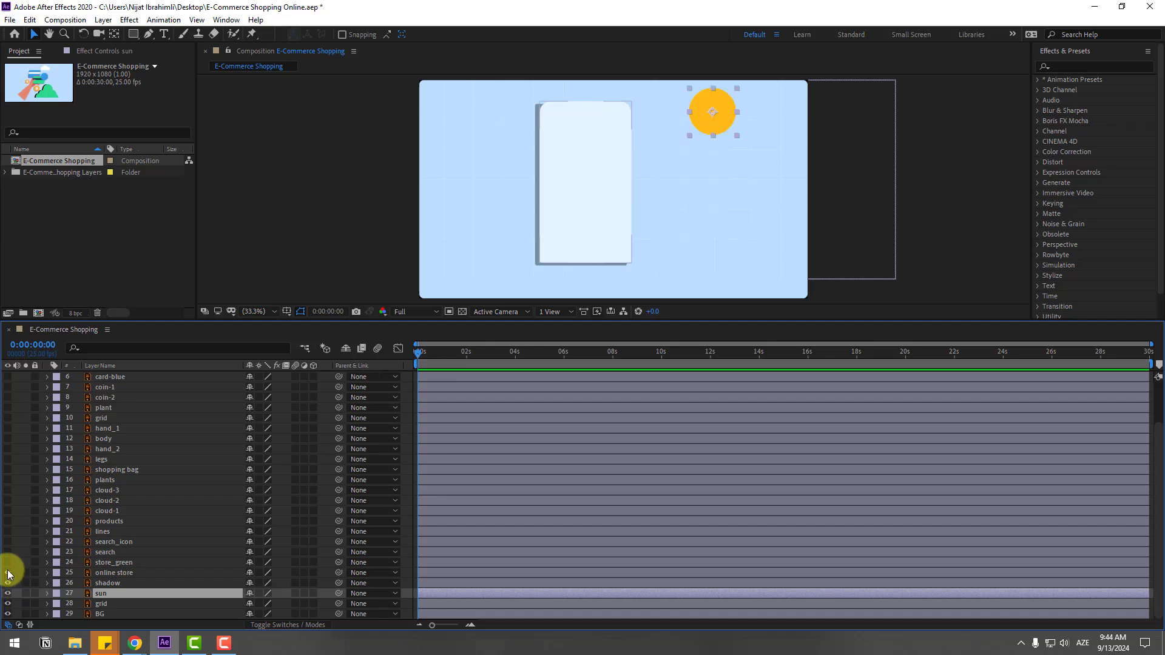
left_click(8, 563)
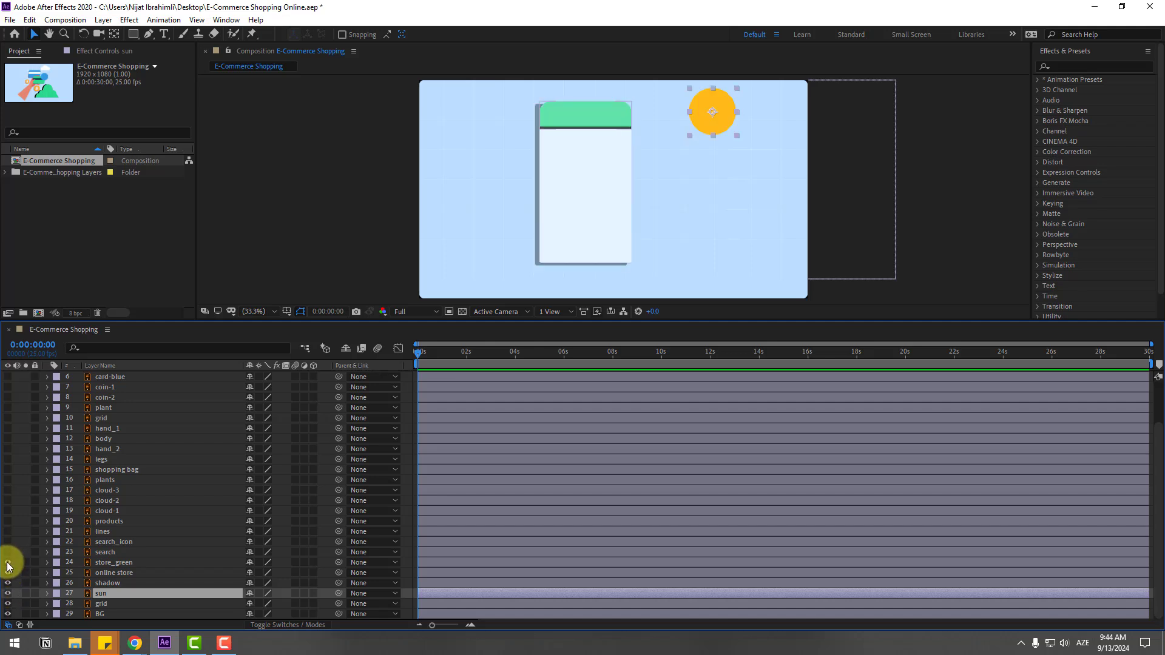
Make the lines, products, cloud-1, cloud-2, cloud-3, plants and shopping bag layers visible
left_click(8, 522)
left_click(7, 511)
left_click(8, 500)
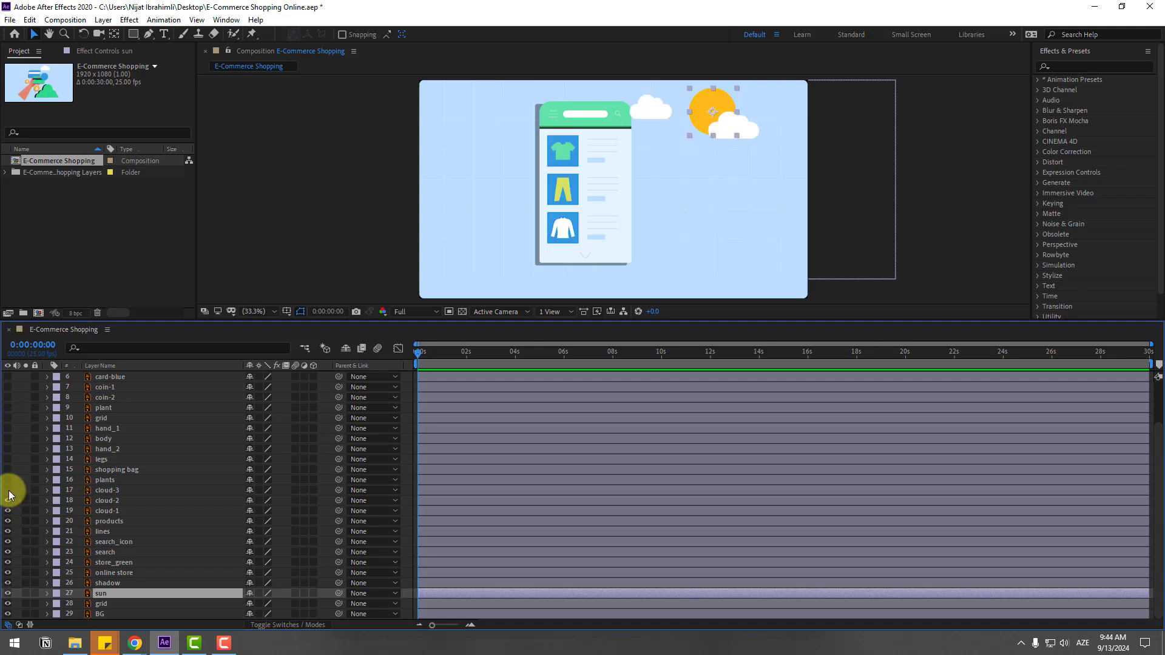
left_click(8, 490)
left_click(8, 480)
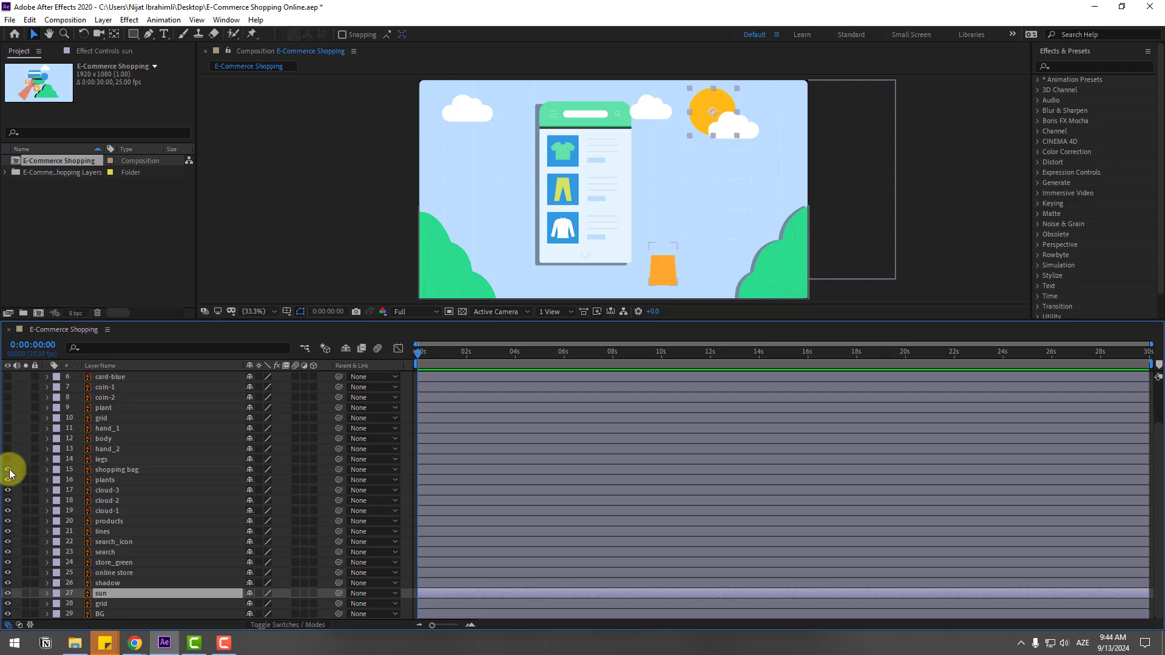
Make the character's legs, hand_2, body and hand_1 layers visible
left_click(8, 459)
left_click(8, 449)
left_click(8, 439)
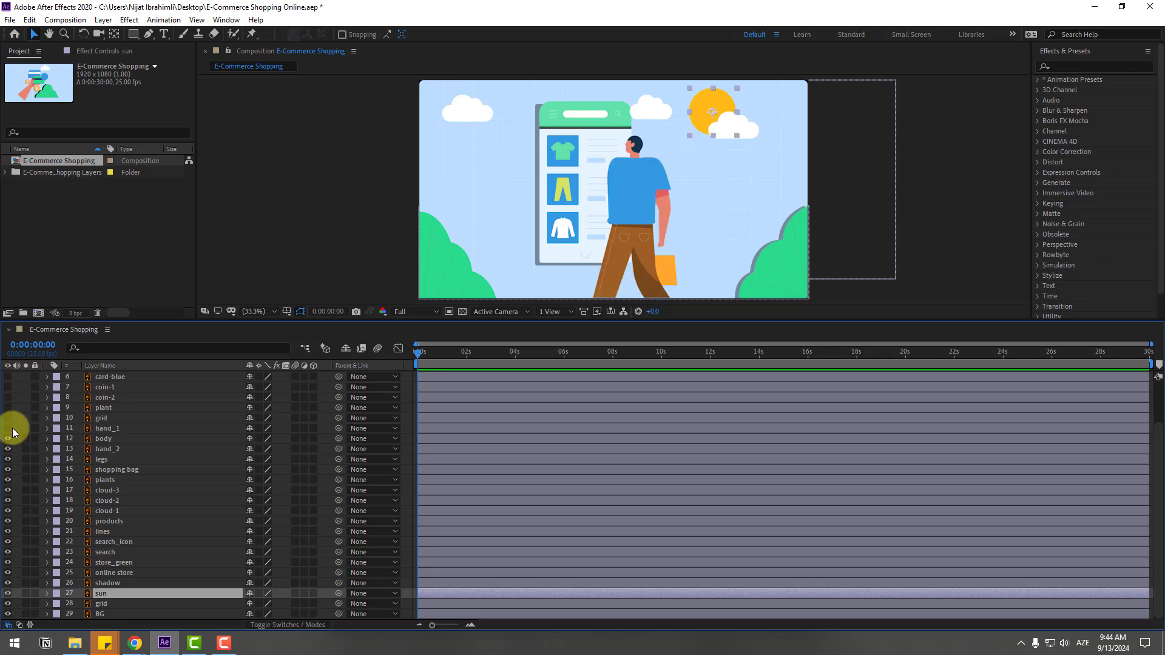
left_click(8, 428)
Solo the hand_1 layer and frame the arm closely in the composition view
left_click_drag(318, 321, 328, 516)
scroll(96, 584, "down", 5)
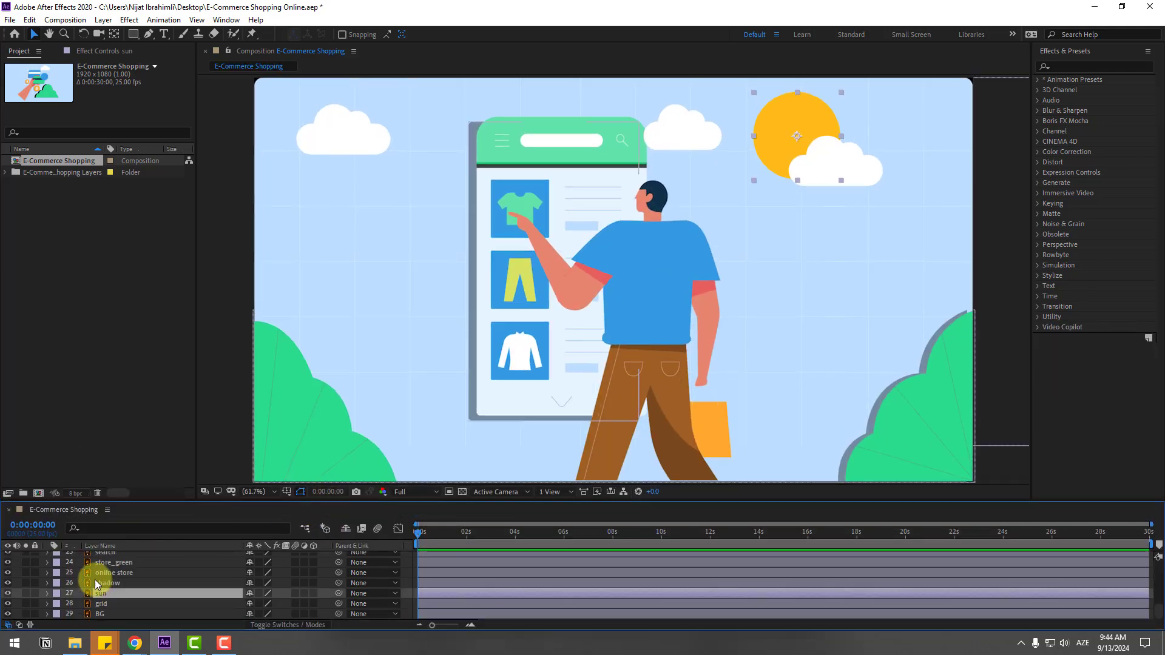
left_click_drag(185, 505, 185, 443)
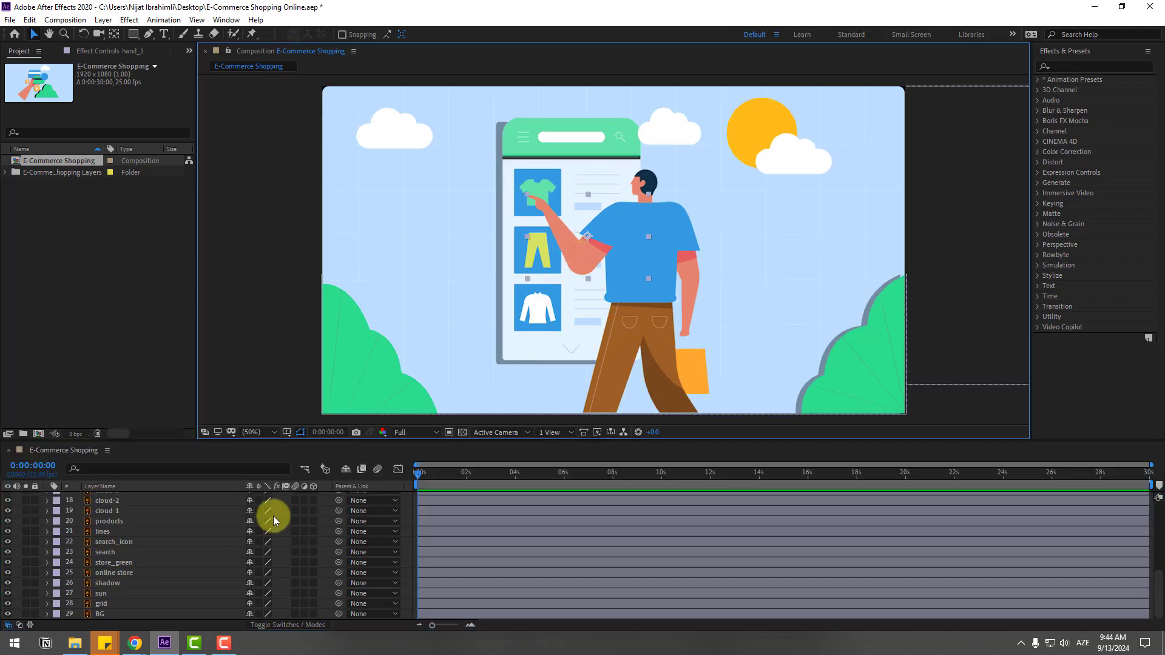
scroll(188, 530, "up", 5)
left_click(136, 552)
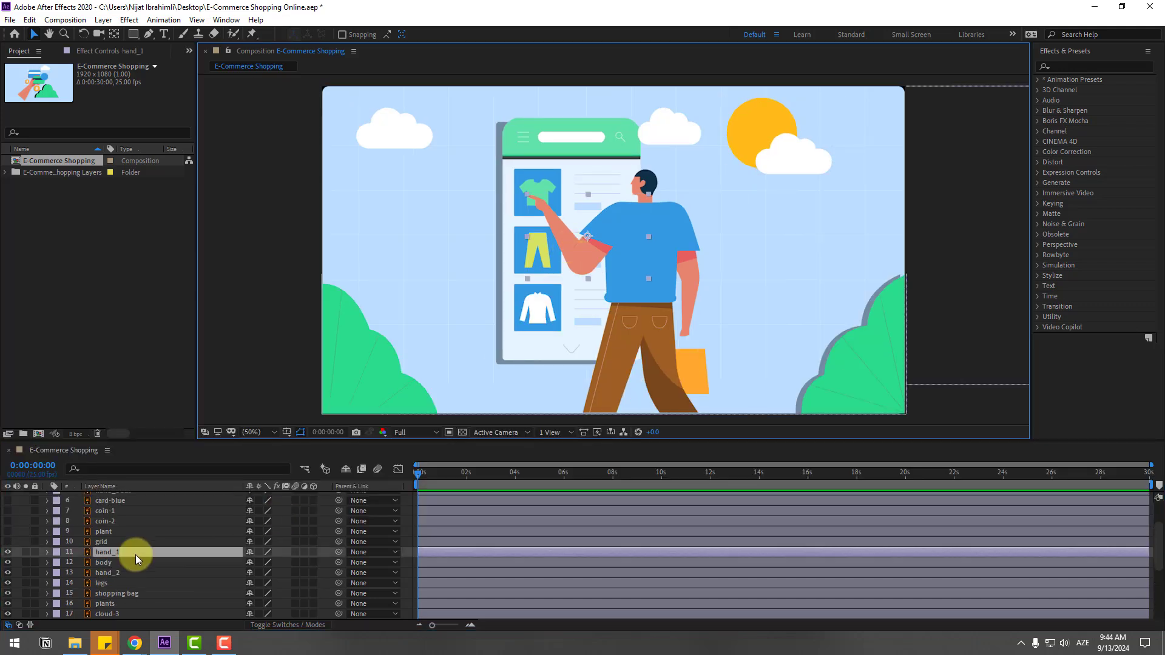
left_click(23, 551)
scroll(606, 258, "up", 4)
scroll(610, 249, "down", 2)
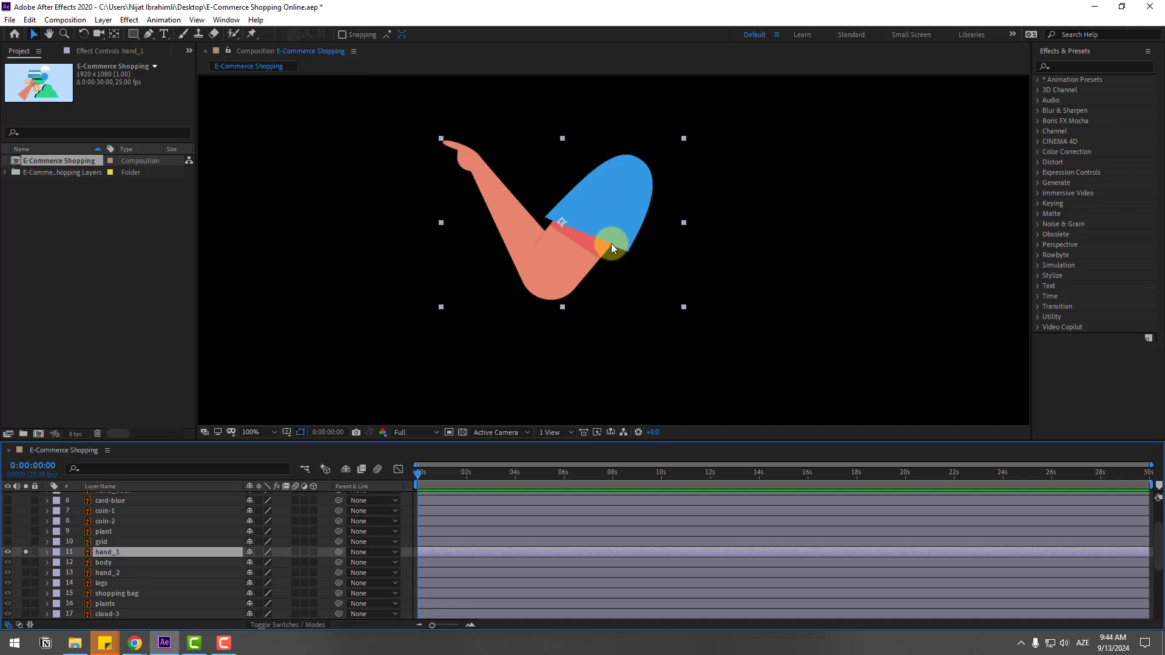
Place puppet pins on the shoulder, elbow and wrist of hand_1
left_click(253, 34)
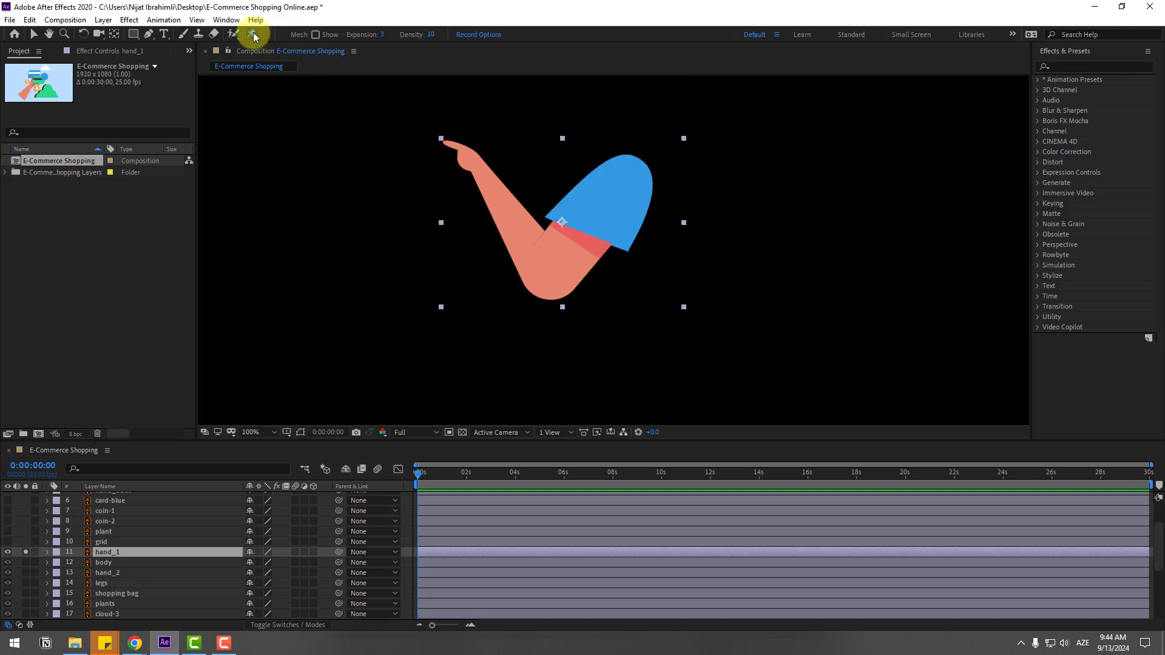
left_click(631, 170)
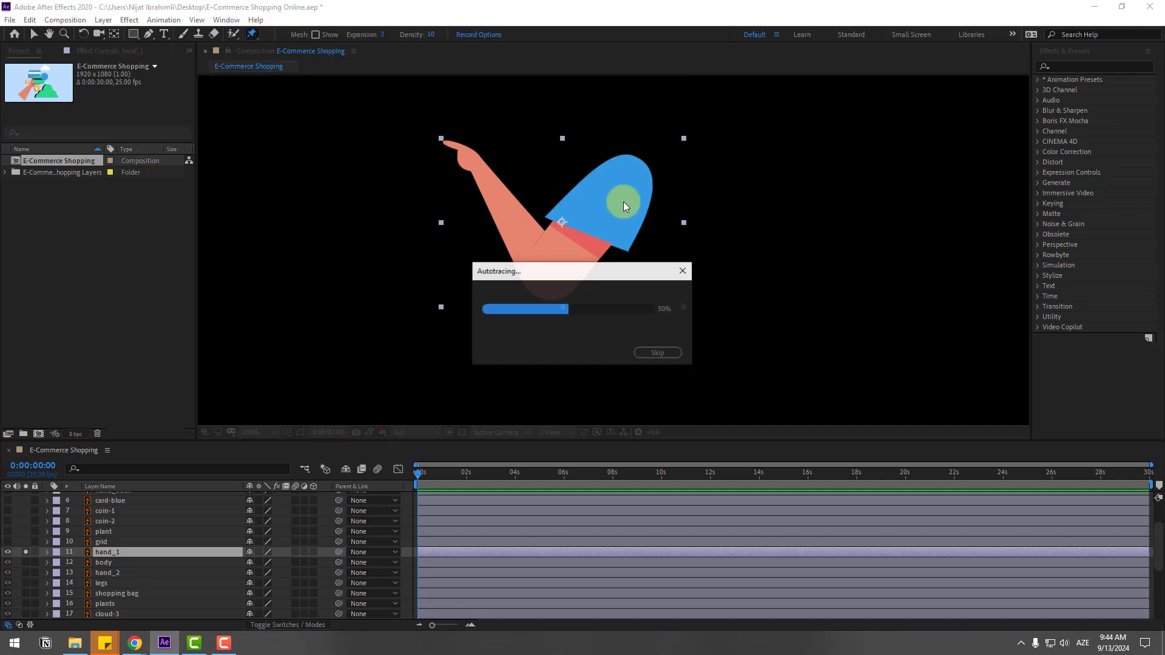
left_click(550, 272)
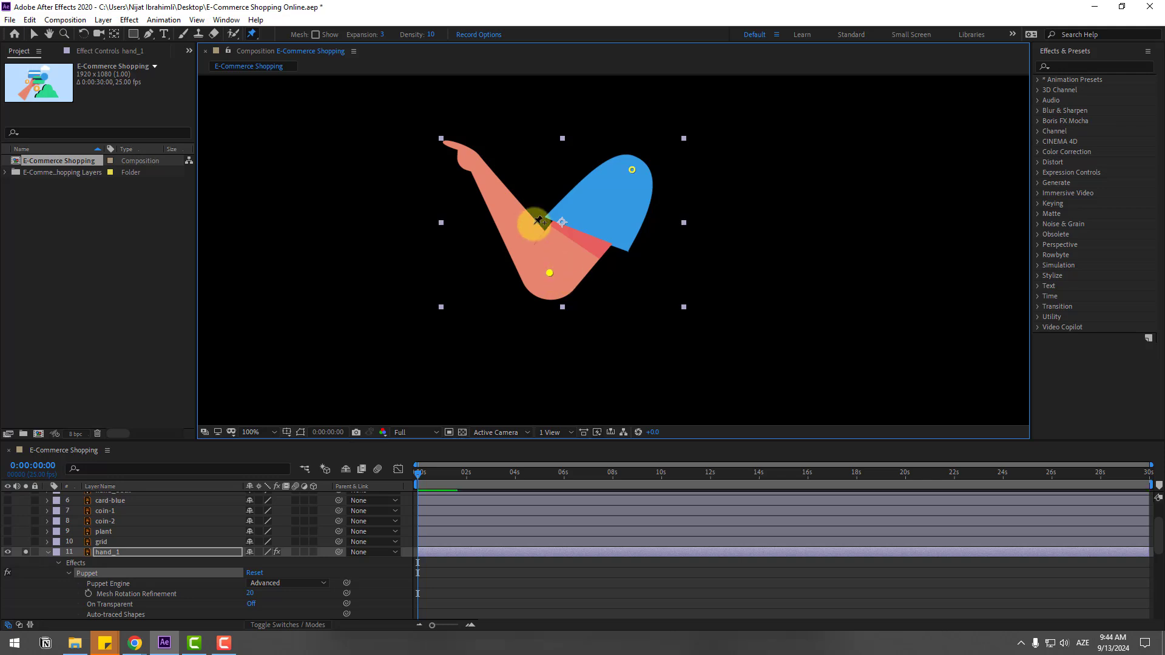
left_click(468, 155)
left_click(34, 34)
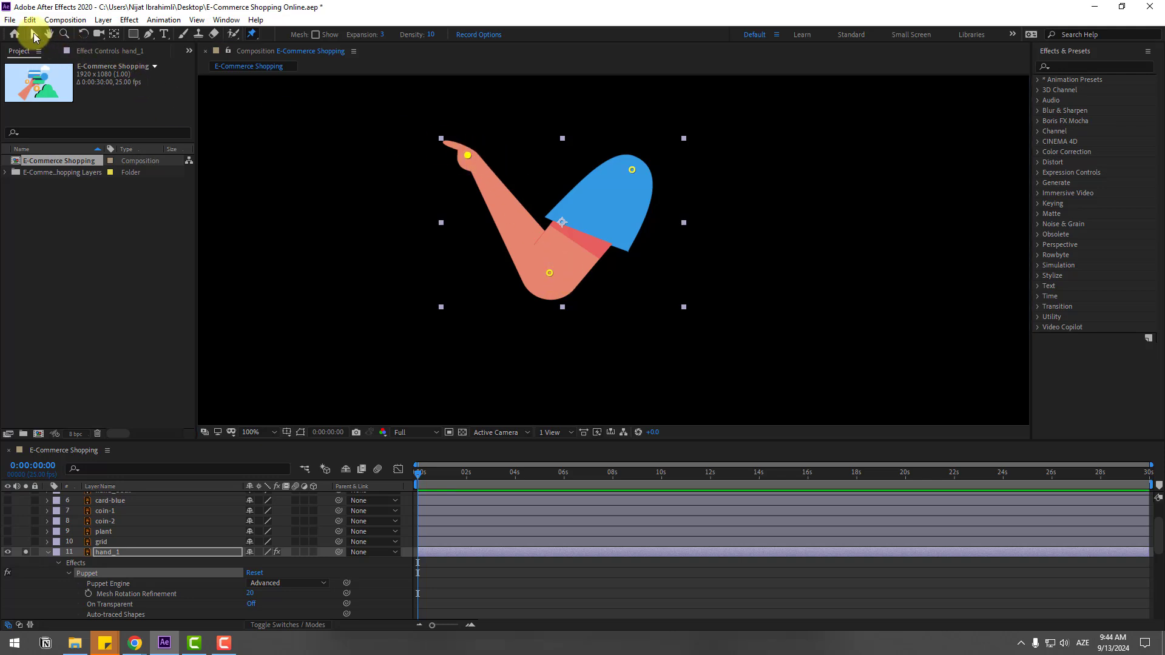
Open Duik Angela and use Add Pins to create control layers for hand_1's three puppet pins
left_click(225, 19)
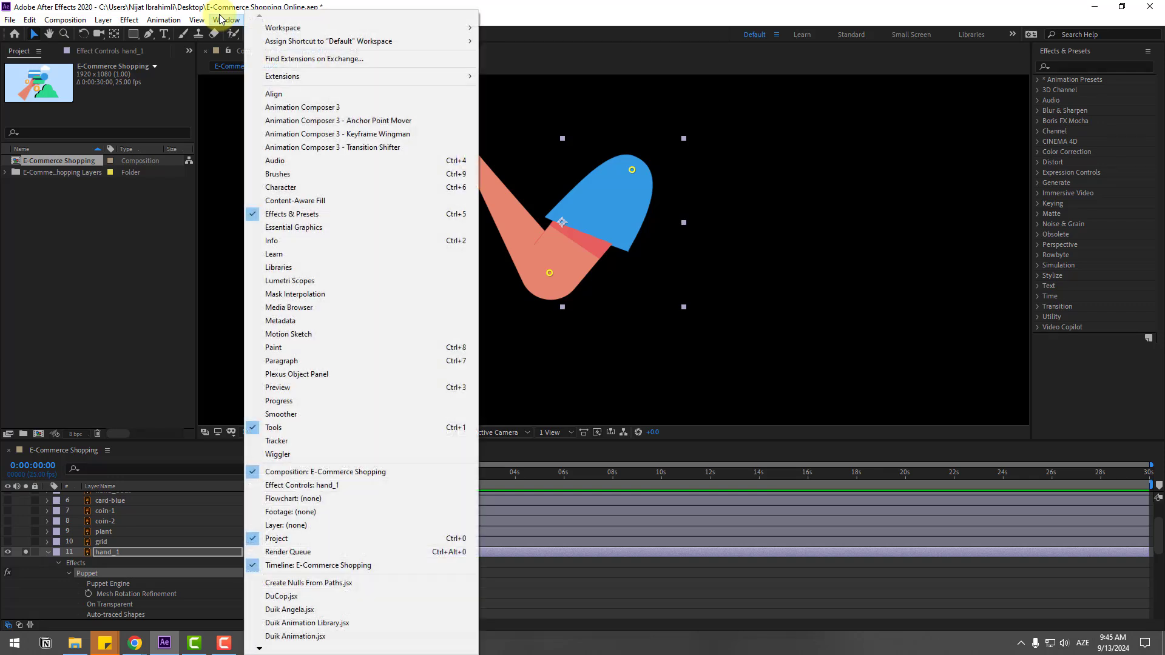
left_click(297, 611)
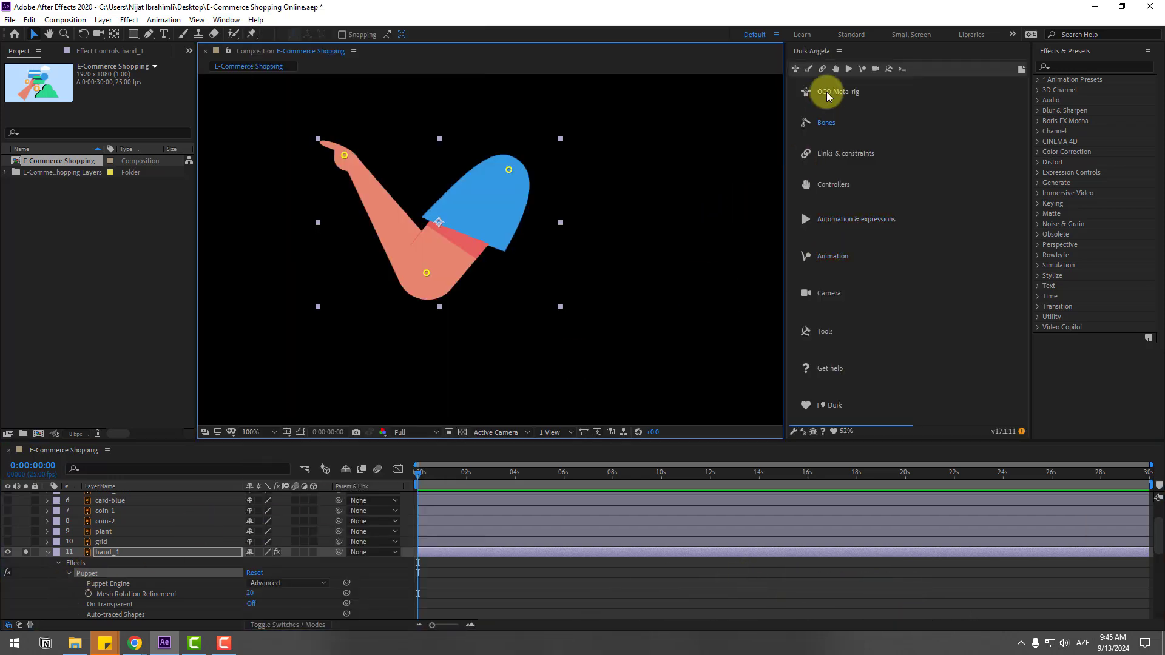
left_click(822, 69)
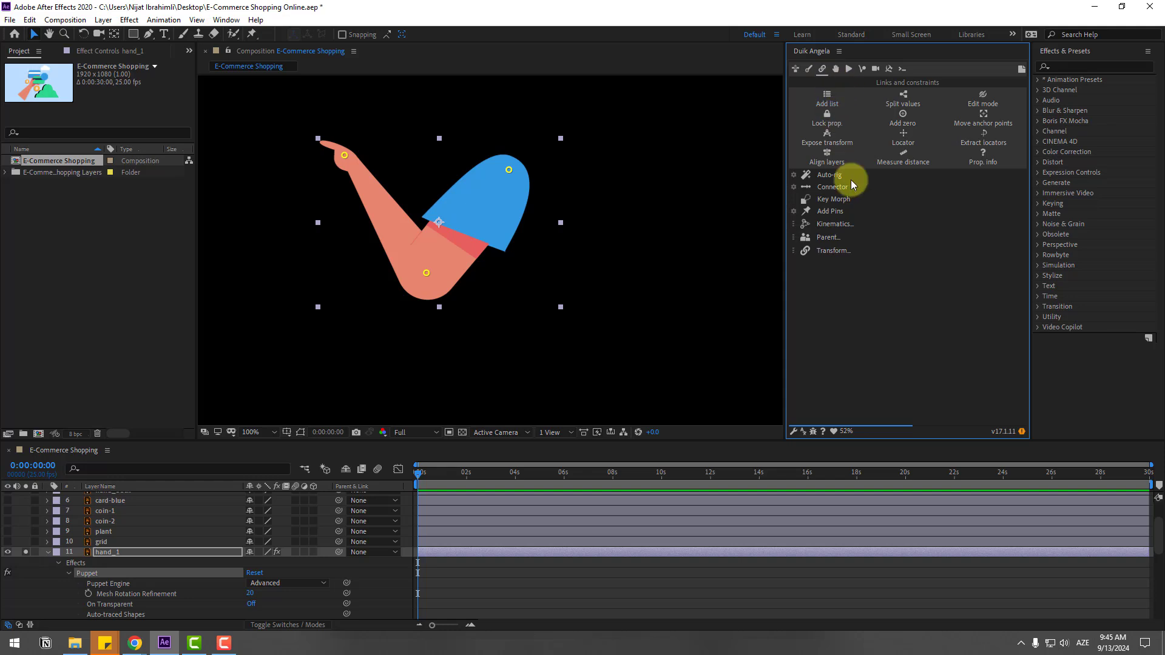
left_click(832, 212)
left_click(577, 370)
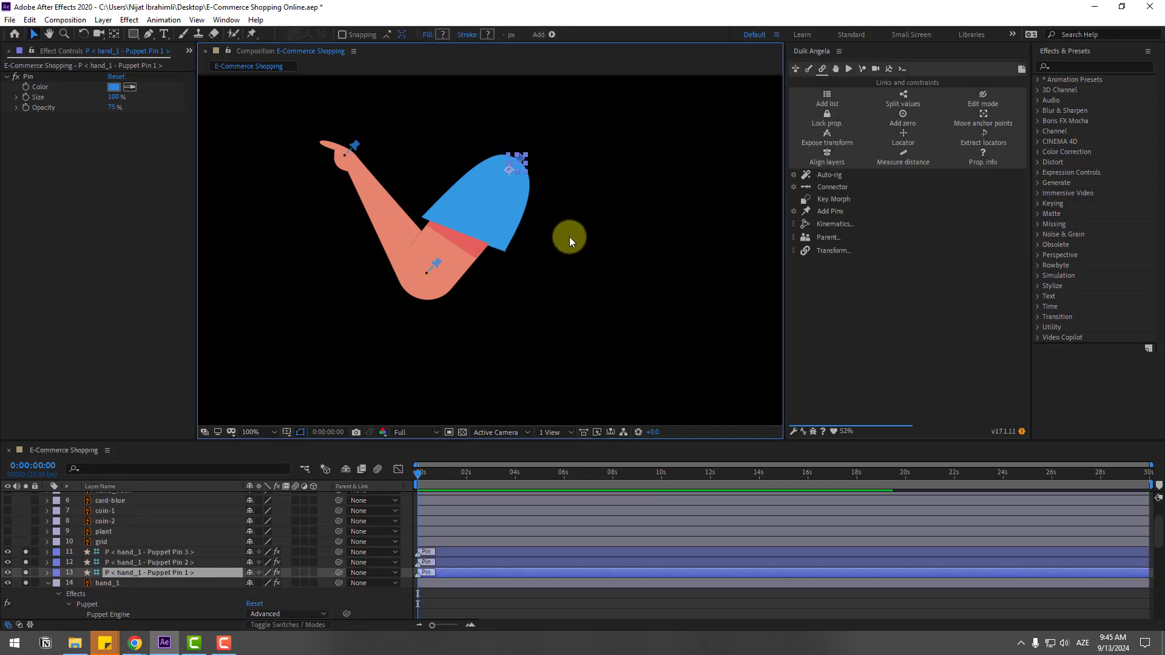
Test the wrist and elbow pin layers by moving them, and undo the moves
left_click(351, 156)
mouse_move(354, 157)
left_mouse_down()
mouse_move(349, 130)
mouse_move(384, 133)
mouse_move(343, 156)
left_mouse_up()
mouse_move(433, 267)
left_mouse_down()
mouse_move(447, 238)
mouse_move(434, 249)
left_mouse_up()
key("ctrl+z")
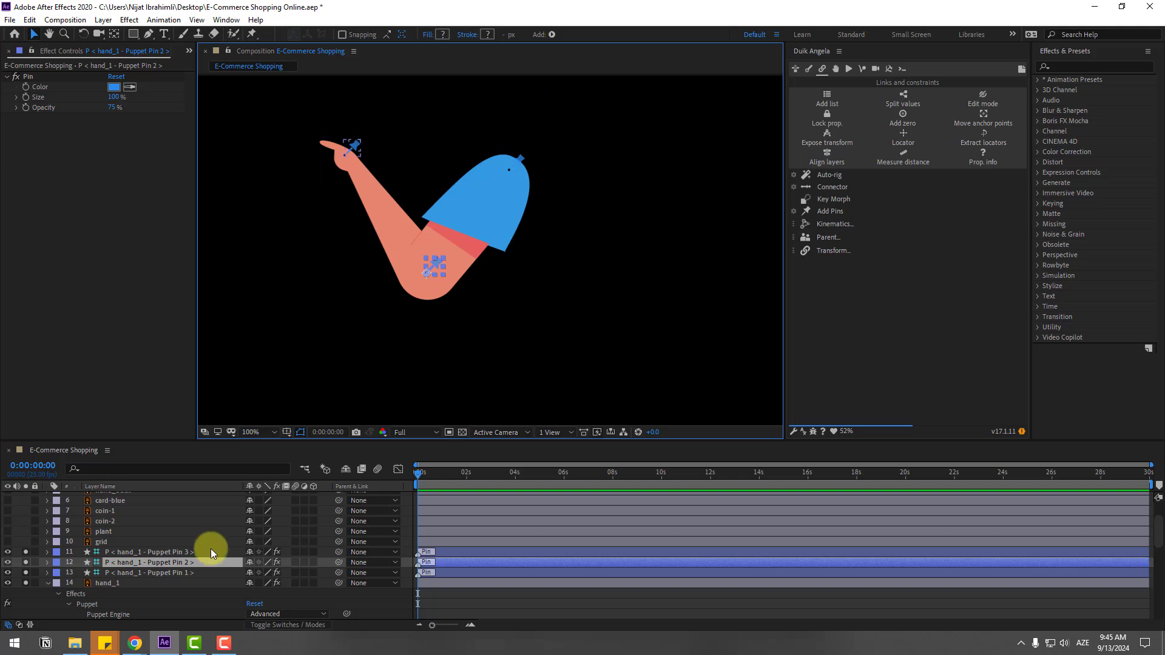
Parent hand_1's Puppet Pin 3 layer to Puppet Pin 2, and Puppet Pin 2 to Puppet Pin 1
left_click(168, 551)
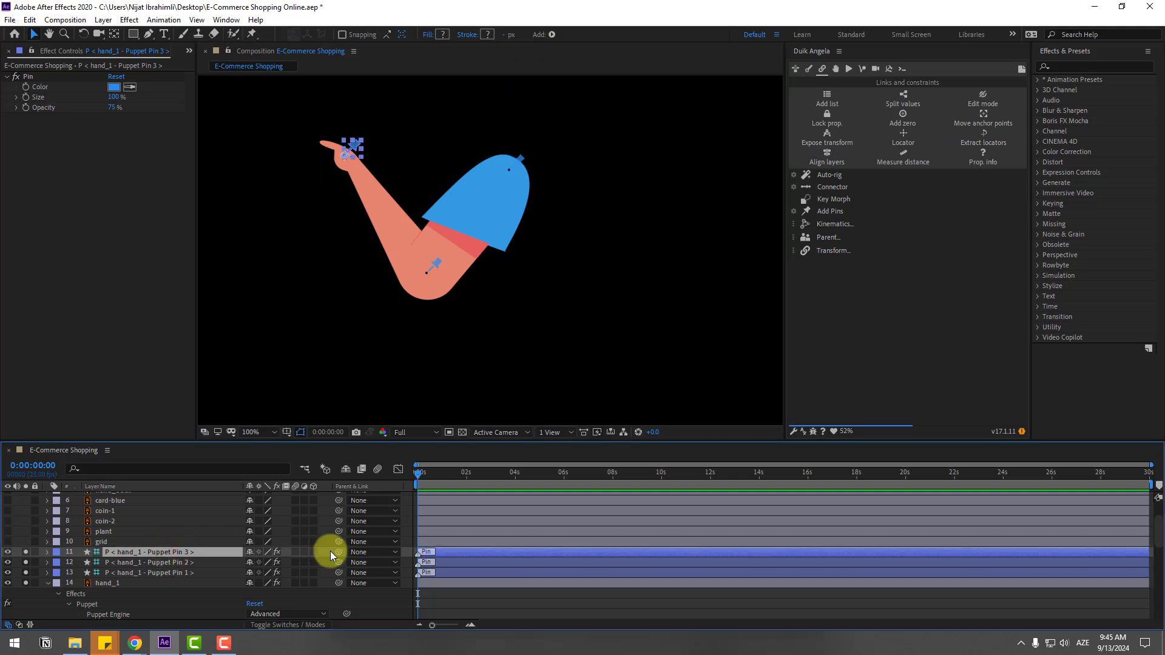
left_click_drag(337, 551, 163, 562)
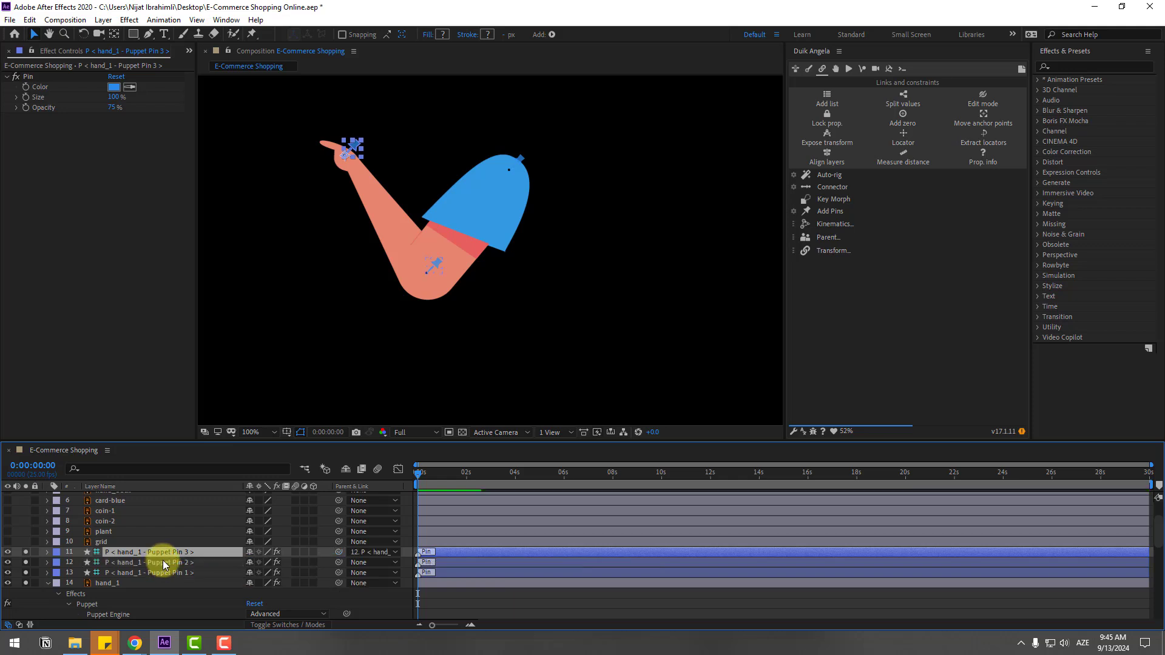
left_click(162, 563)
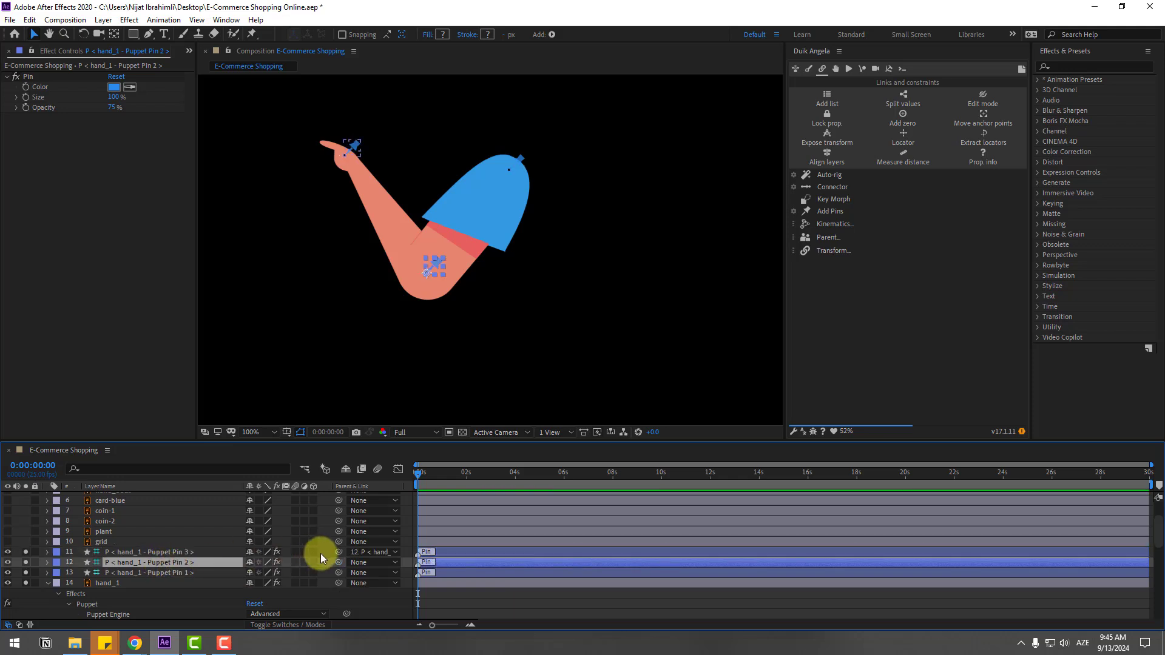
left_click_drag(338, 563, 145, 573)
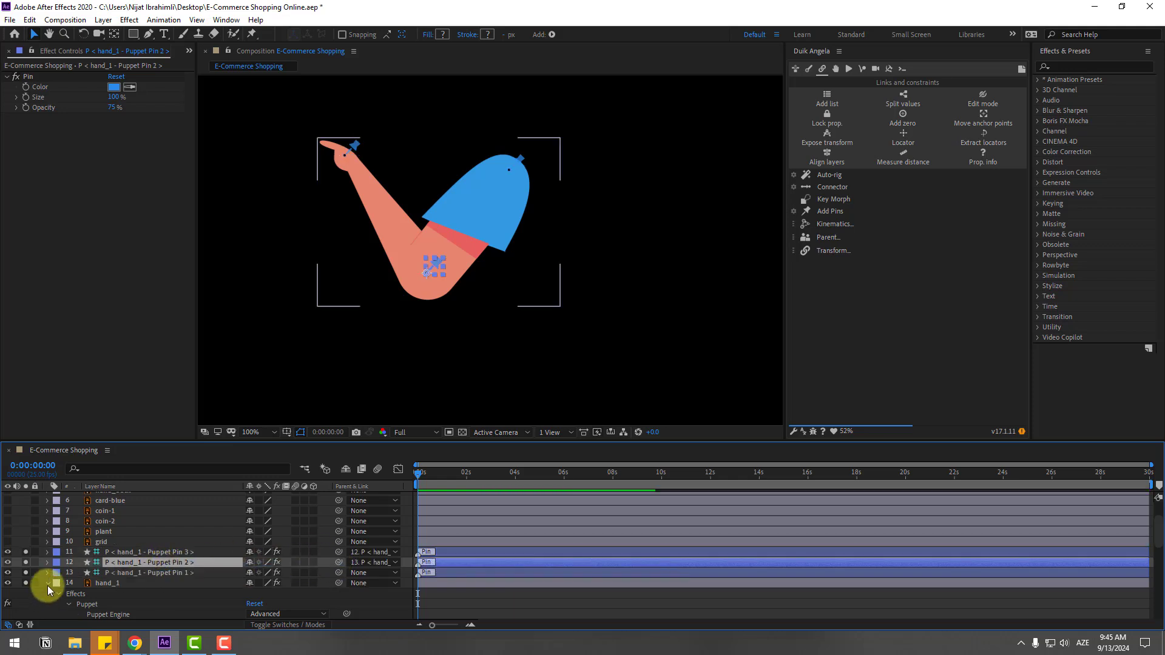
Collapse the hand_1 layer's properties and parent its Puppet Pin 1 layer to the body layer
left_click(48, 583)
left_click(137, 574)
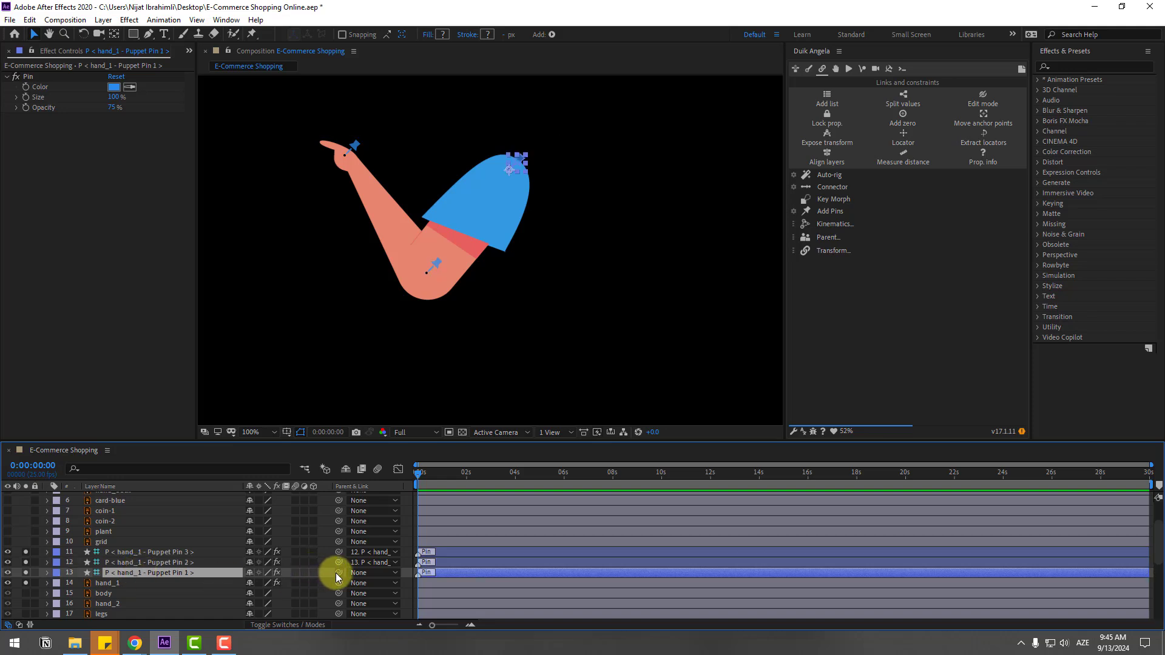
left_click_drag(338, 573, 108, 596)
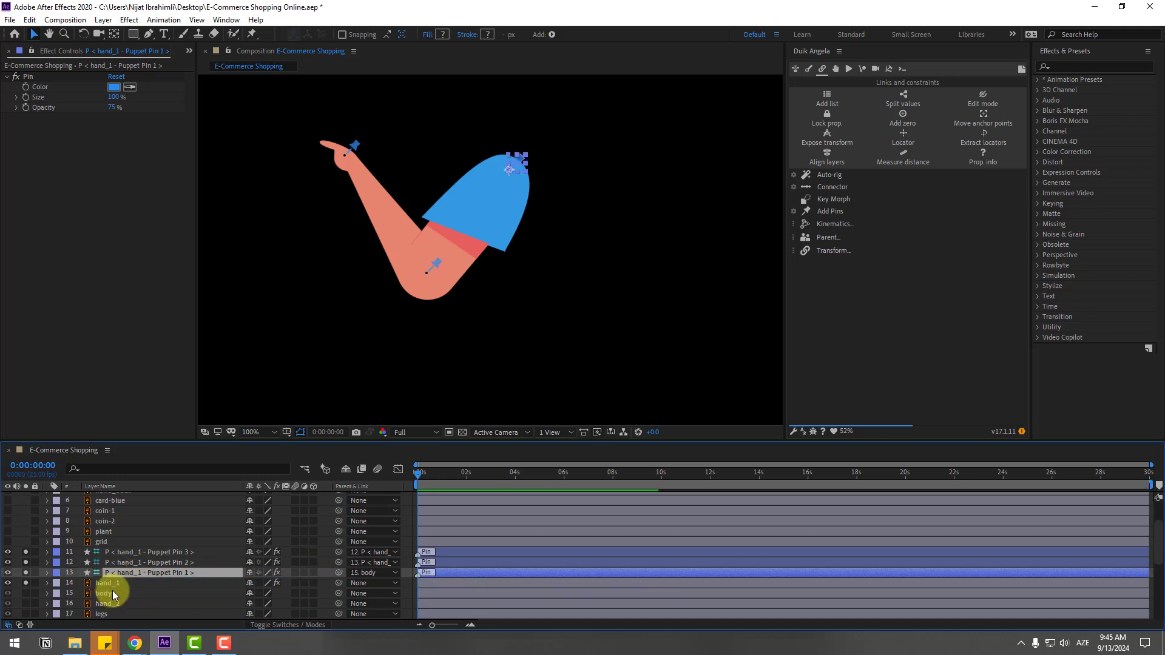
Run Duik's Auto-rig on hand_1's three puppet pin layers, ignoring the suggestion to hide layer controls
left_click(165, 552)
left_click(161, 574, "shift")
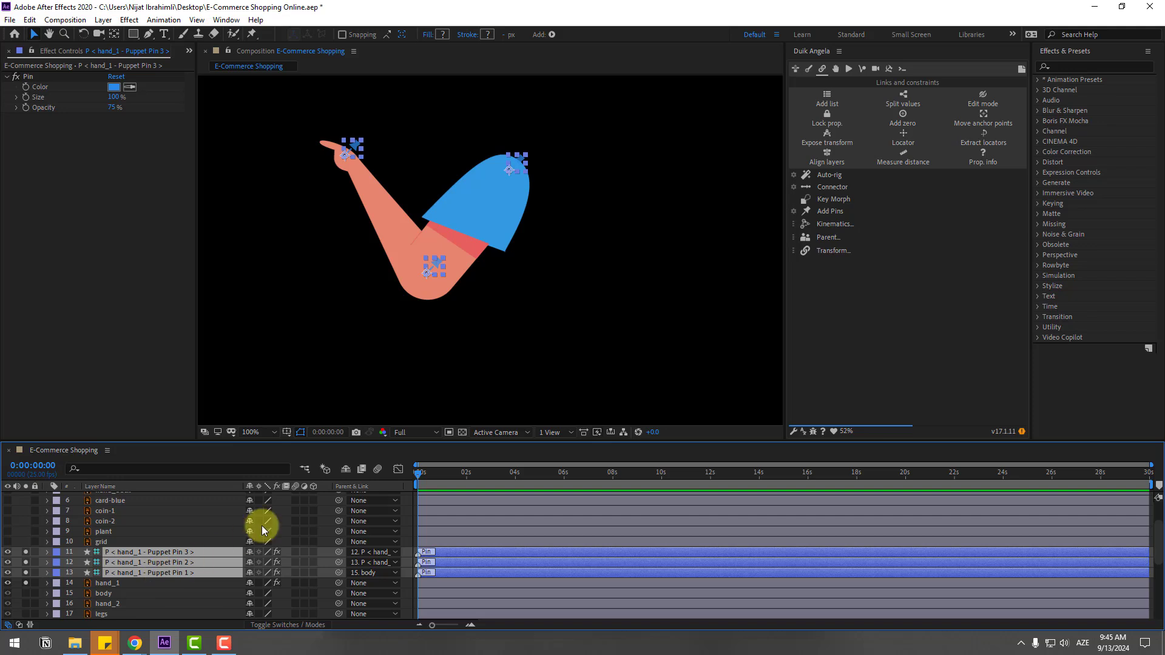
left_click(830, 177)
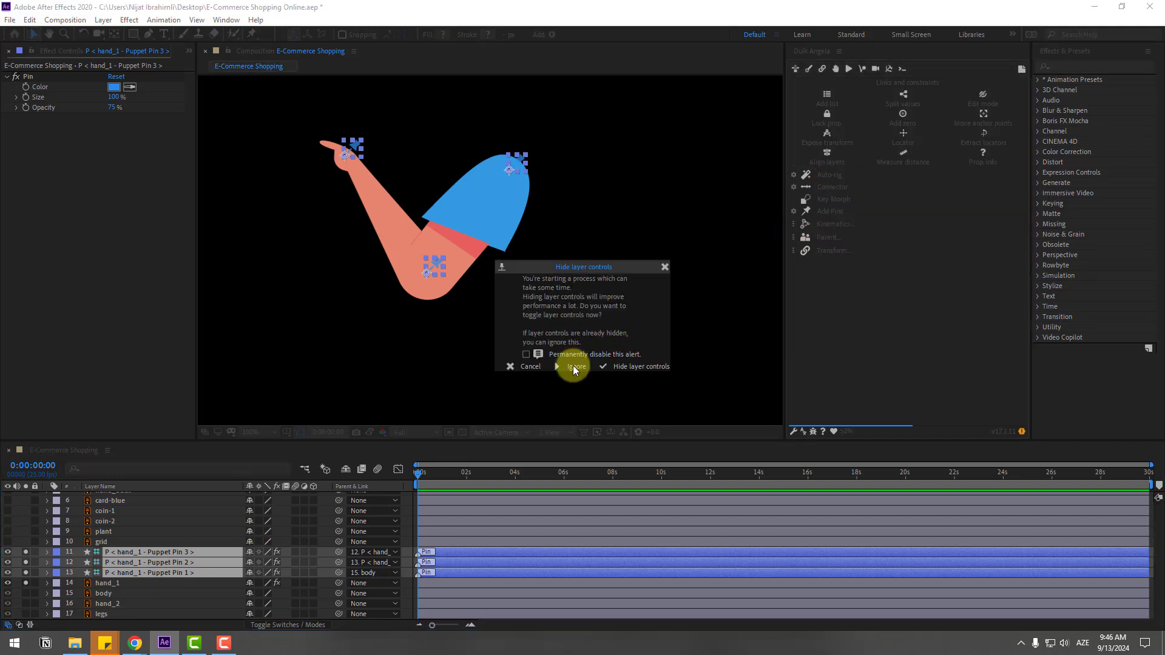
left_click(576, 366)
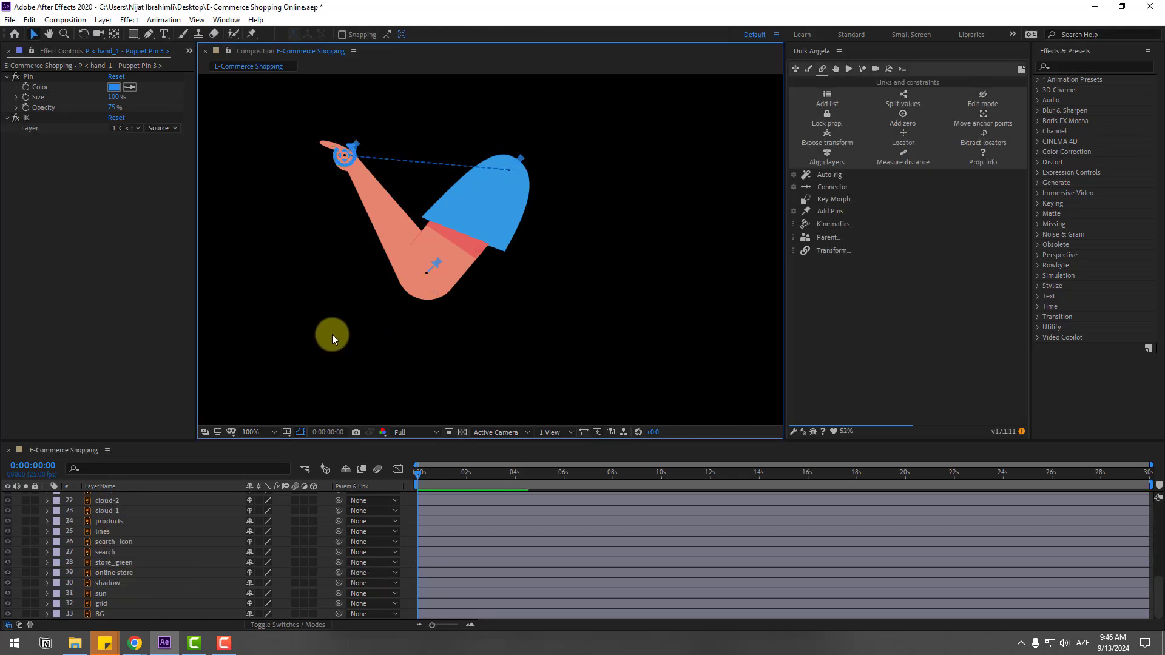
Test the arm's IK by moving the hand controller around, and undo the movement
left_click(343, 161)
left_click_drag(347, 160, 381, 214)
left_click_drag(382, 169, 330, 236)
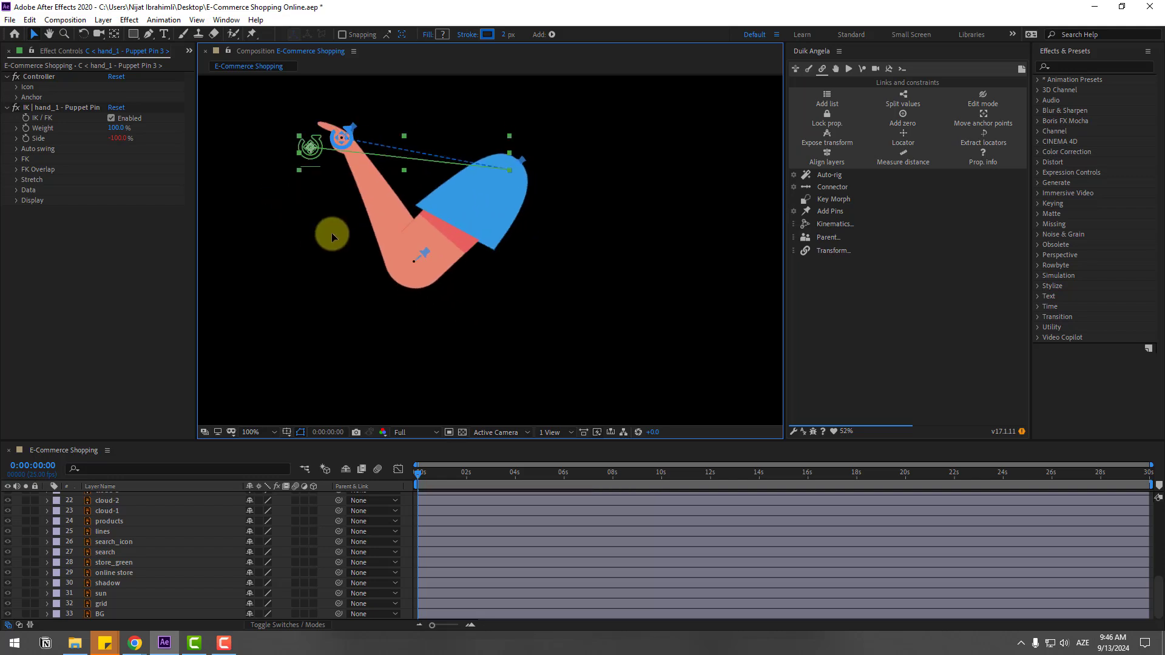
key("ctrl+z")
Set the hand controller's icon size to 150%
left_click(16, 87)
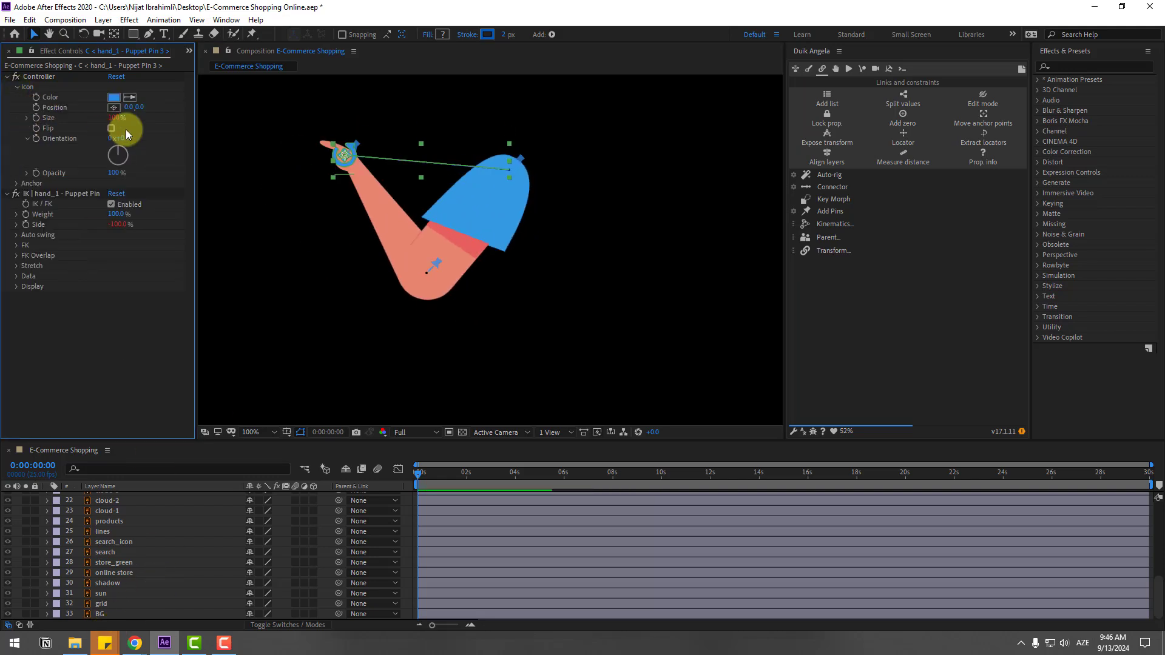
left_click_drag(109, 121, 114, 118)
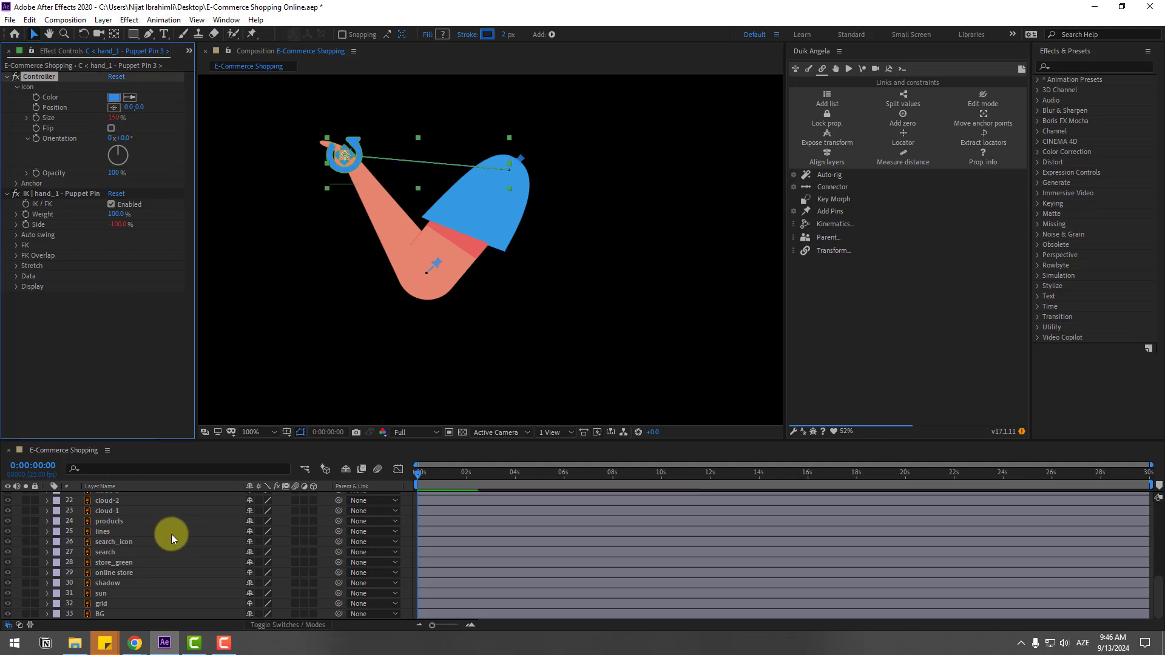
scroll(172, 534, "up", 7)
scroll(172, 534, "down", 7)
scroll(172, 534, "up", 5)
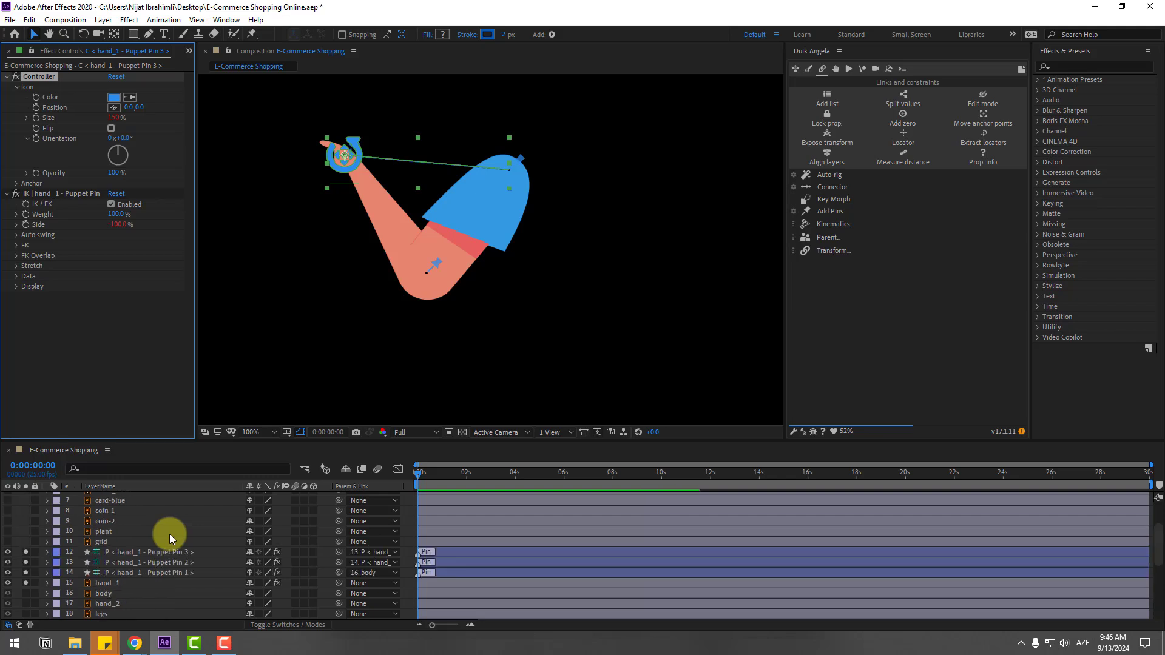
Turn off solo for hand_1, its pin layers and its controller, and test-move the controller, undoing the movement
left_click(26, 583)
scroll(179, 551, "down", 6)
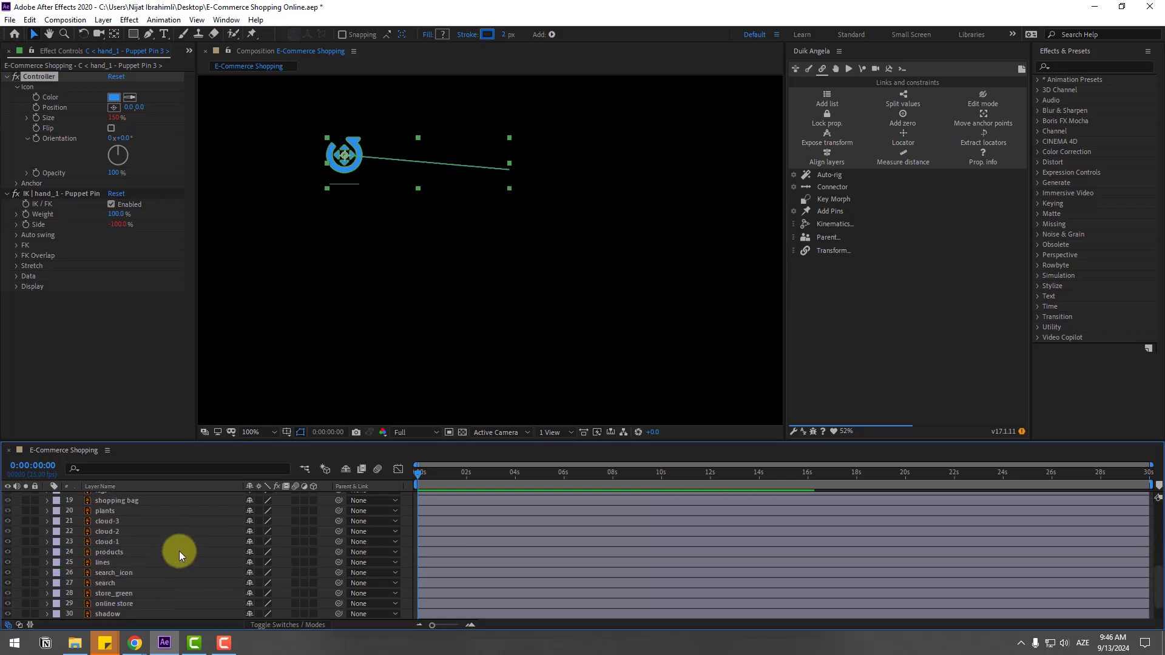
scroll(175, 549, "up", 8)
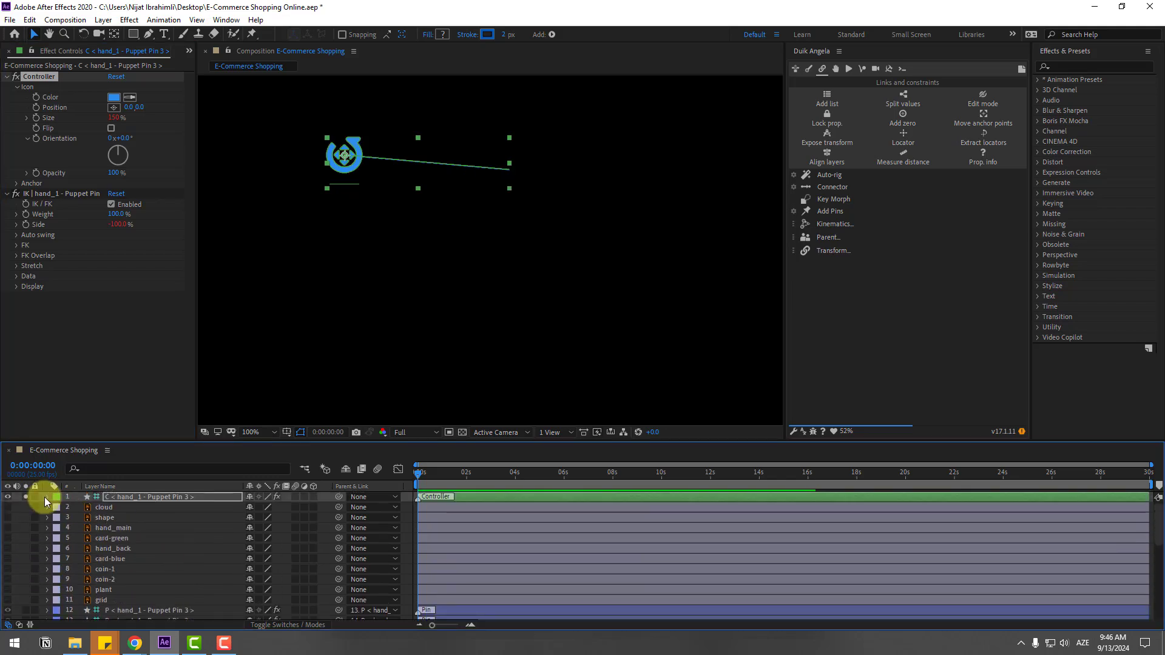
left_click(25, 496)
mouse_move(364, 163)
left_mouse_down()
mouse_move(360, 143)
mouse_move(359, 186)
mouse_move(379, 160)
mouse_move(368, 158)
mouse_move(370, 175)
left_mouse_up()
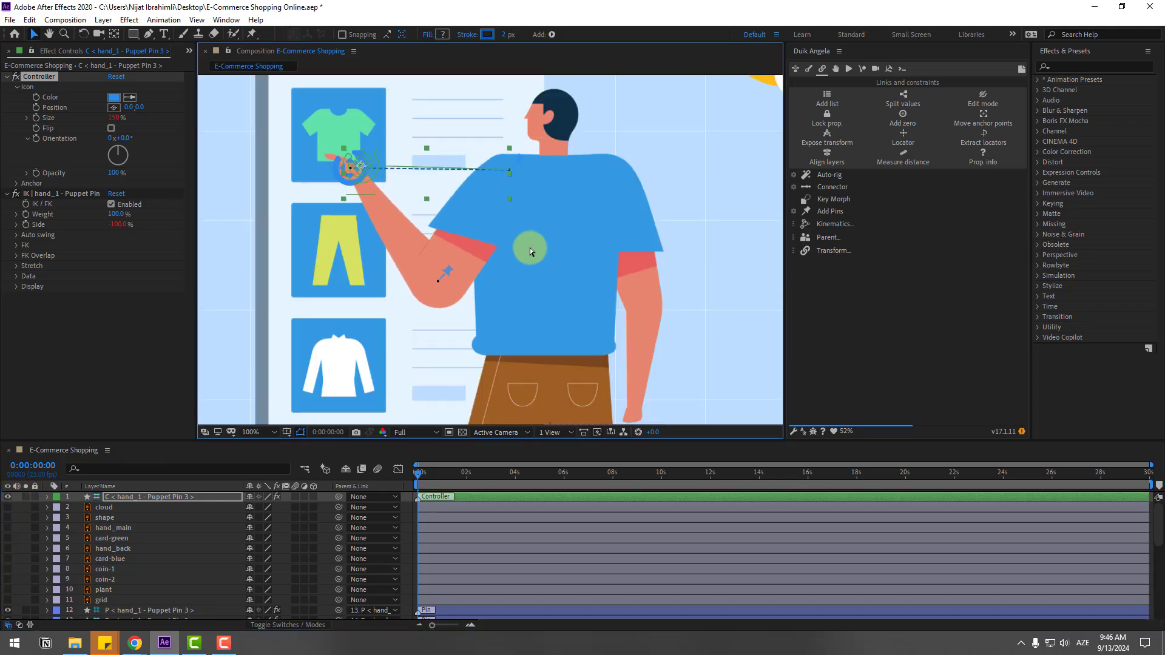
key("ctrl+z")
Solo the hand_2 layer, the character's hanging arm
left_click(654, 277)
scroll(259, 515, "down", 4)
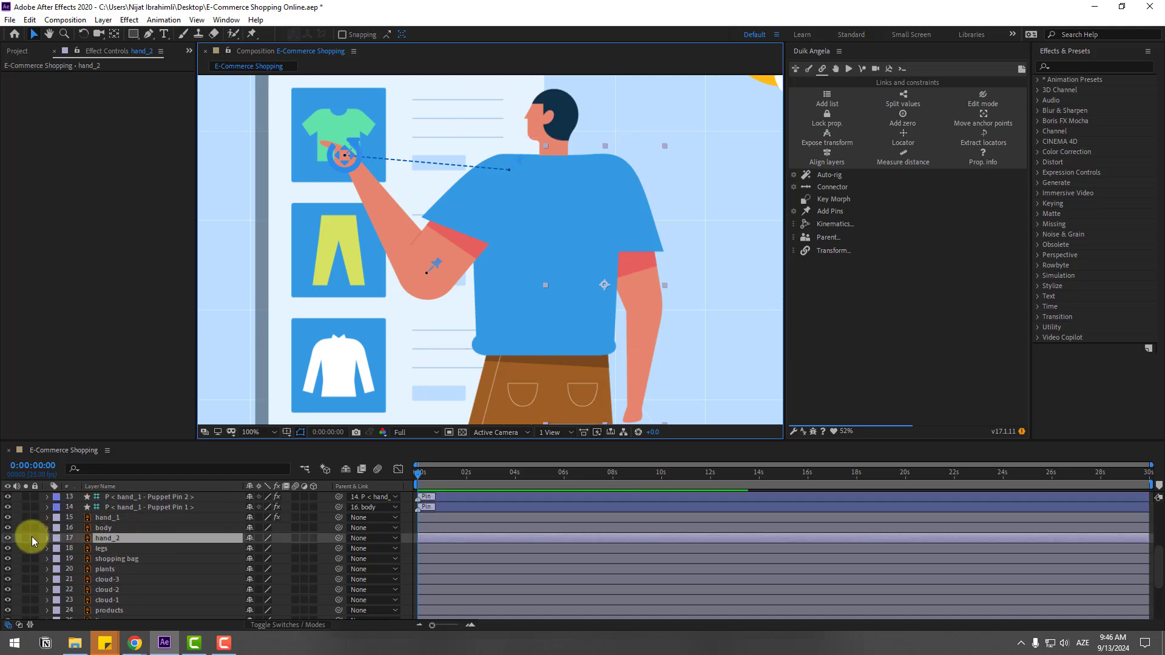
left_click(25, 539)
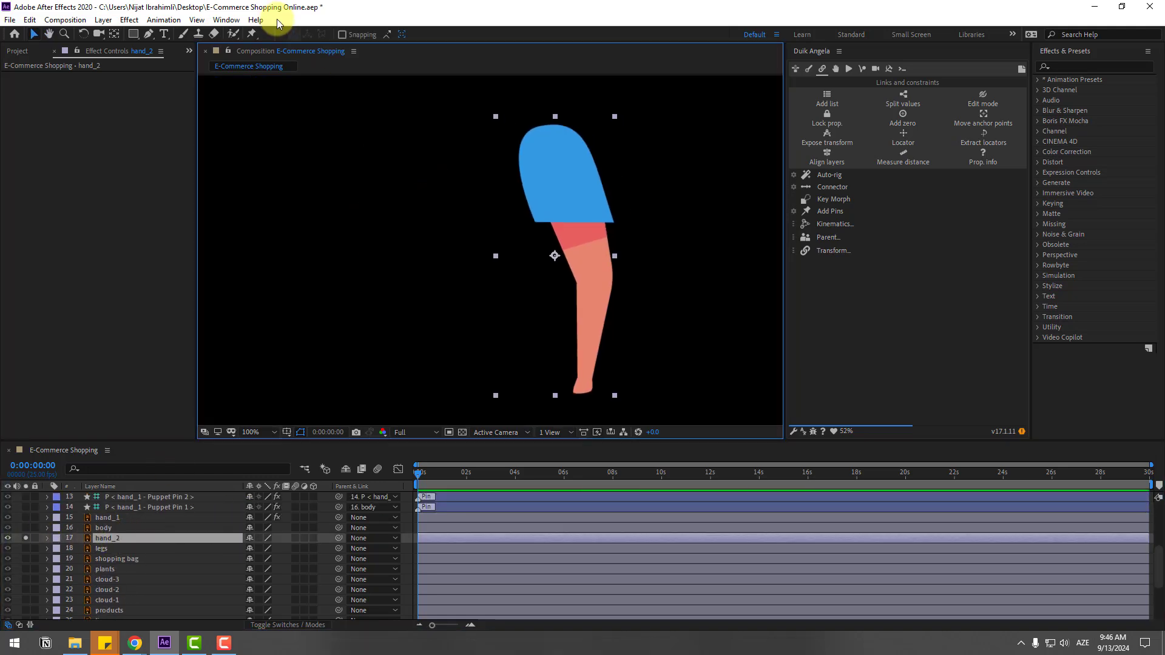
Place puppet pins at hand_2's shoulder, elbow and hand, and create Duik pin layers for them
left_click(252, 33)
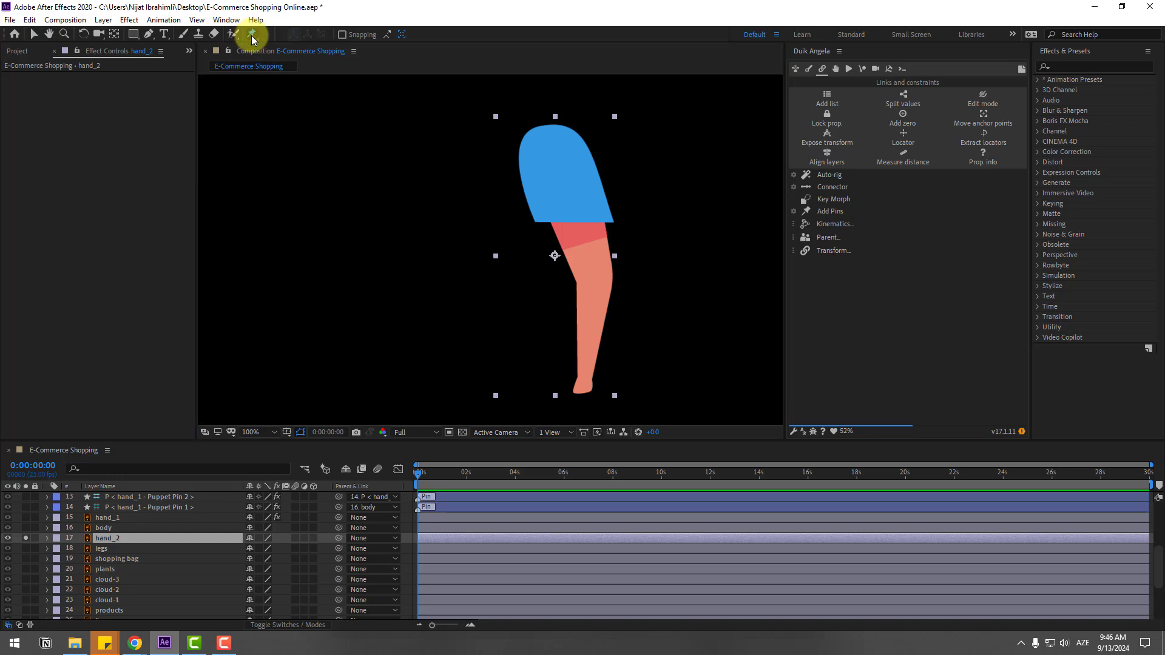
left_click(557, 145)
left_click(593, 265)
left_click(595, 307)
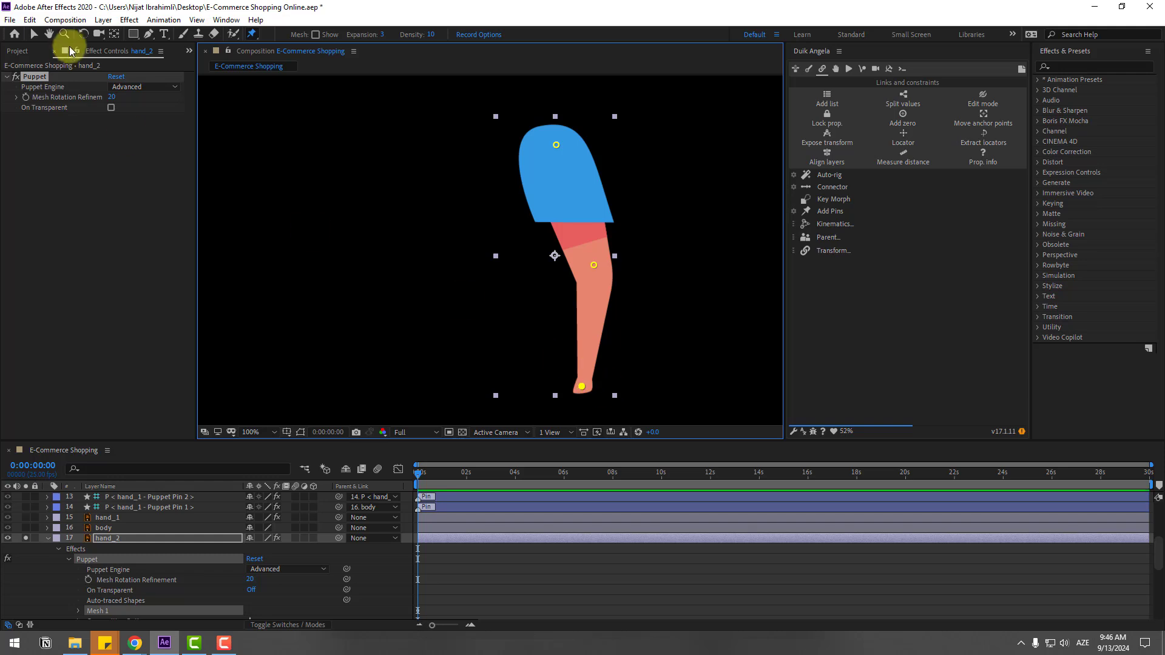
left_click(34, 33)
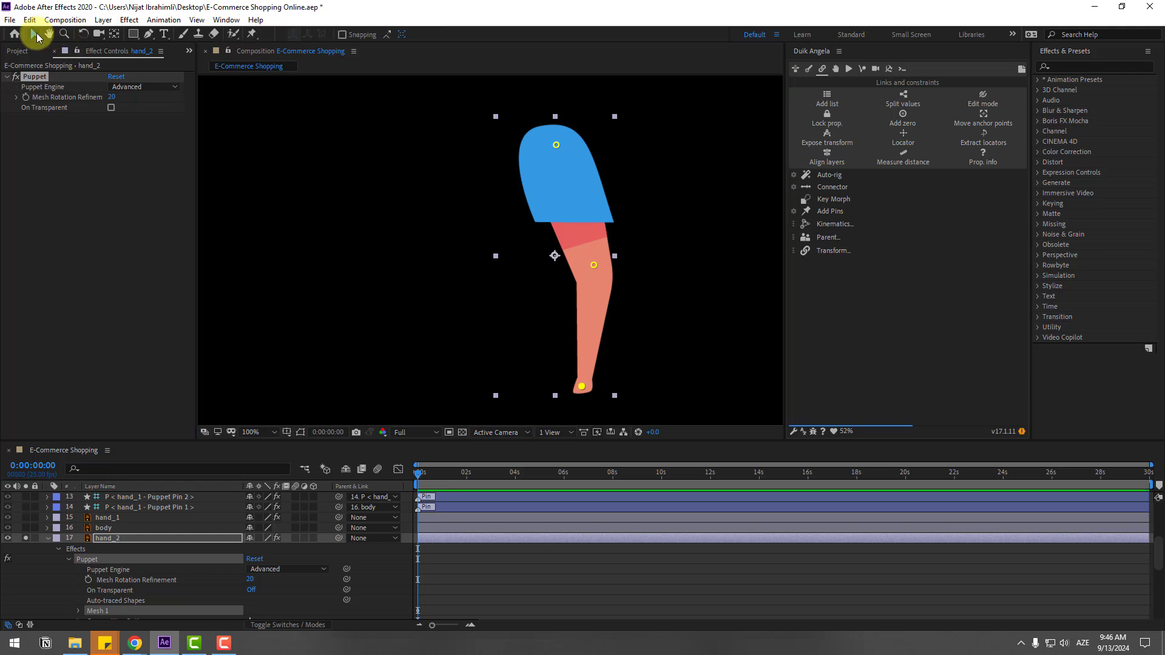
left_click(835, 210)
left_click(573, 366)
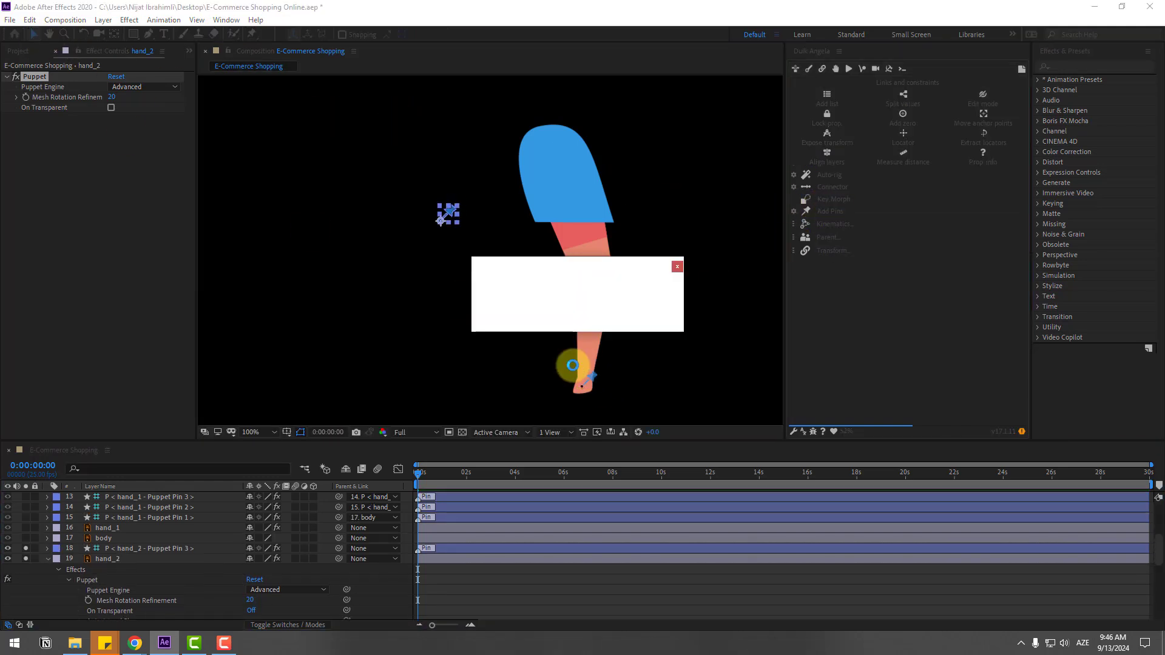
Parent hand_2's Puppet Pin 3 to Puppet Pin 2, Pin 2 to Pin 1, and Pin 1 to the body layer
left_click(175, 540)
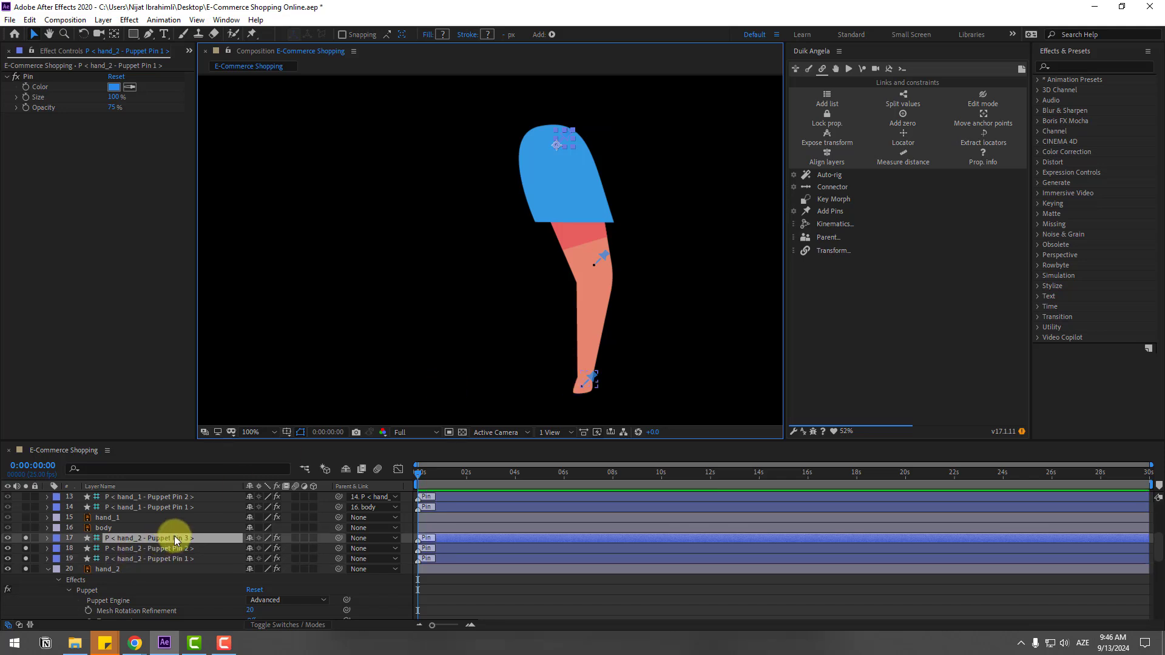
left_click_drag(339, 539, 157, 548)
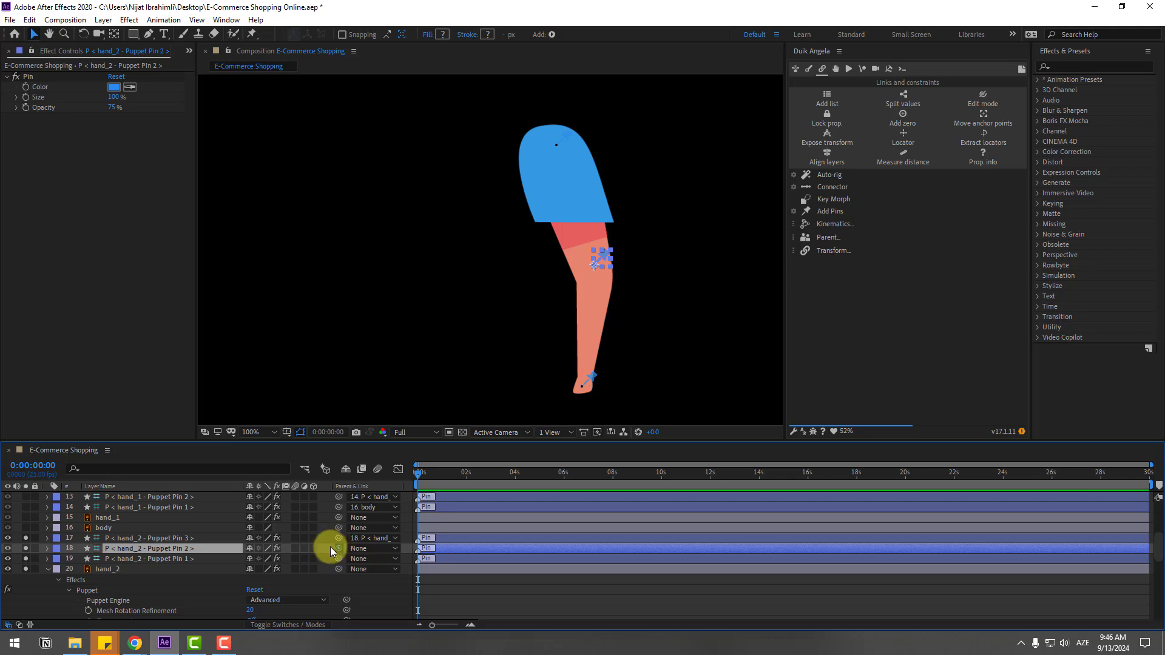
left_click_drag(339, 549, 106, 557)
left_click(47, 570)
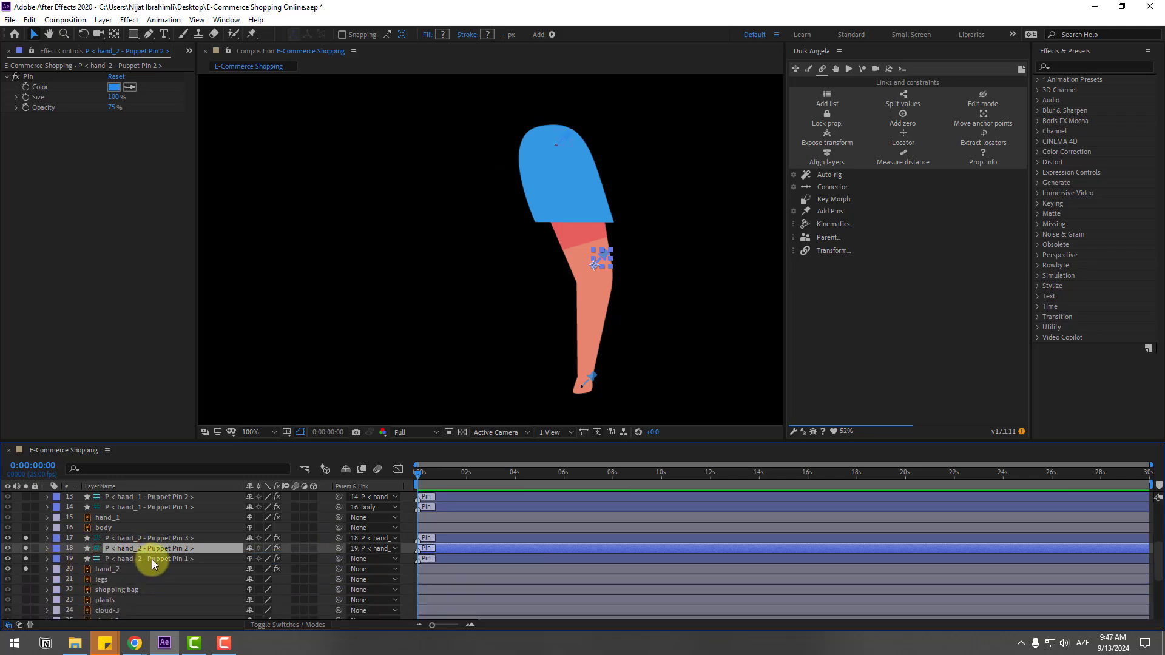
left_click(153, 562)
left_click_drag(339, 558, 121, 519)
Run Duik's Auto-rig on hand_2's three puppet pin layers and test the arm's IK by moving its controller around
left_click(139, 528)
left_click(136, 540, "ctrl")
left_click(133, 549, "ctrl")
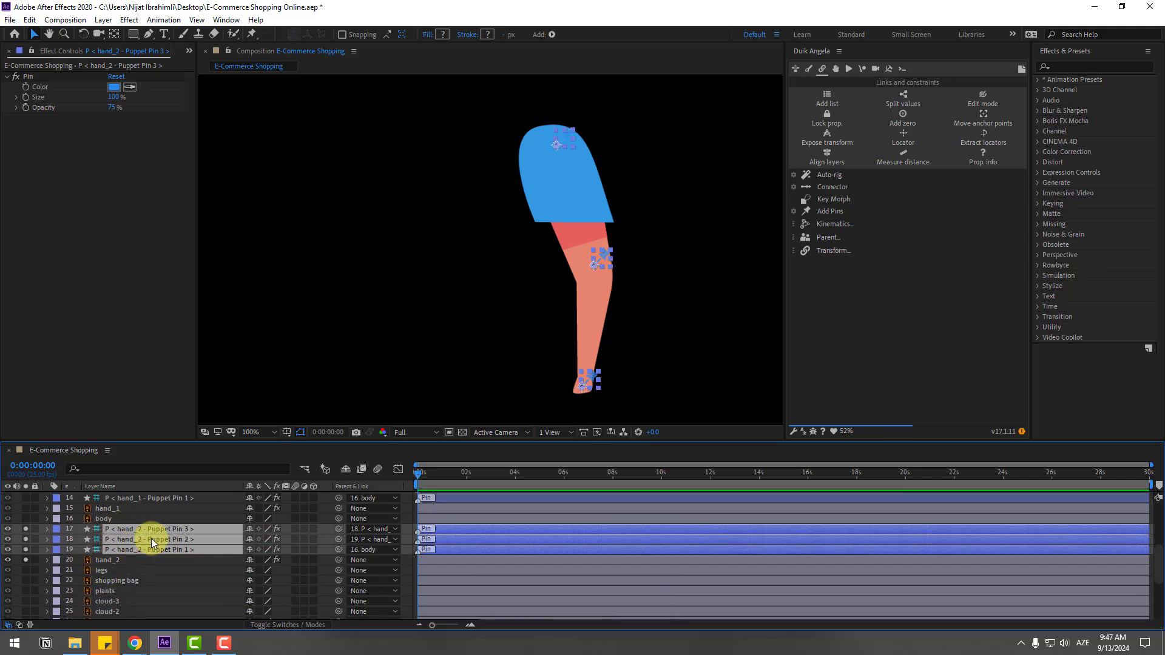
left_click(831, 180)
left_click(576, 371)
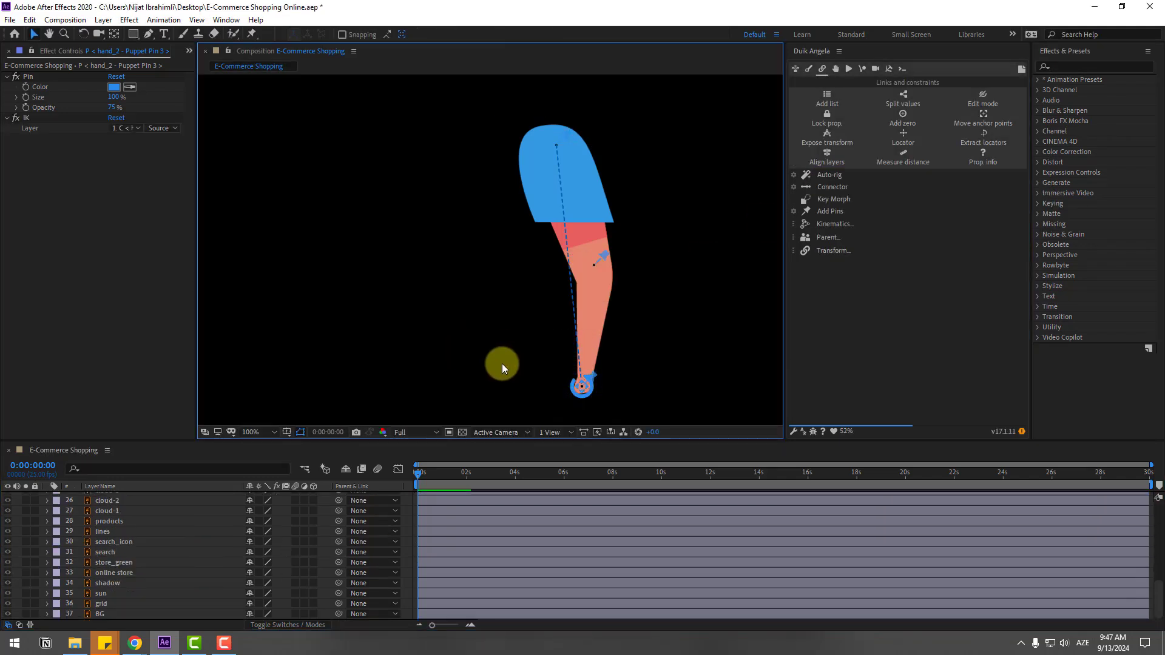
left_click_drag(572, 385, 604, 392)
left_click_drag(505, 372, 581, 386)
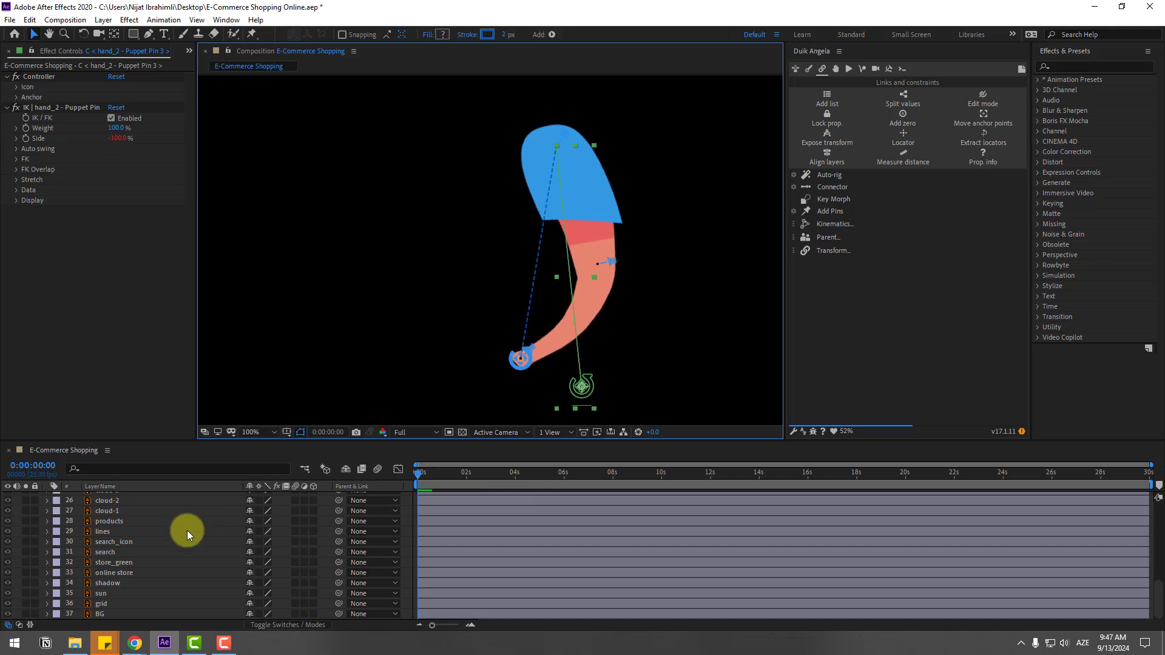
Turn off solo for hand_2, its three puppet pin layers and its controller
scroll(136, 544, "up", 4)
scroll(136, 544, "up", 3)
scroll(37, 569, "down", 2)
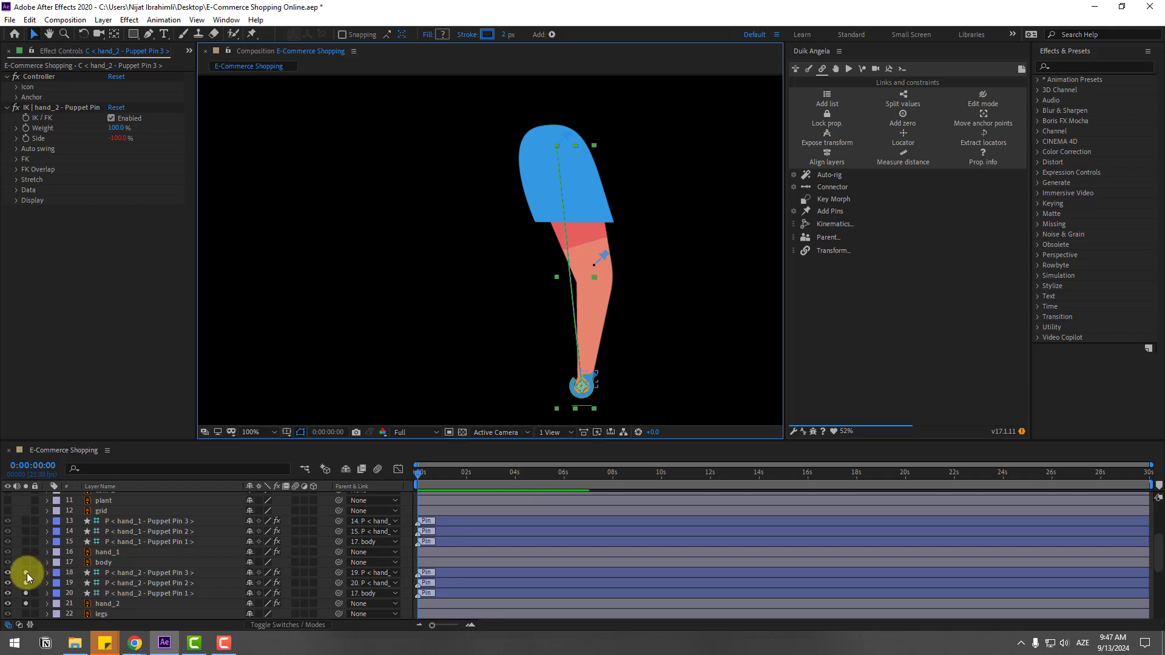
left_click_drag(26, 573, 25, 603)
scroll(39, 548, "up", 4)
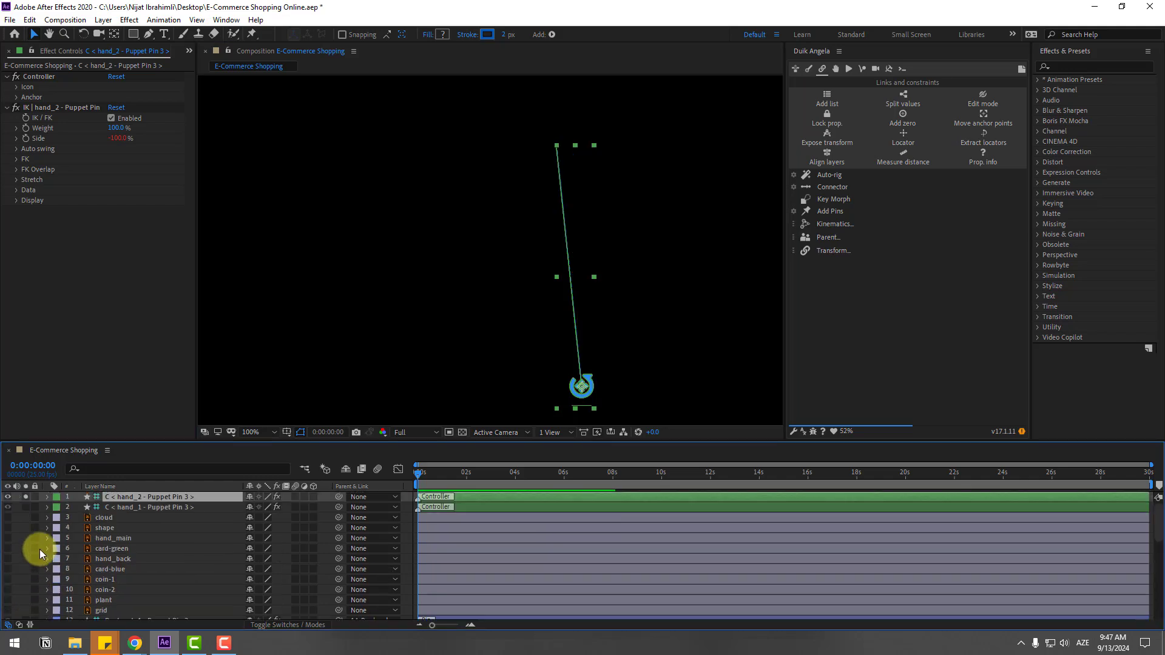
left_click(27, 500)
Test-move the hand_2 controller with the whole character shown, and undo the movement
scroll(212, 530, "down", 3)
mouse_move(580, 394)
left_mouse_down()
mouse_move(595, 387)
mouse_move(581, 401)
left_mouse_up()
key("ctrl+z")
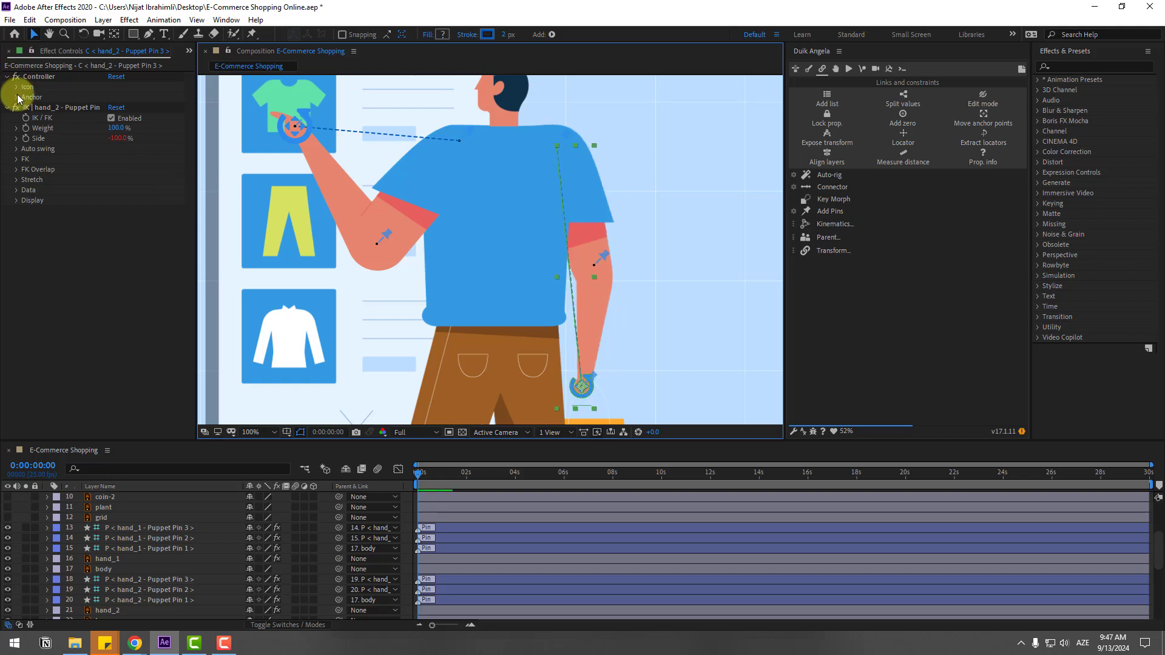
Set the hand_2 controller's icon size to 170% and test-move the controller
left_click(17, 87)
left_click_drag(112, 121, 117, 116)
left_click_drag(591, 392, 618, 390)
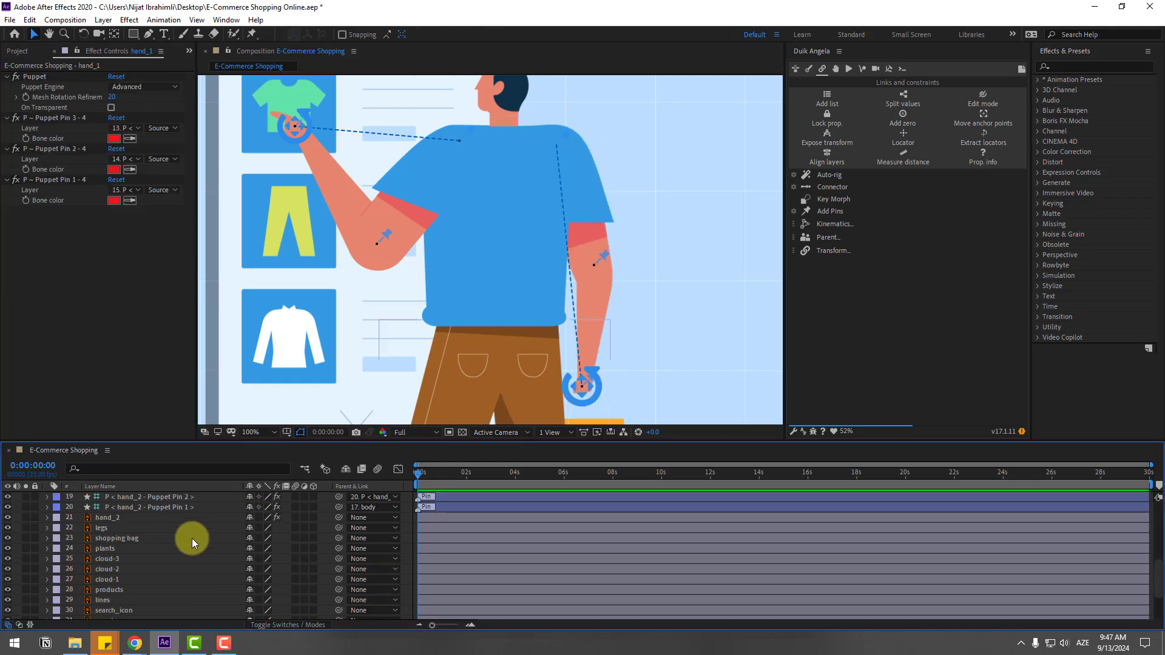
Move the body layer's anchor point down to the centre of the waist
key("ctrl+Down")
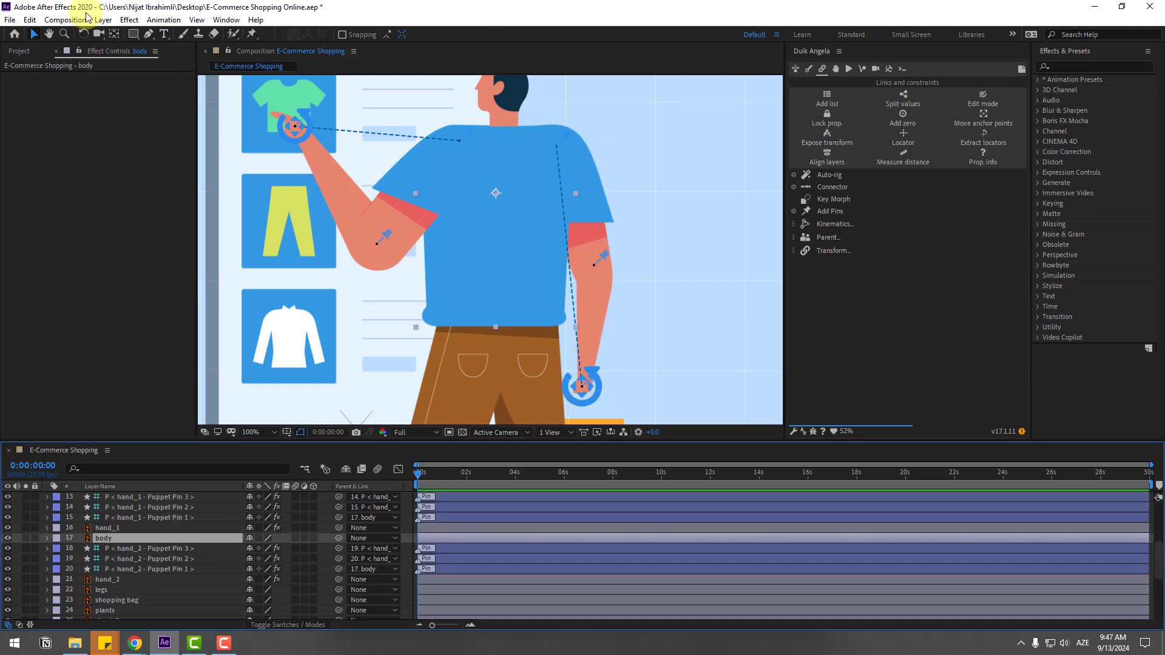
left_click(114, 34)
left_click_drag(496, 193, 498, 336)
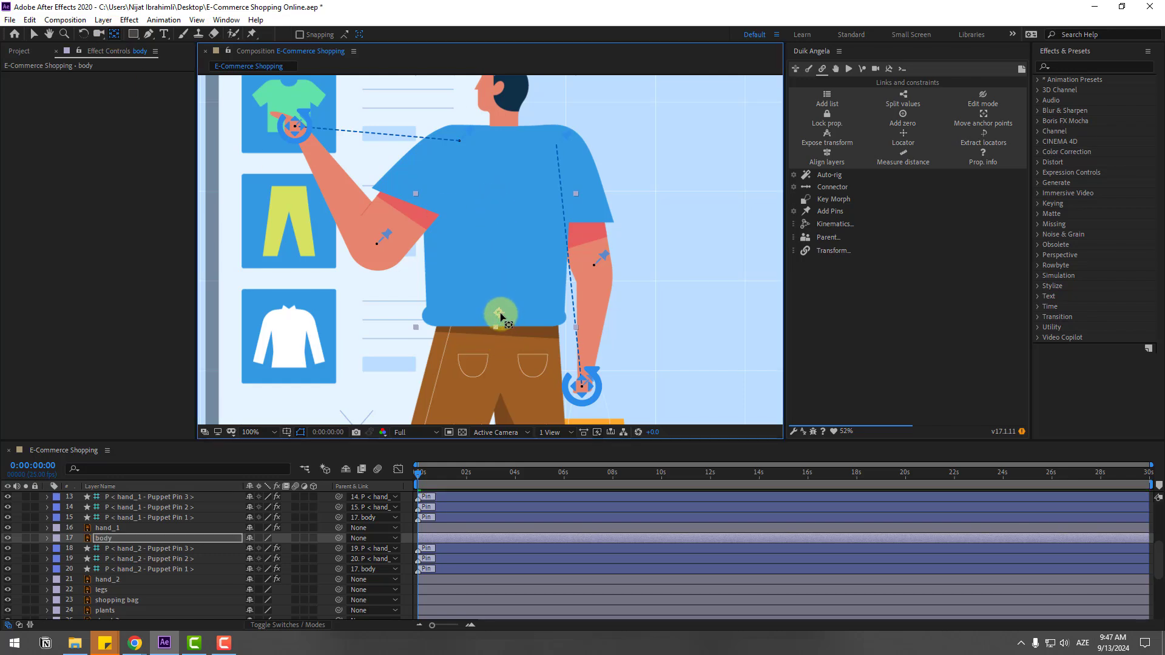
left_click_drag(501, 320, 501, 322)
left_click(34, 34)
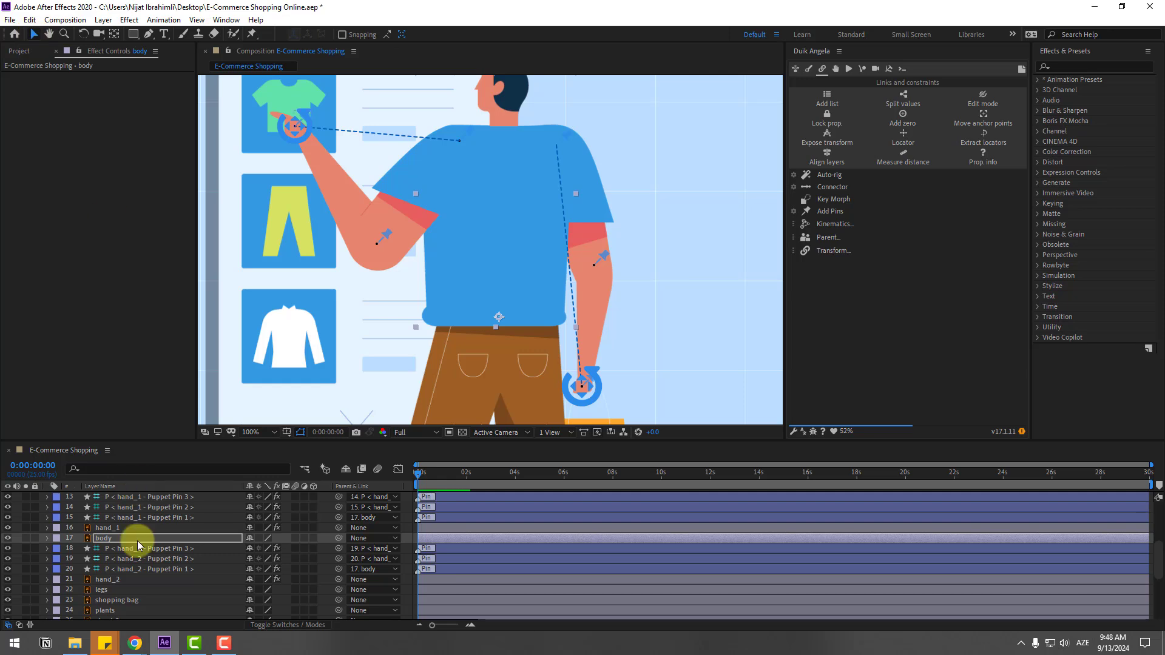
Test the body layer's rotation about its new anchor point, undo the rotation and collapse the layer's properties
left_click(112, 538)
key("r")
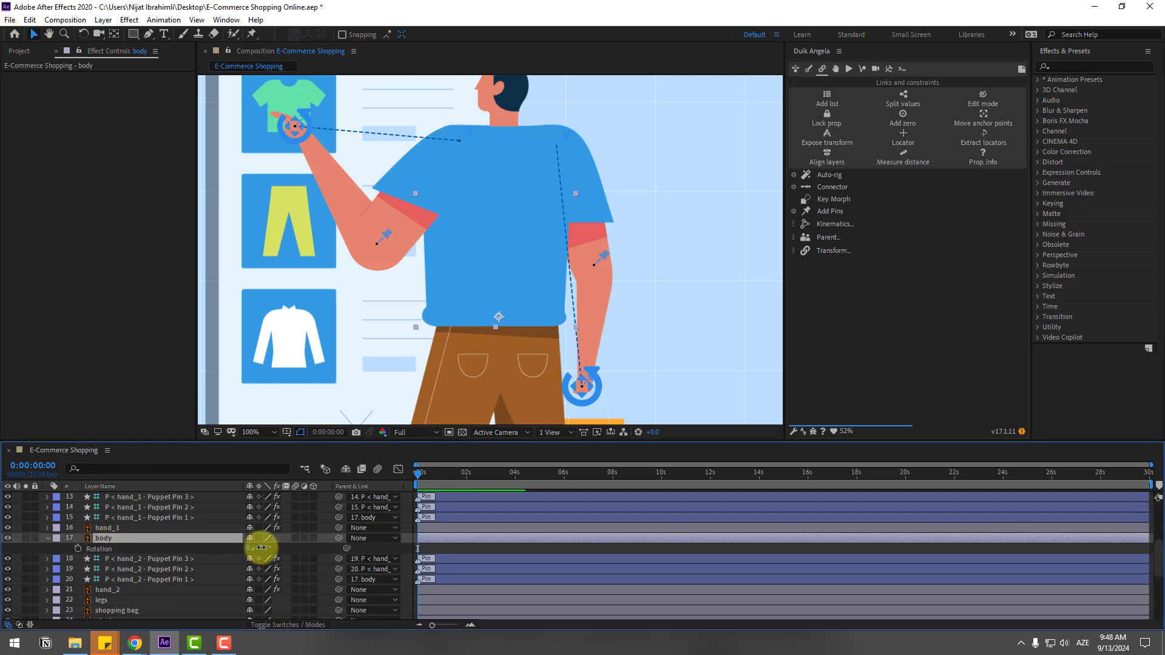
left_click_drag(260, 549, 259, 548)
key("ctrl+z")
left_click(104, 537)
left_click(48, 538)
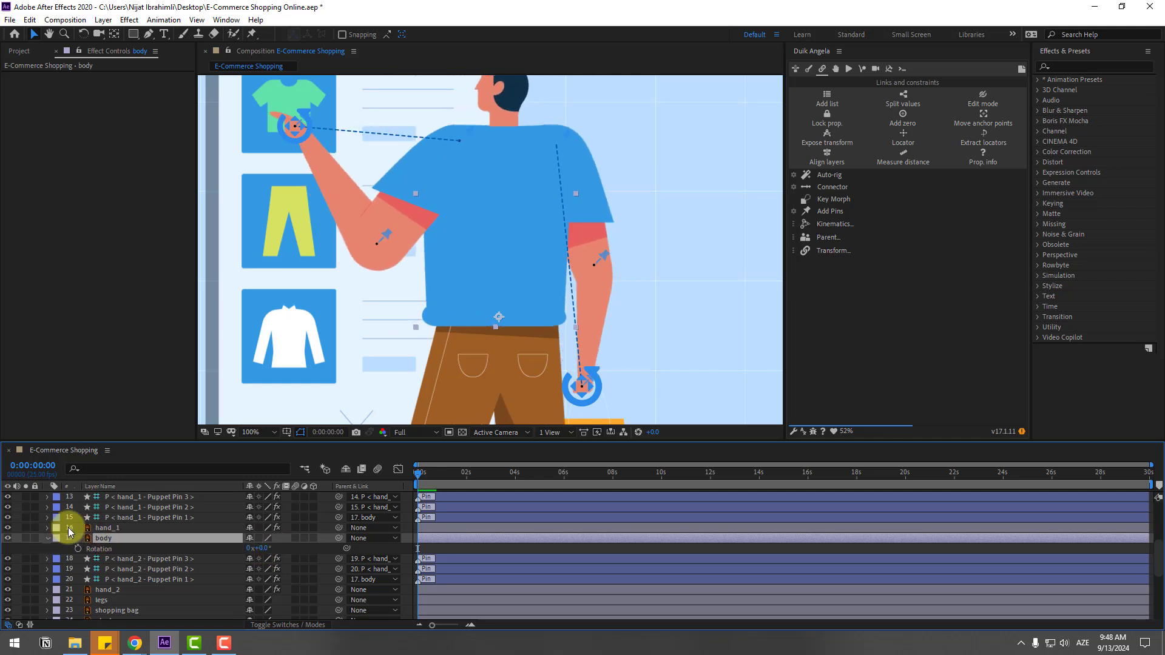
Rename the hand_1 controller layer as HAND-1
scroll(324, 358, "down", 1)
left_click(392, 188)
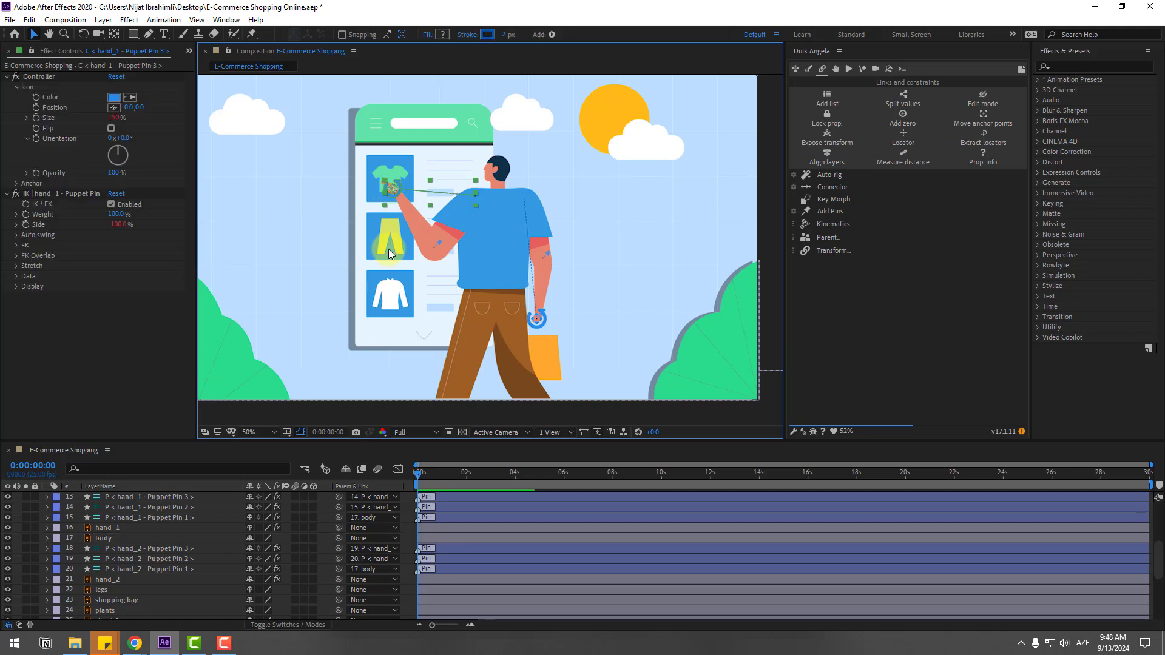
scroll(176, 549, "up", 1)
scroll(176, 549, "up", 3)
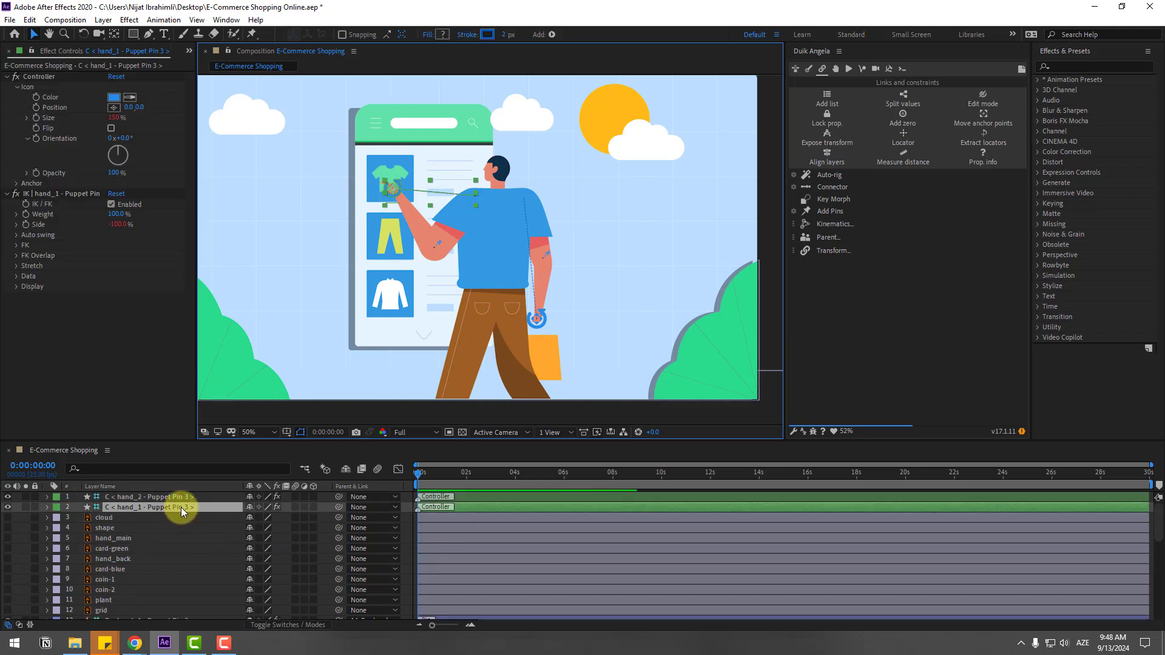
key("Return")
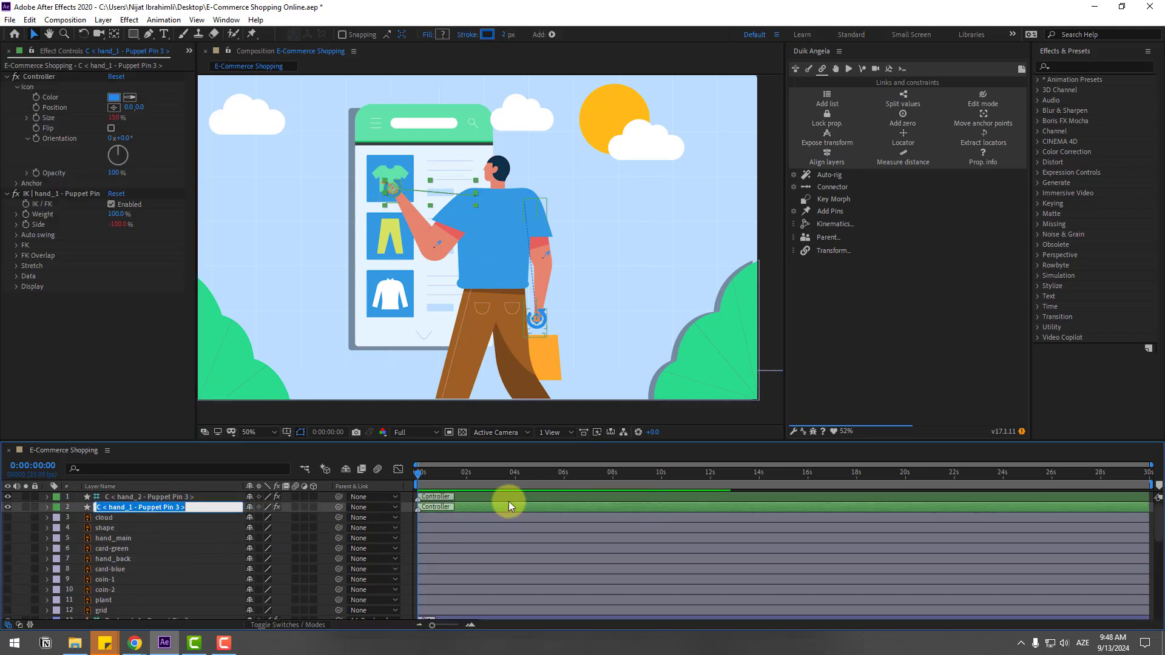
key("Return")
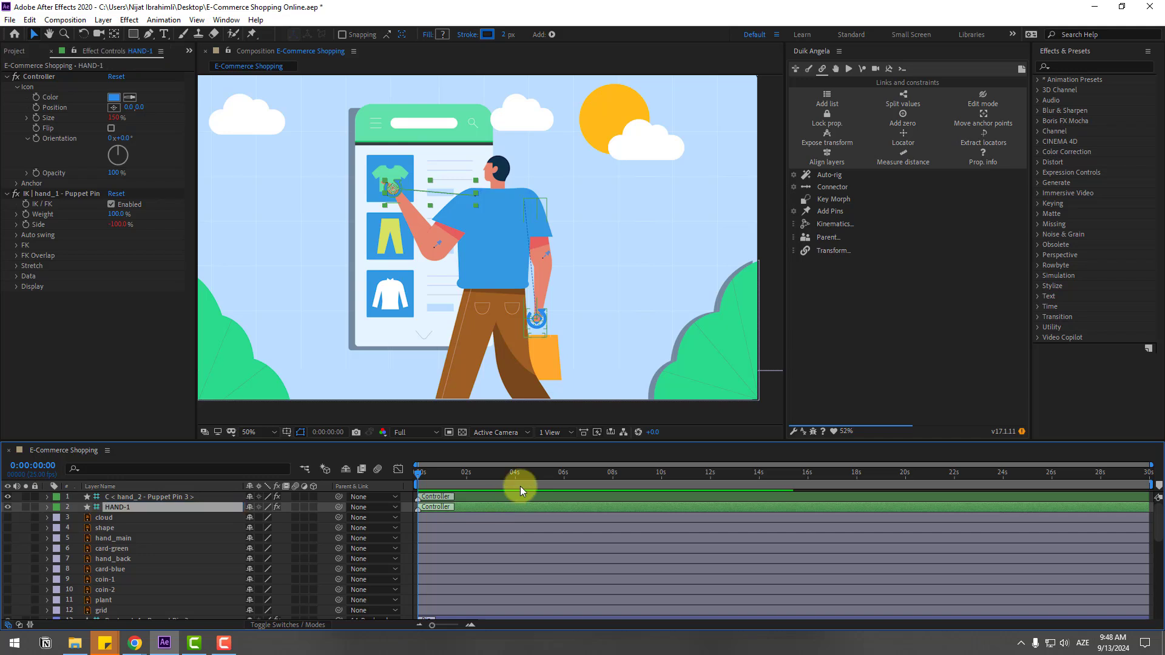
Rename the hand_2 controller layer as HAND-2
left_click(187, 499)
key("Return")
type("HAND")
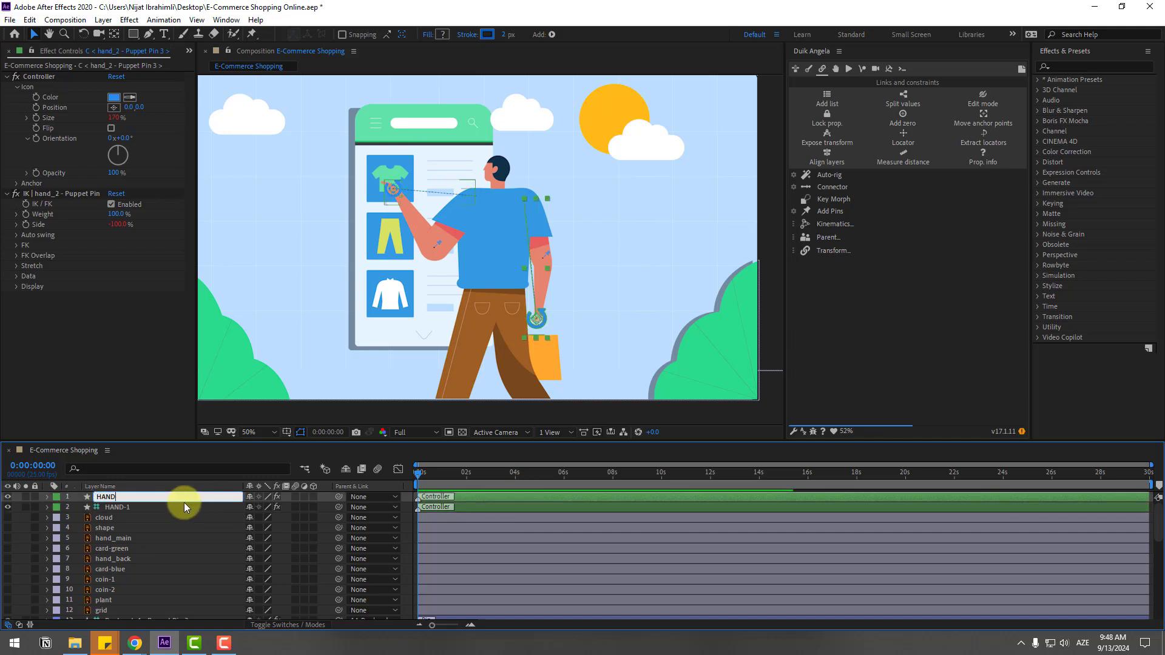
type("=2")
key("BackSpace")
key("BackSpace")
type("-2")
key("Return")
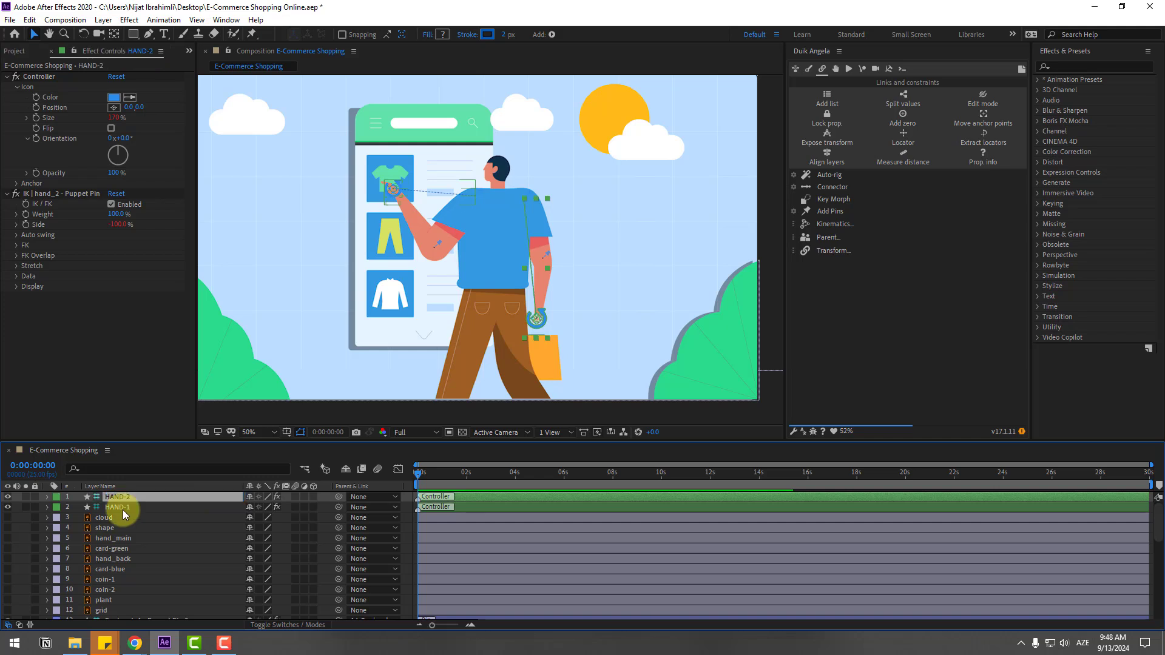
Keyframe the HAND-1 controller's Position from the yellow trousers (750, 517) at frame 0 to the green T-shirt (752, 374) at frame 10
left_click(123, 509)
scroll(474, 200, "up", 1)
left_click_drag(346, 198, 413, 253)
key("v")
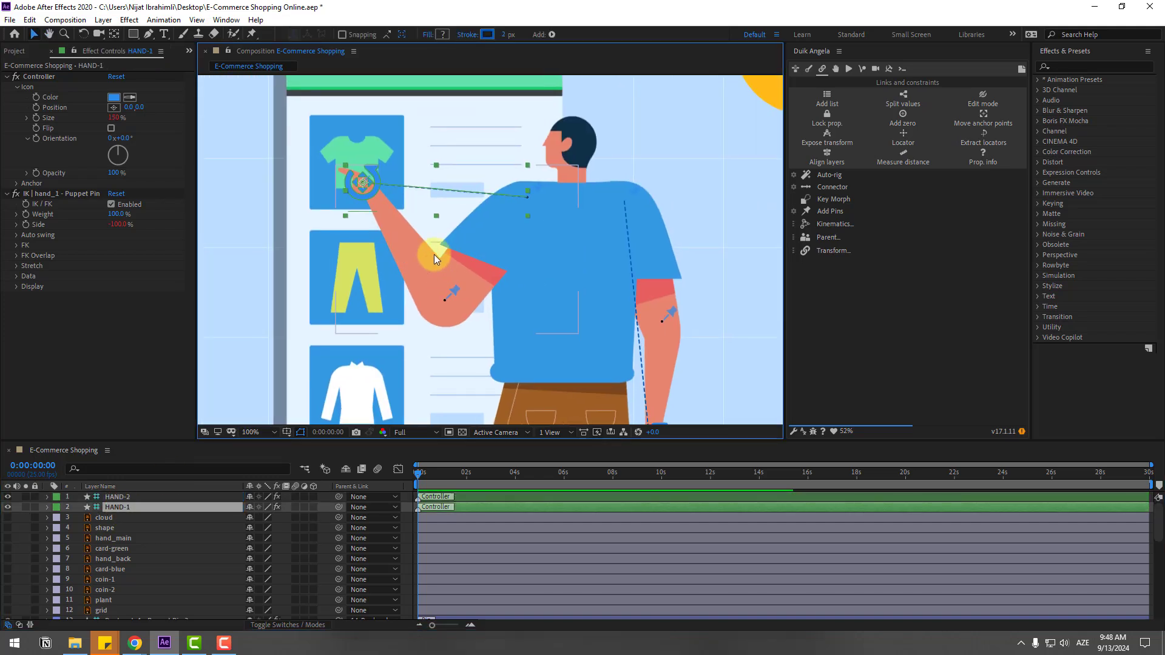
left_click_drag(364, 193, 386, 280)
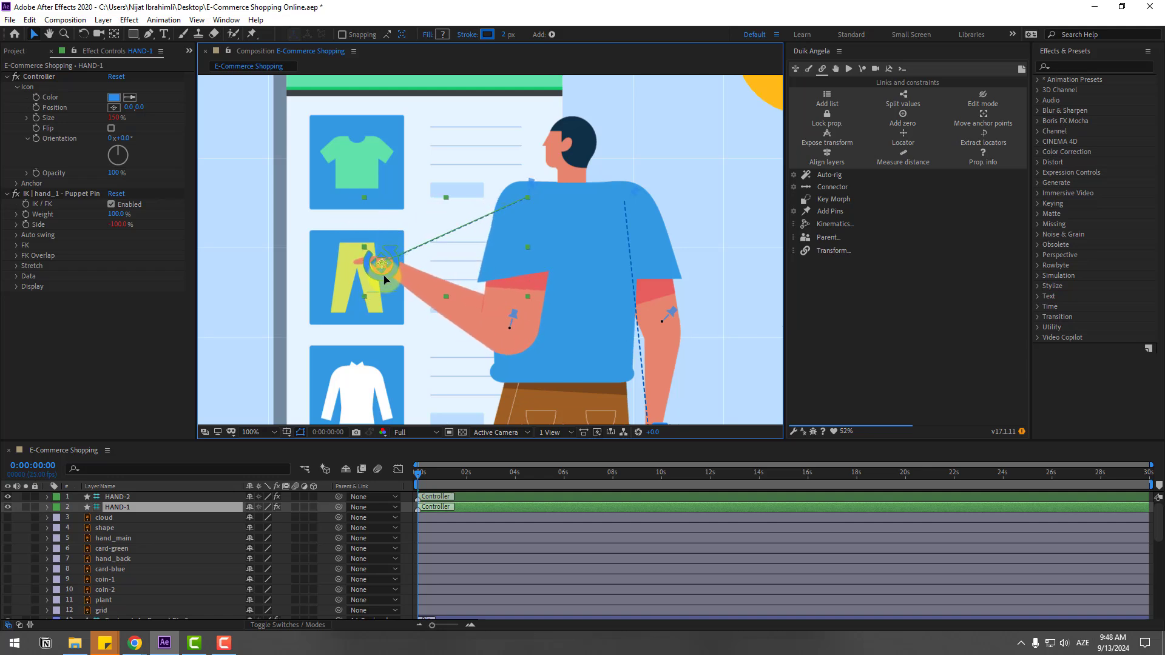
key("p")
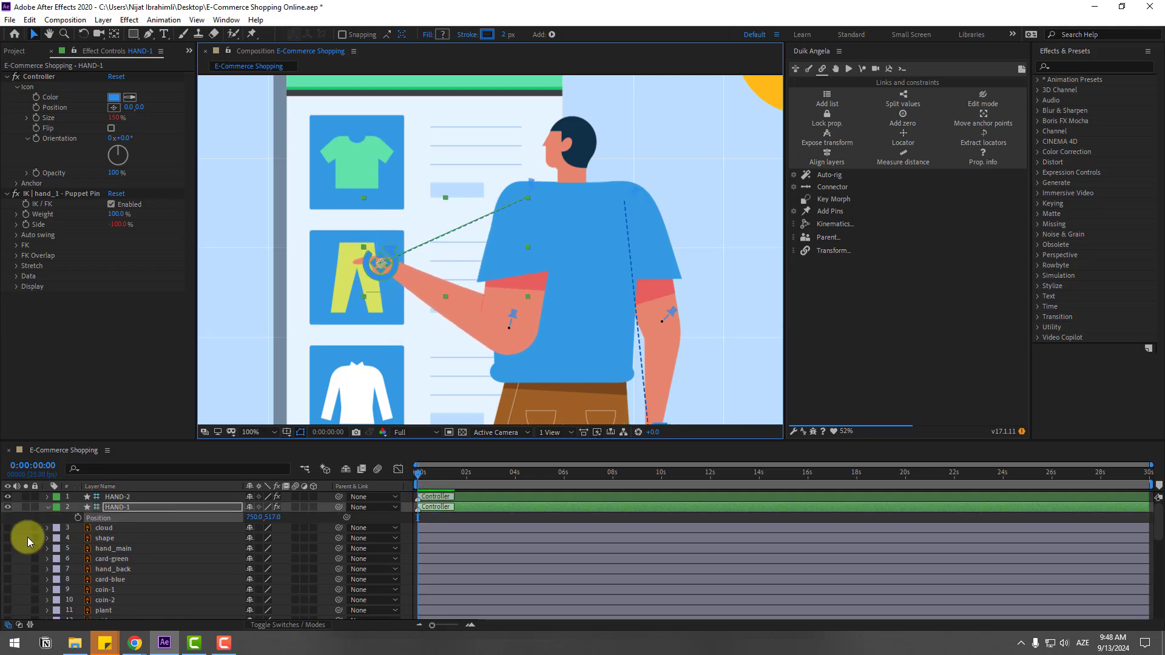
left_click(78, 517)
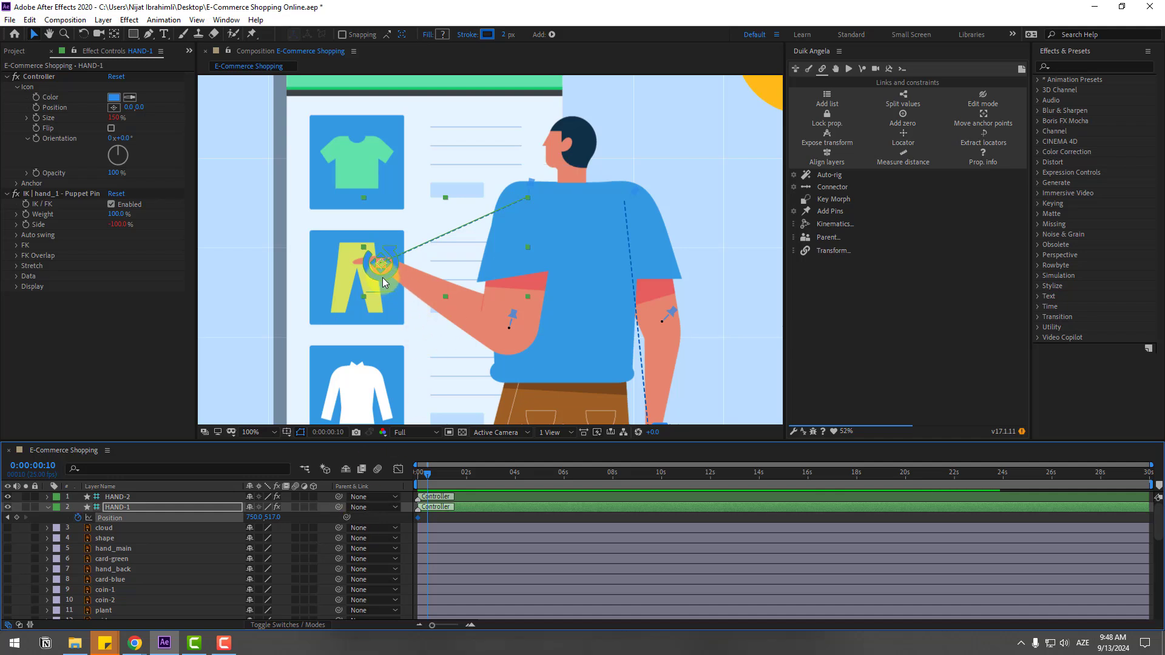
left_click_drag(382, 281, 384, 194)
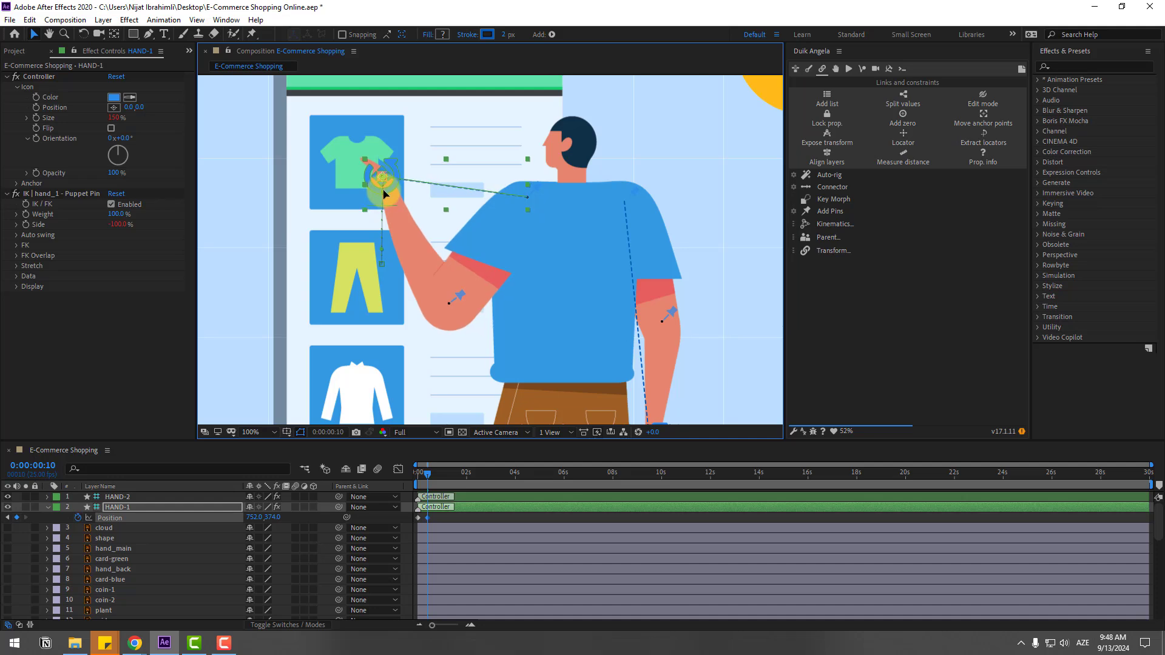
Apply Easy Ease to the HAND-1 controller's two Position keyframes and preview the arm movement
right_click(427, 518)
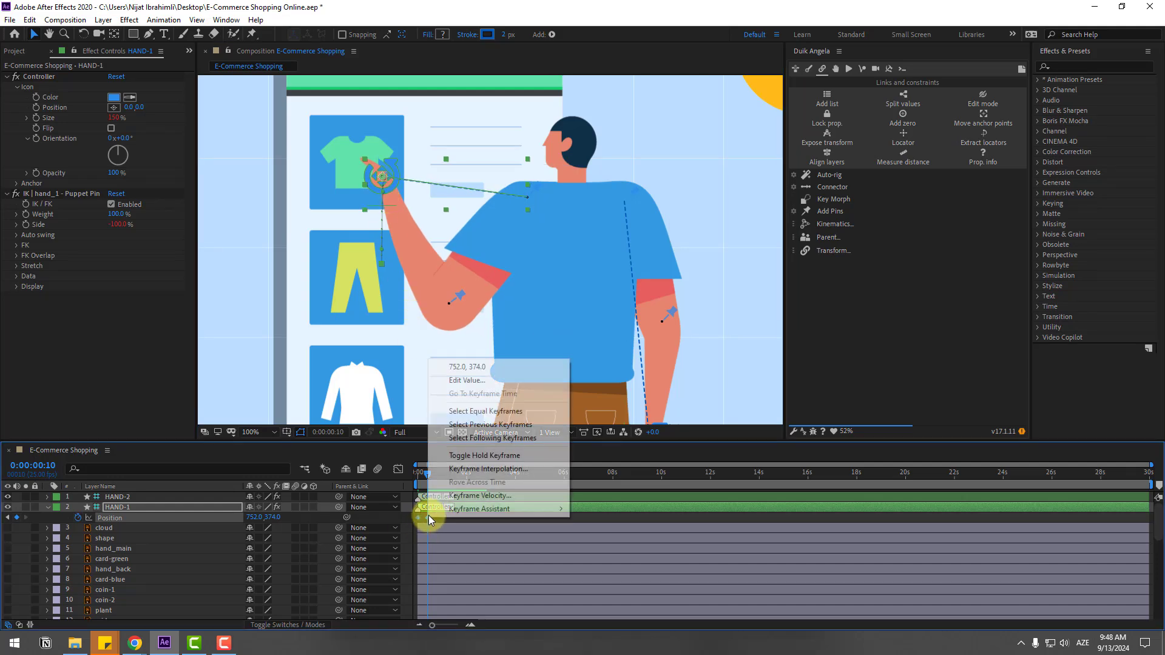
mouse_move(497, 509)
left_click(614, 548)
key("space")
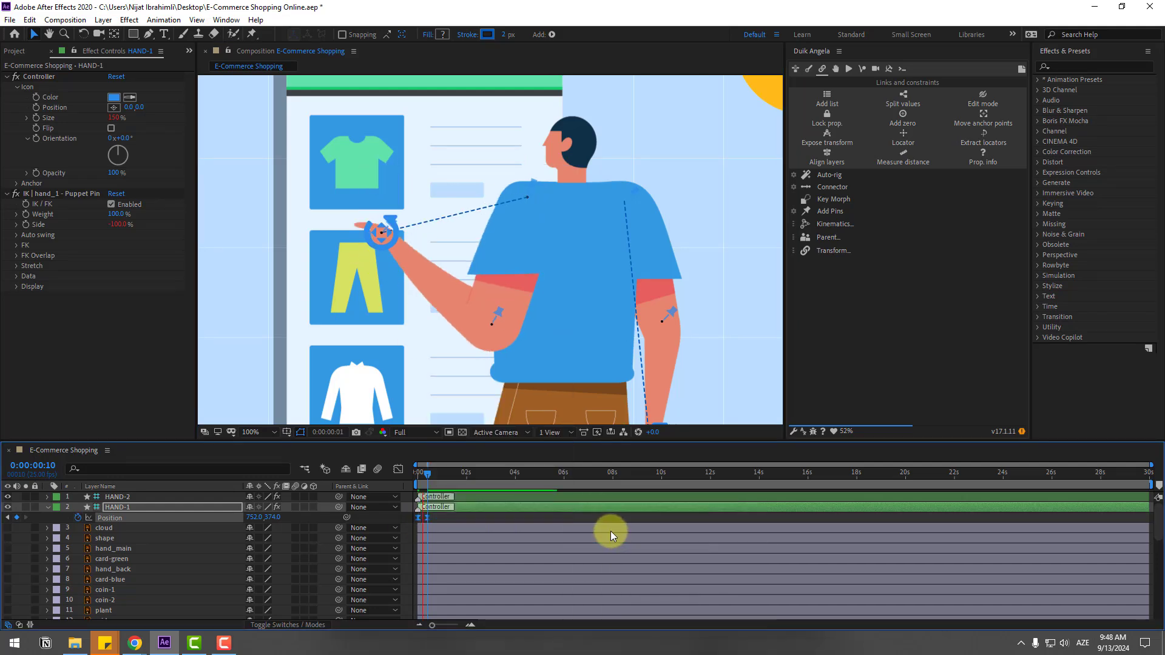
End the work area at 0:00:10:01 and trim the composition to it
left_click(661, 471)
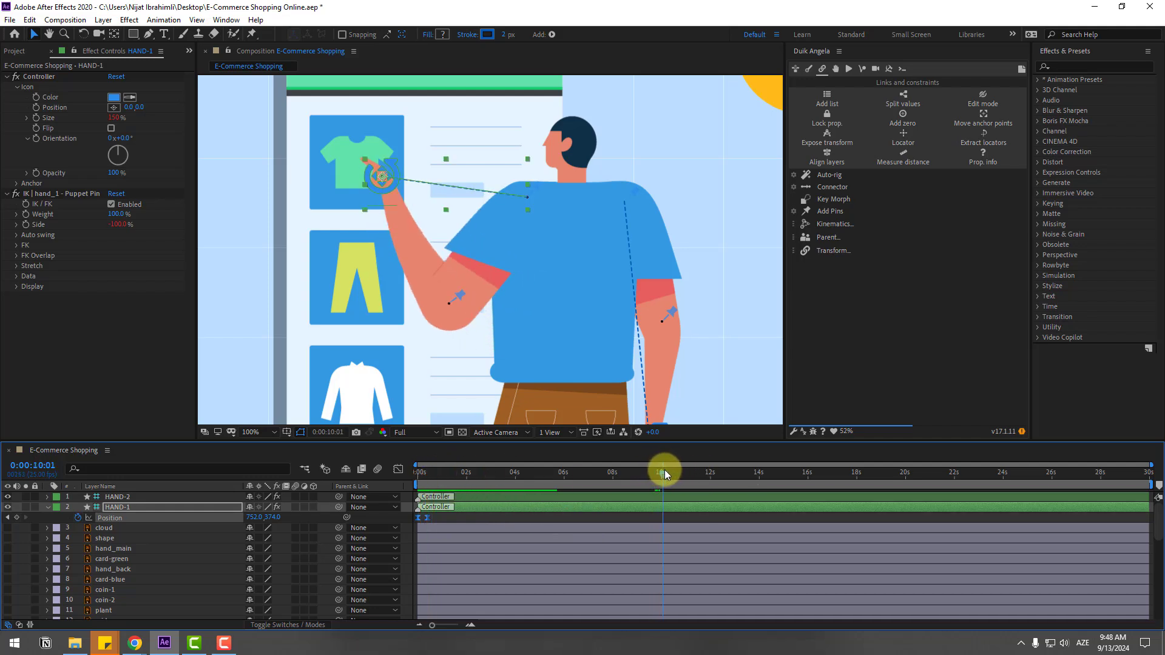
key("n")
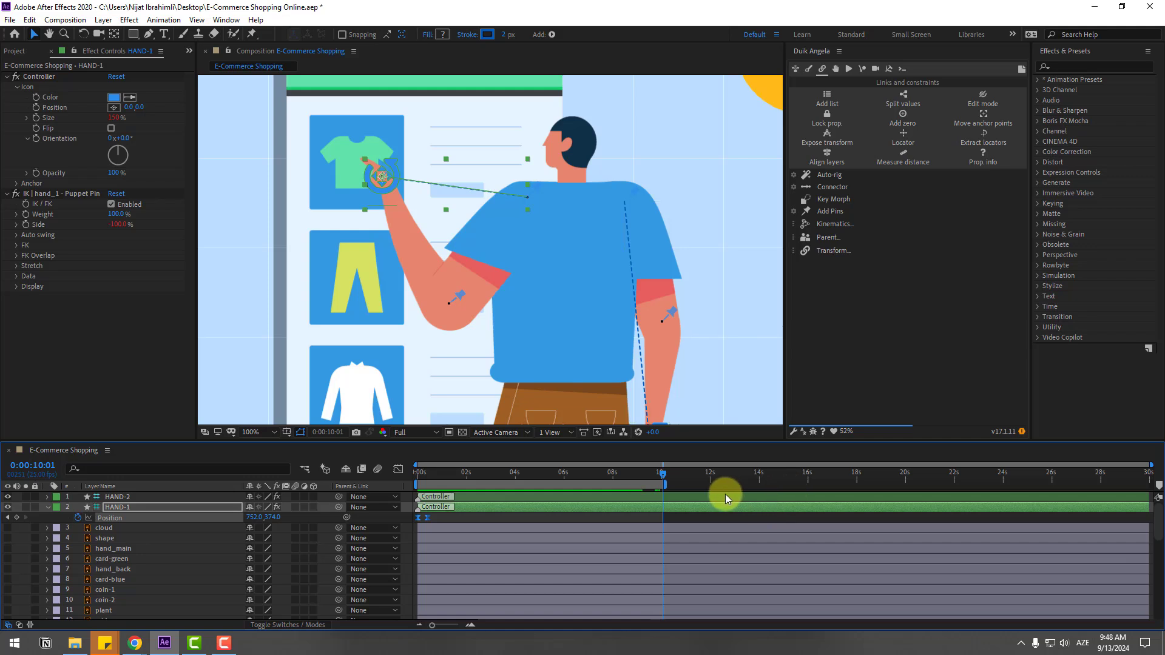
right_click(659, 485)
left_click(666, 516)
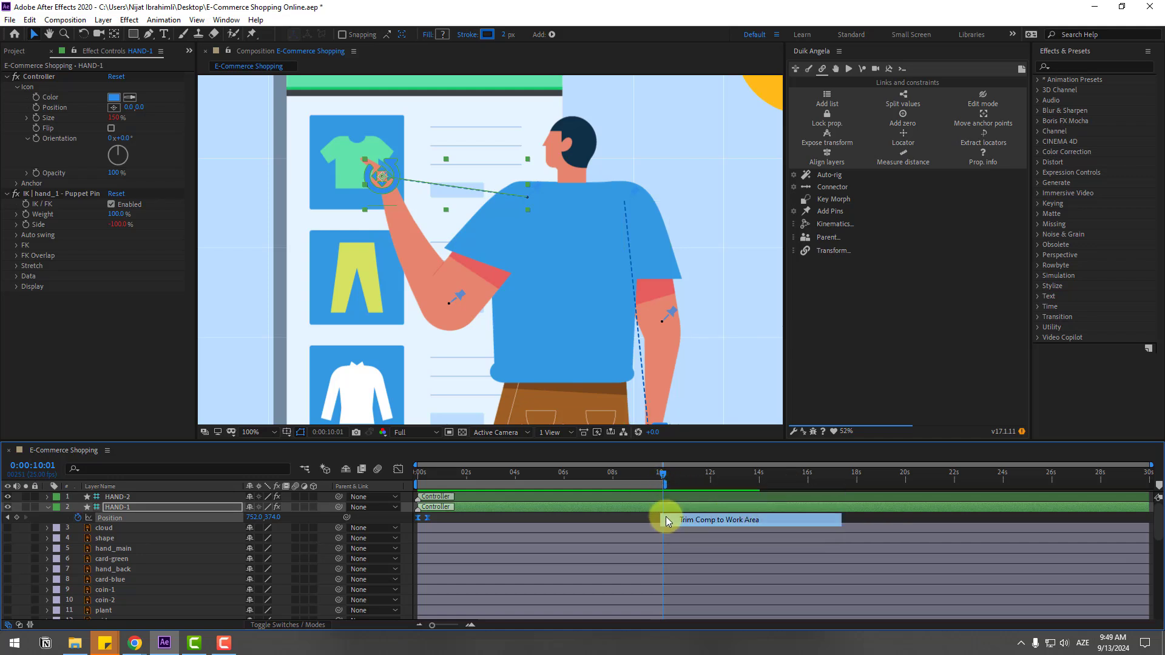
Hold HAND-1's Position (752, 374) at frame 14, then keyframe the hand raised beside the T-shirt card at about (825, 321) at frame 24
left_click(728, 474)
left_click_drag(437, 479, 458, 482)
left_click(468, 517)
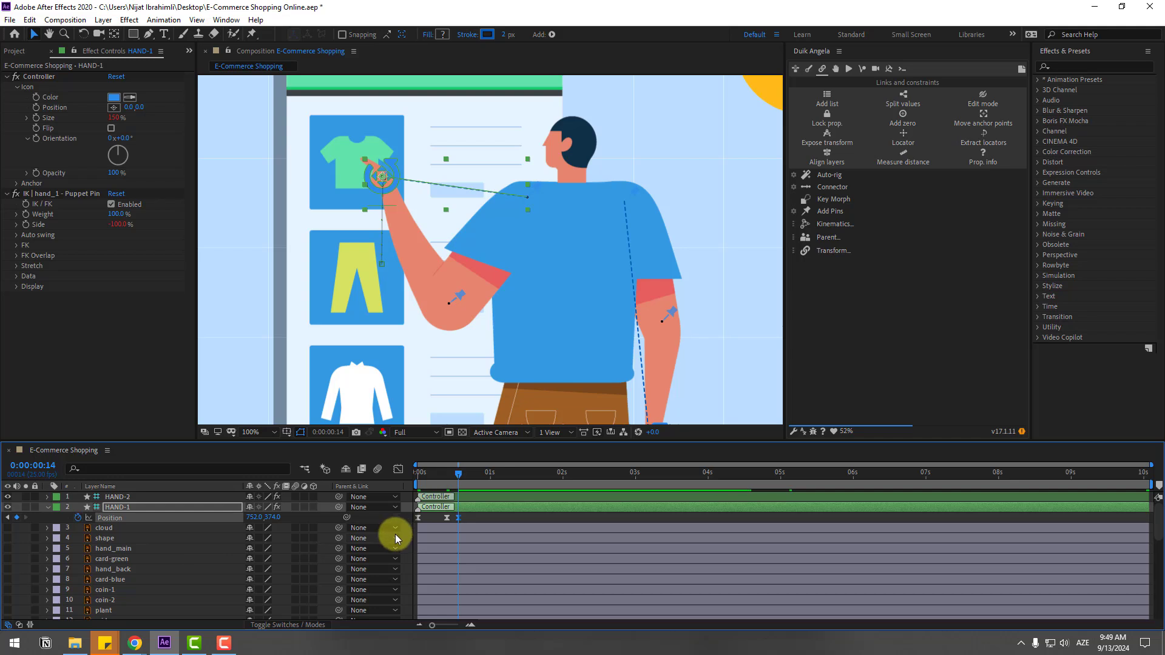
key("shift+Page_Down")
left_click_drag(381, 177, 418, 156)
key("space")
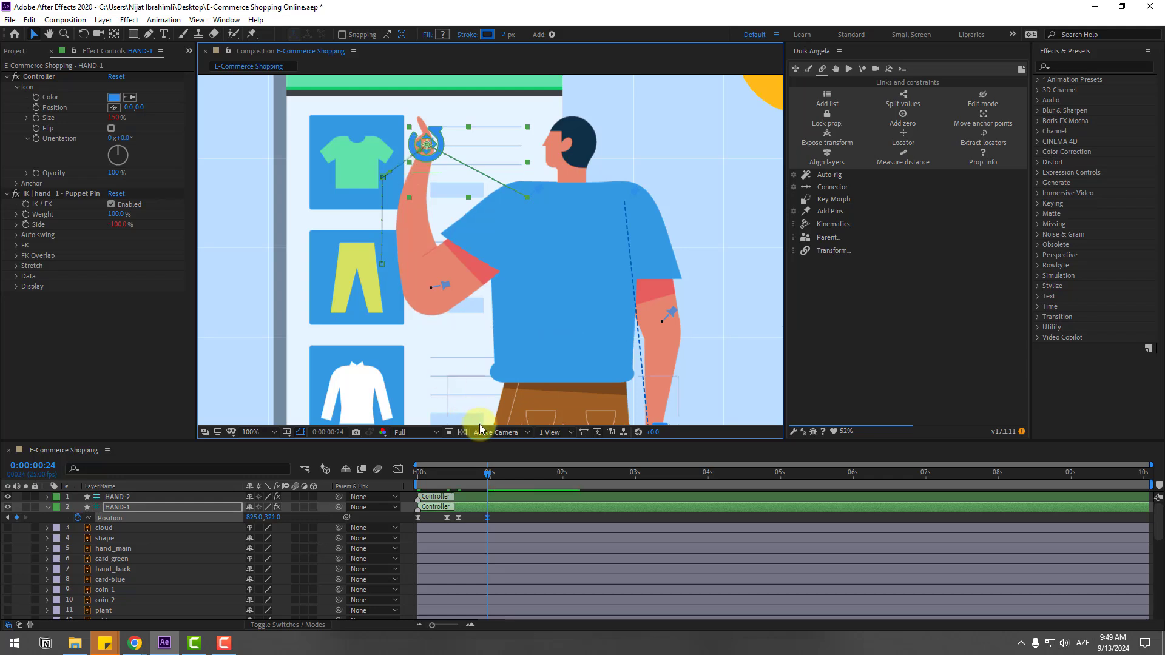
Keyframe HAND-1 back on the green T-shirt at about (744, 376) at 0:00:01:09 and preview the motion
left_click_drag(429, 163, 381, 193)
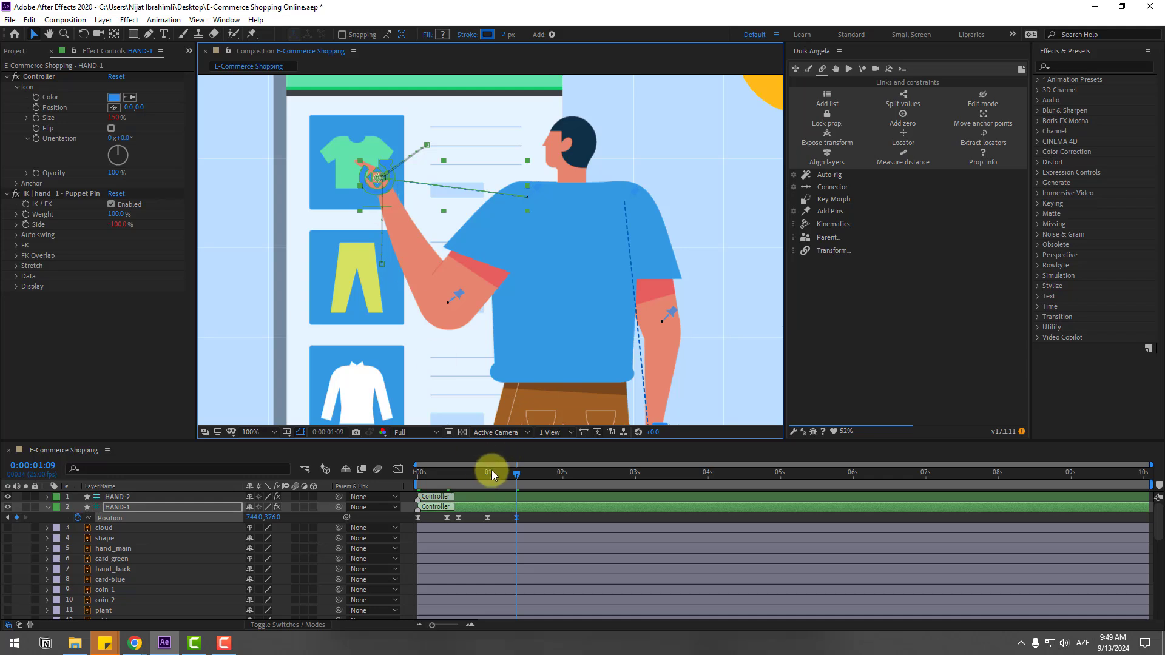
key("space")
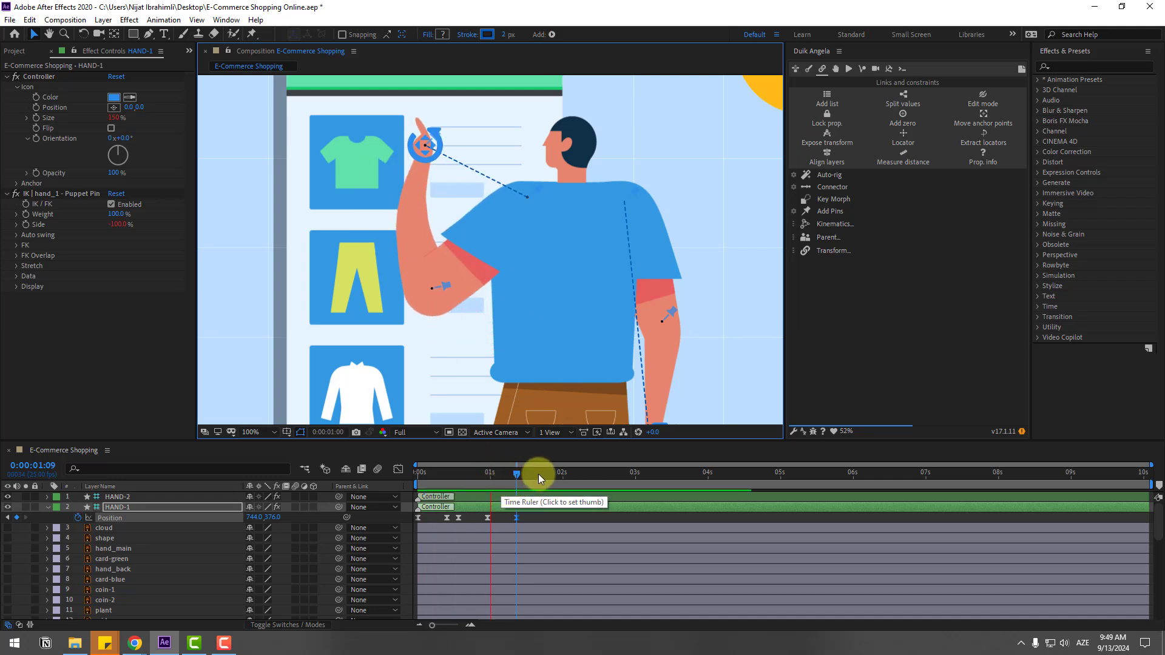
left_click(516, 471)
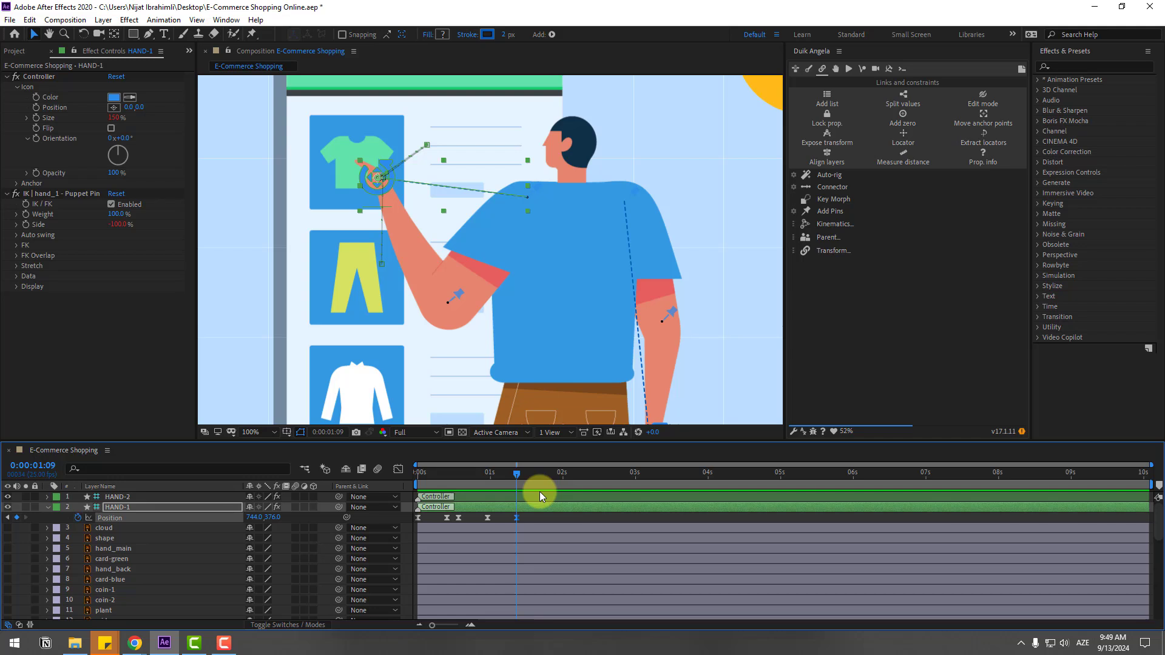
Add a small tapping motion to HAND-1 with Position keyframes at about (751, 373) at 0:00:01:12 and (745, 378) at 0:00:01:15, and preview it
key("Page_Down")
key("Page_Down")
key("Page_Down")
left_click_drag(360, 191, 427, 212)
scroll(474, 246, "up", 2)
scroll(412, 269, "down", 2)
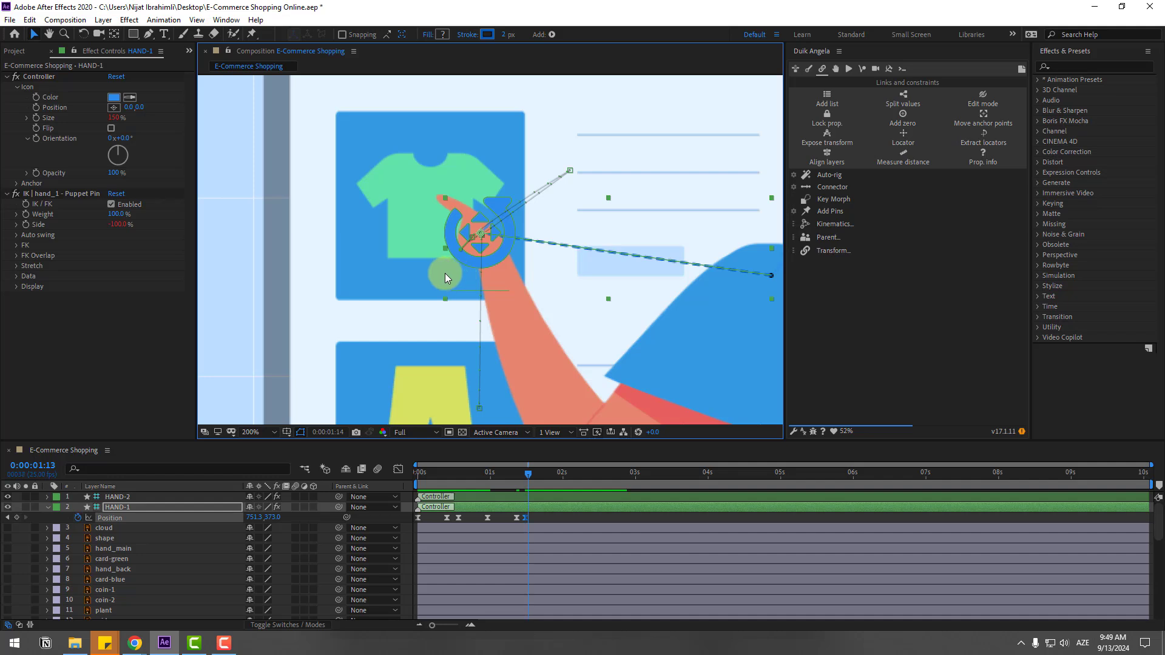
left_click_drag(466, 258, 461, 267)
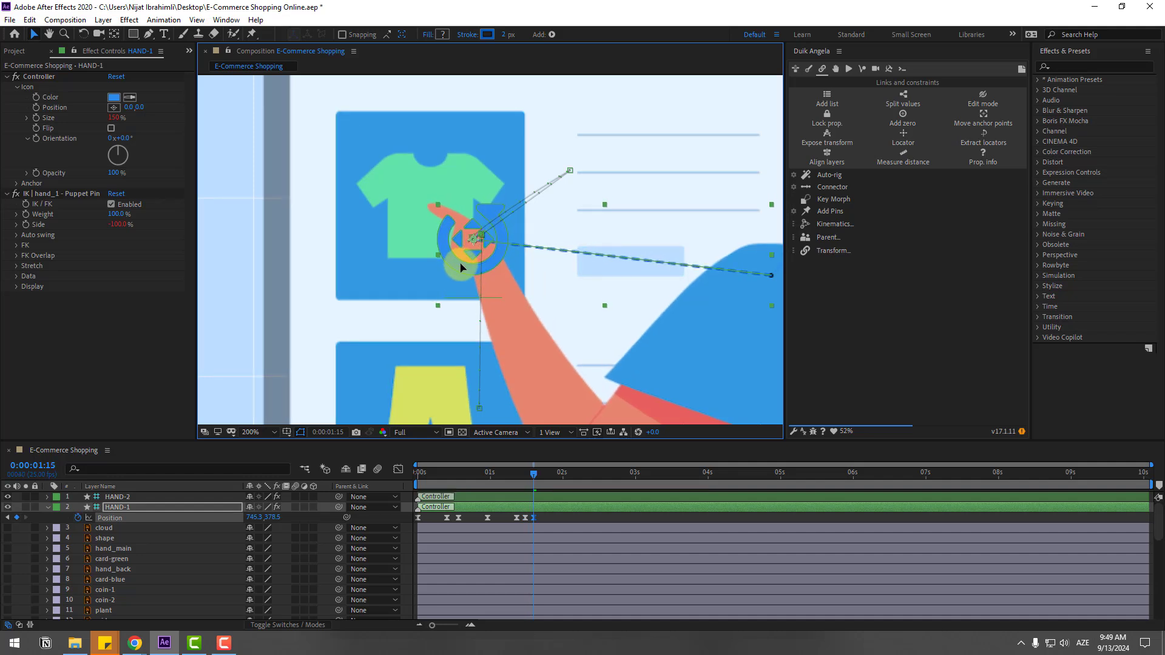
key("space")
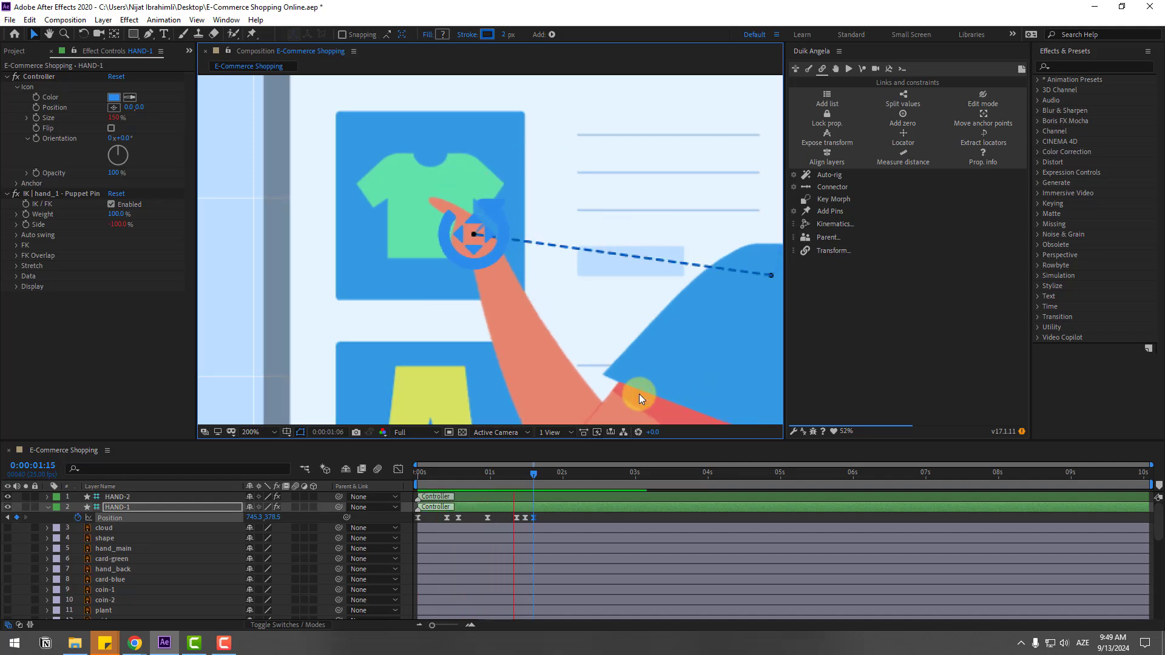
left_click(515, 472)
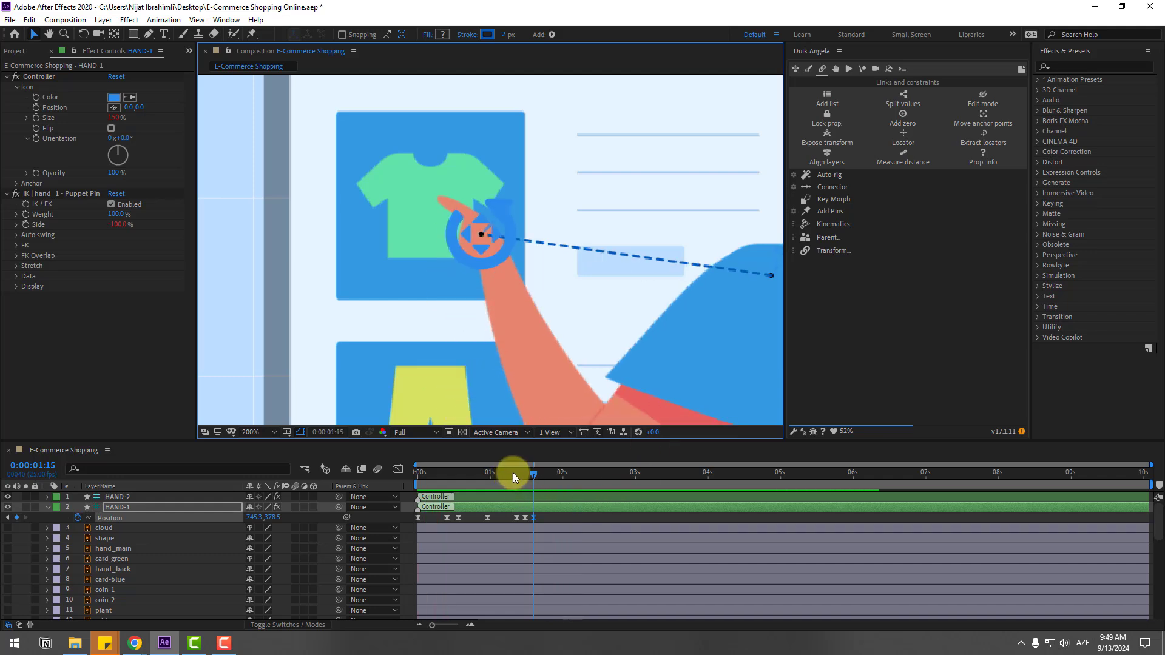
Set the spatial interpolation of all HAND-1 Position keyframes to Linear and preview the straightened hand path
left_click(547, 519)
left_click_drag(558, 516, 380, 527)
right_click(524, 520)
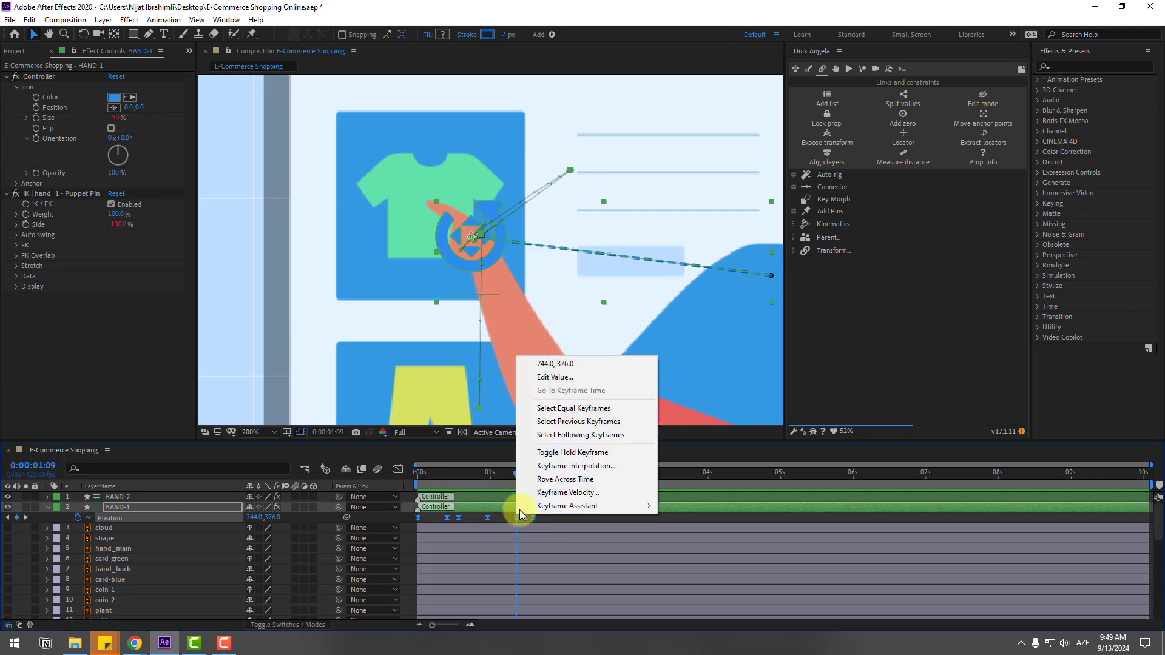
left_click(549, 472)
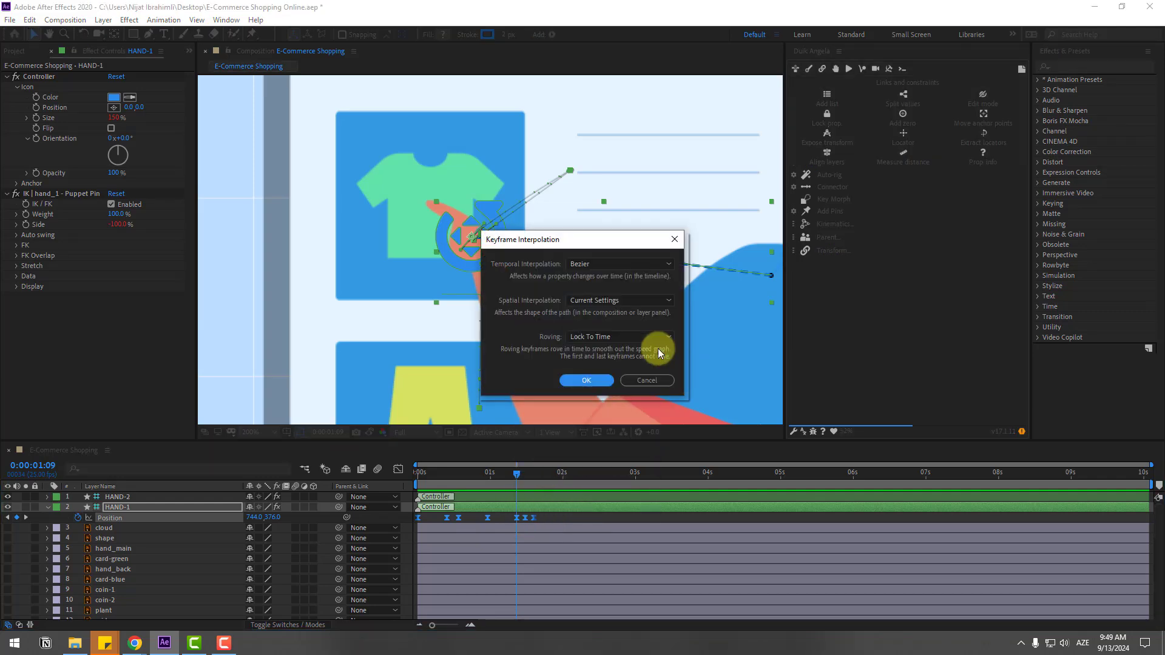
left_click(614, 299)
left_click(600, 327)
left_click(588, 378)
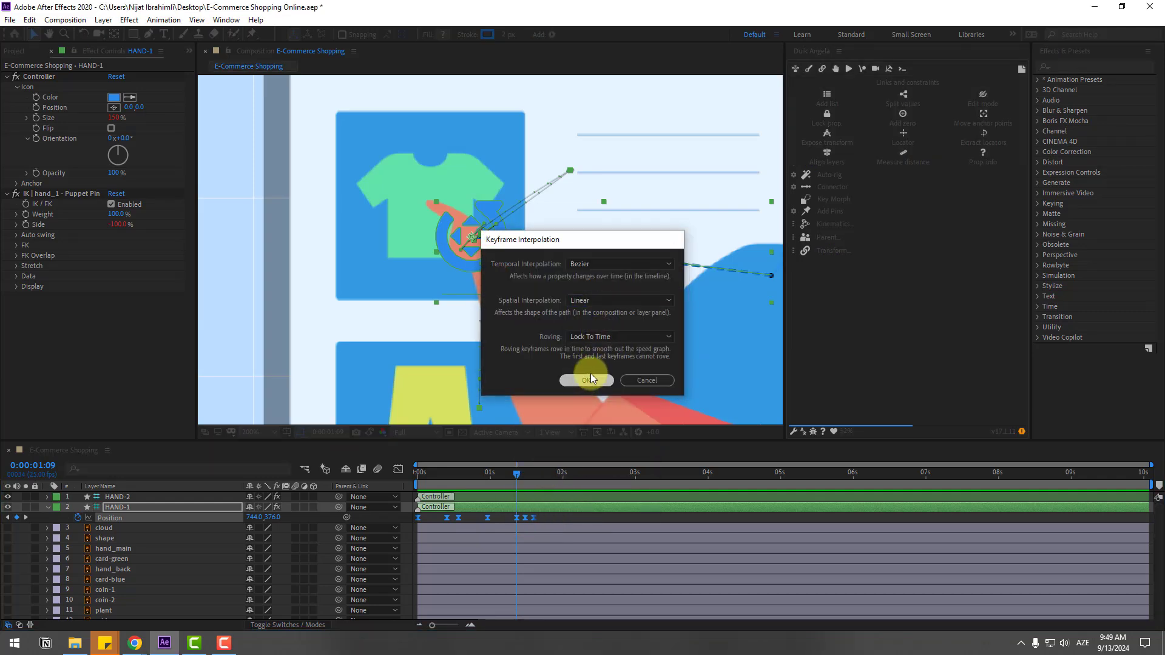
key("space")
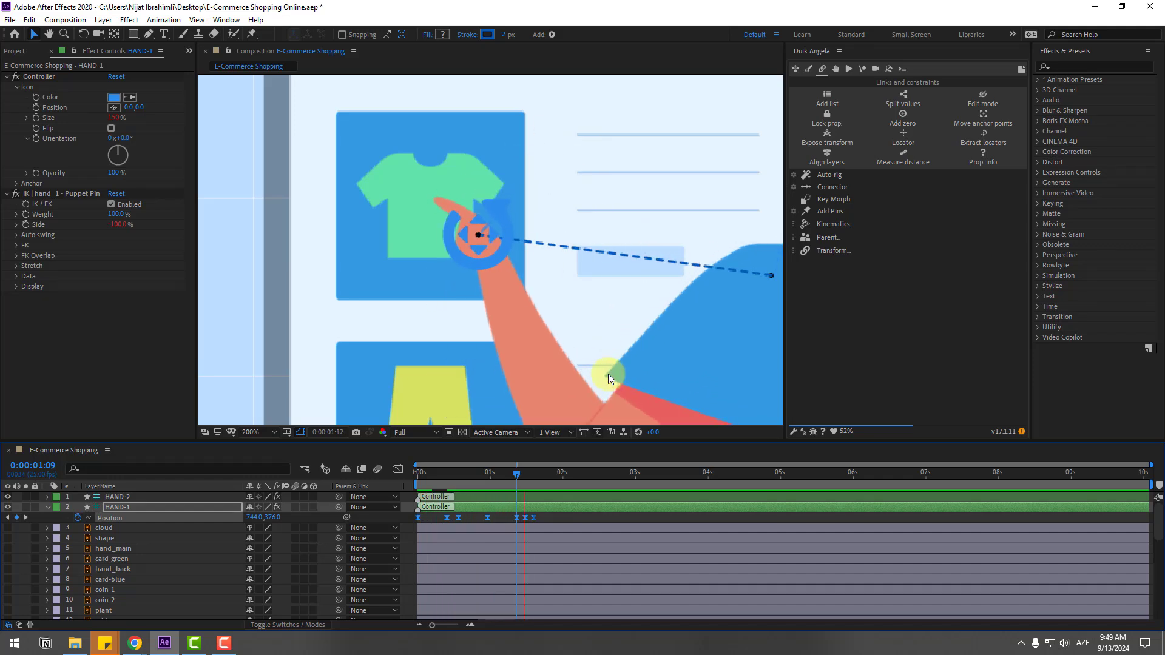
key("space")
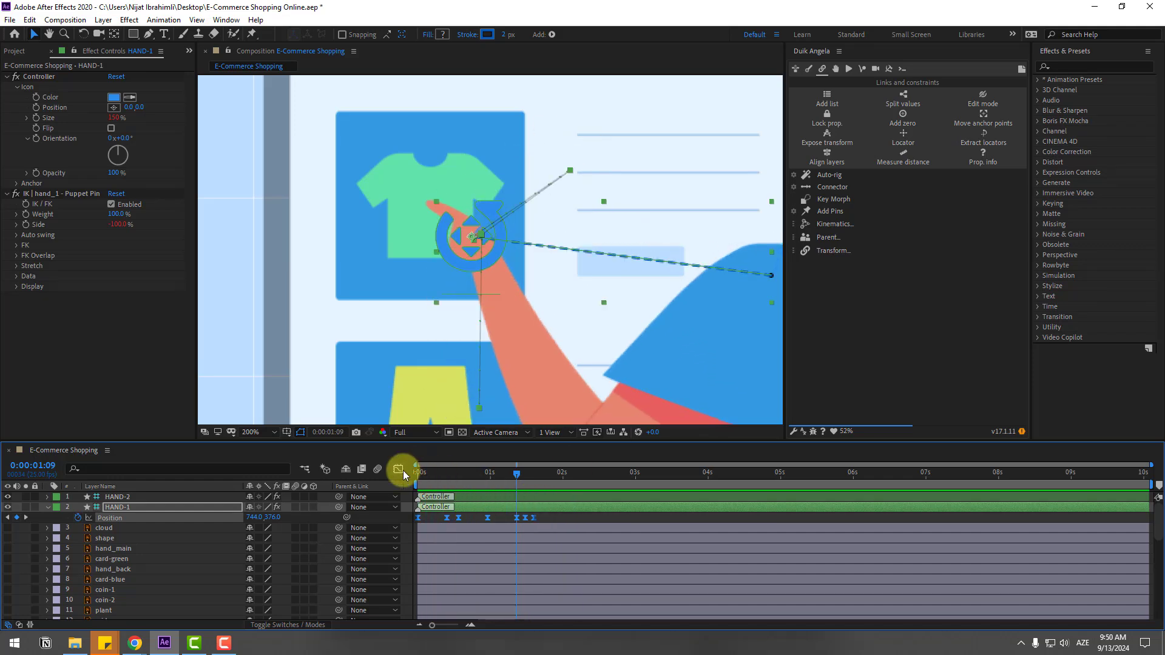
Reshape HAND-1's speed graph between frames 14 and 24 into an early peak with a long slowdown, and preview it
left_click(398, 469)
scroll(543, 560, "up", 3)
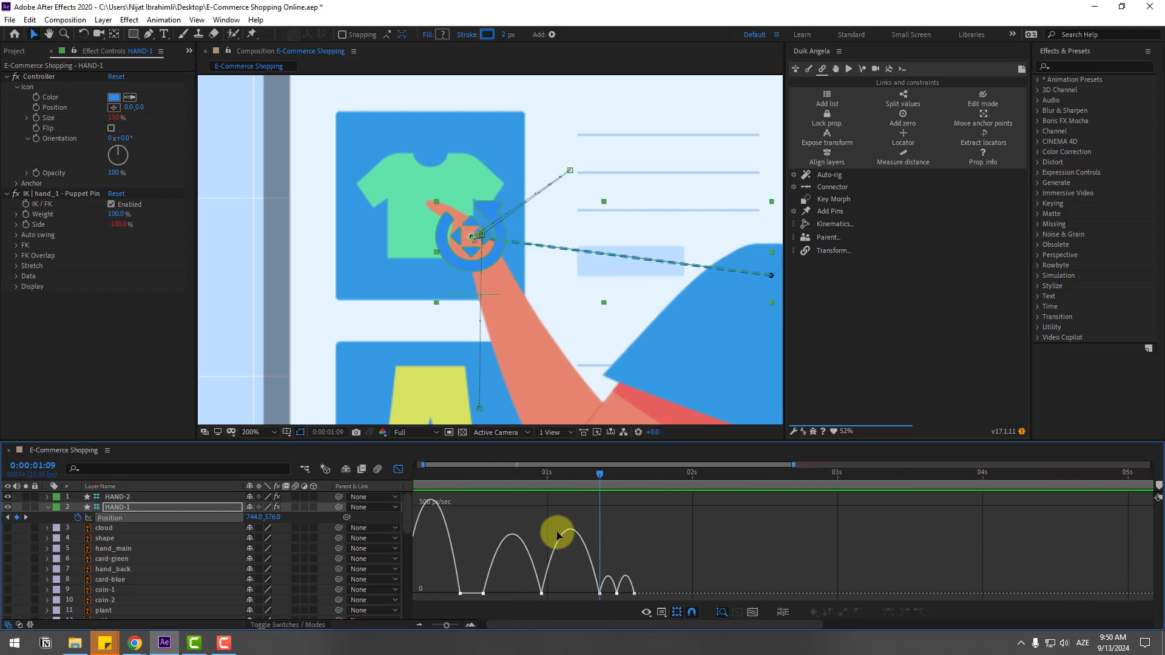
scroll(558, 535, "down", 3)
mouse_move(481, 477)
left_mouse_down()
mouse_move(454, 474)
mouse_move(477, 482)
mouse_move(463, 482)
left_mouse_up()
mouse_move(479, 585)
left_mouse_down()
mouse_move(468, 603)
mouse_move(485, 595)
left_mouse_up()
key("space")
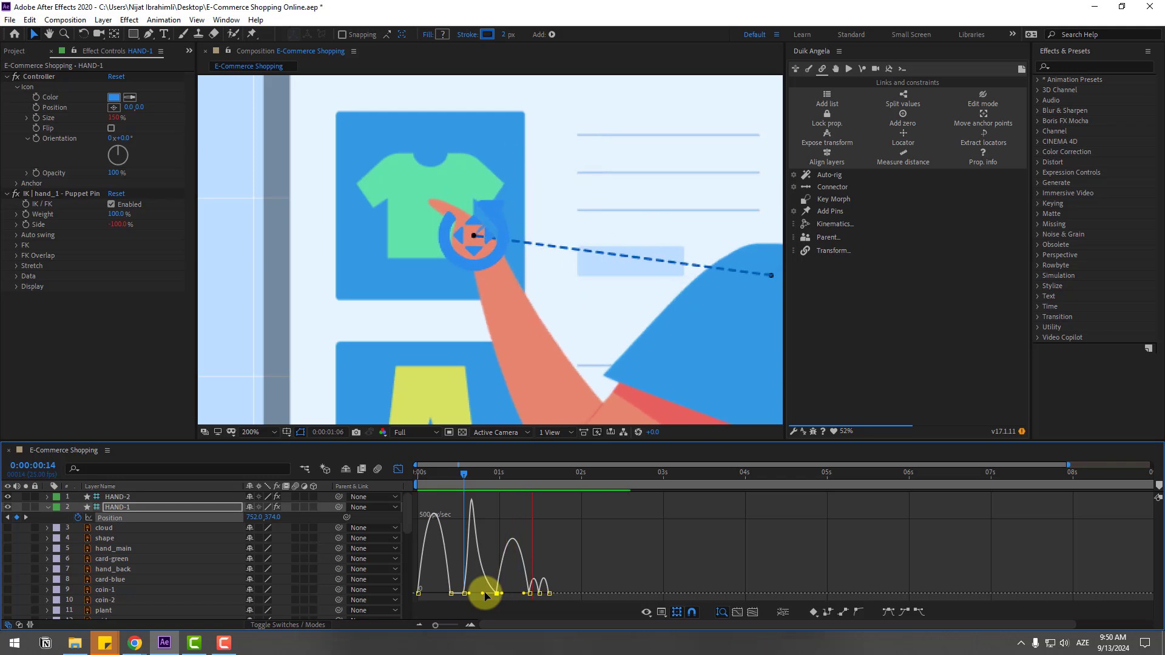
key("space")
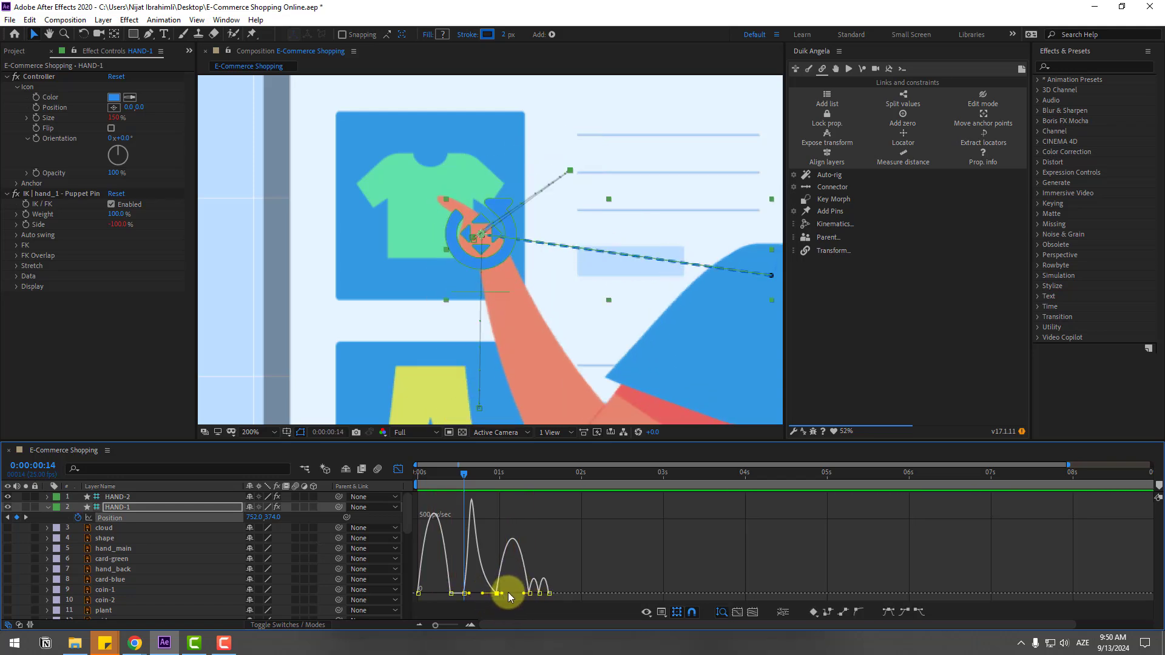
Reshape HAND-1's speed graph after frame 24 into a slow start with a late peak, preview it and leave the graph view
left_click_drag(508, 597, 533, 597)
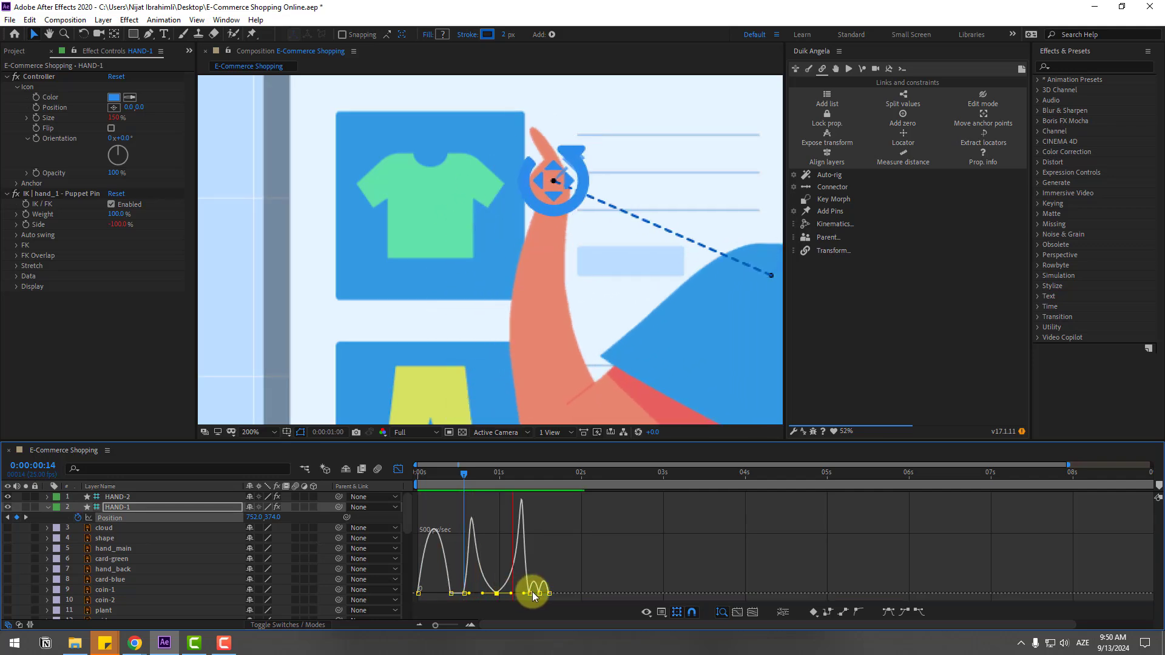
scroll(611, 331, "down", 6)
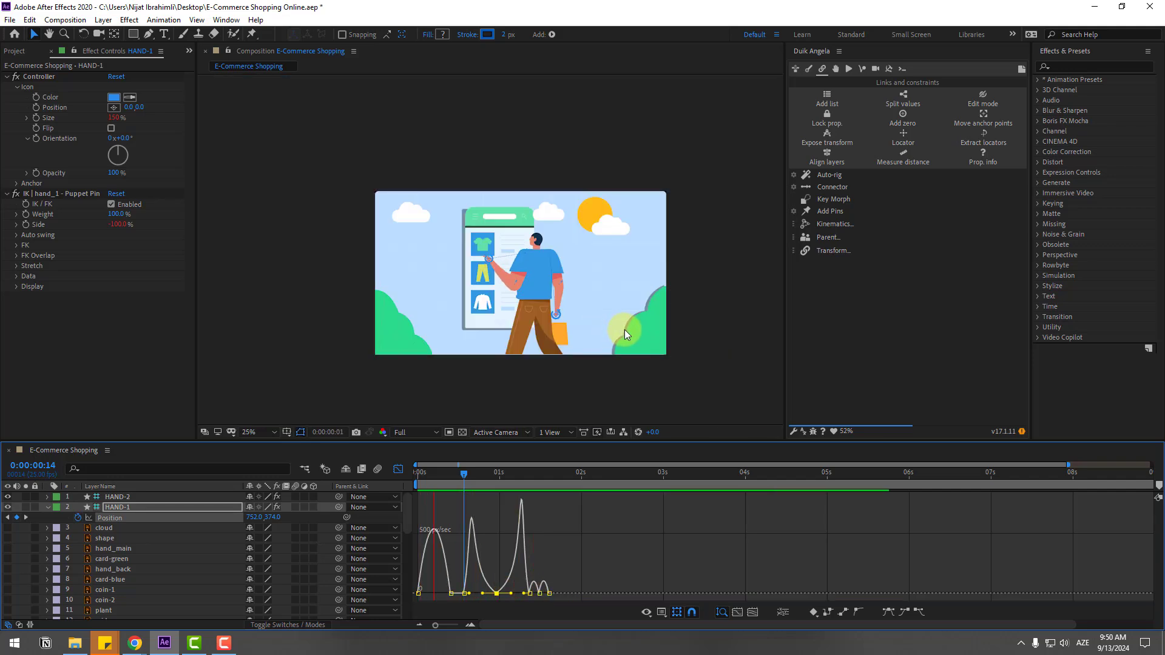
key("period")
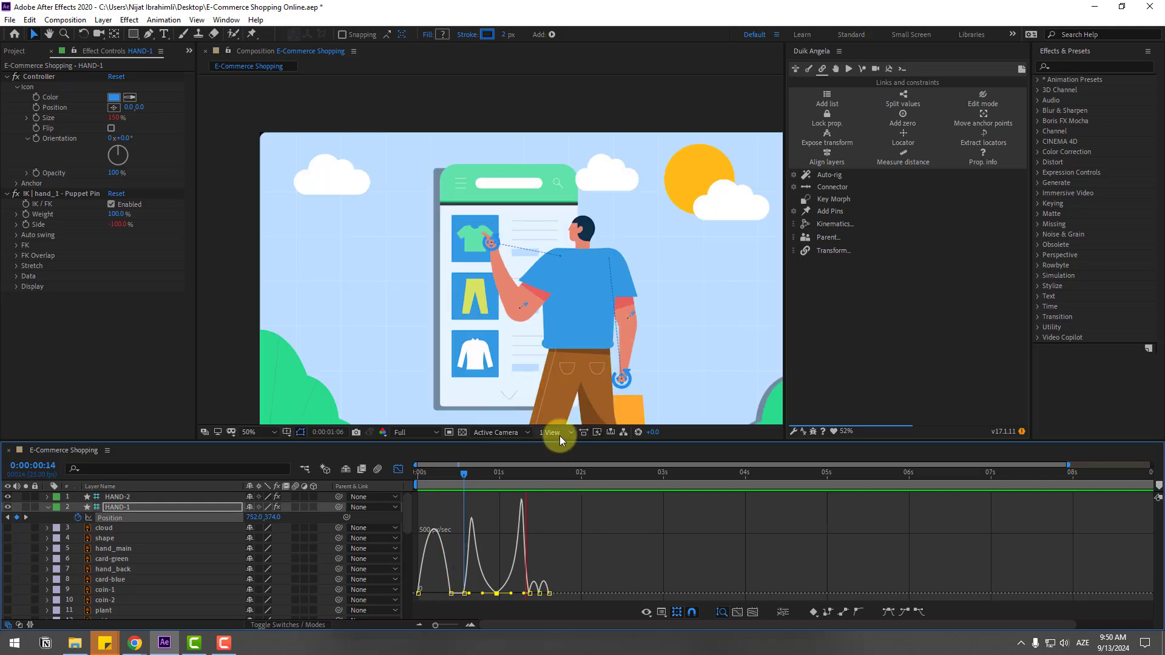
left_click(398, 469)
Shift HAND-1's last four Position keyframes earlier so the first sits at about frame 20, and pull the final three slightly closer
left_click_drag(526, 528, 567, 515)
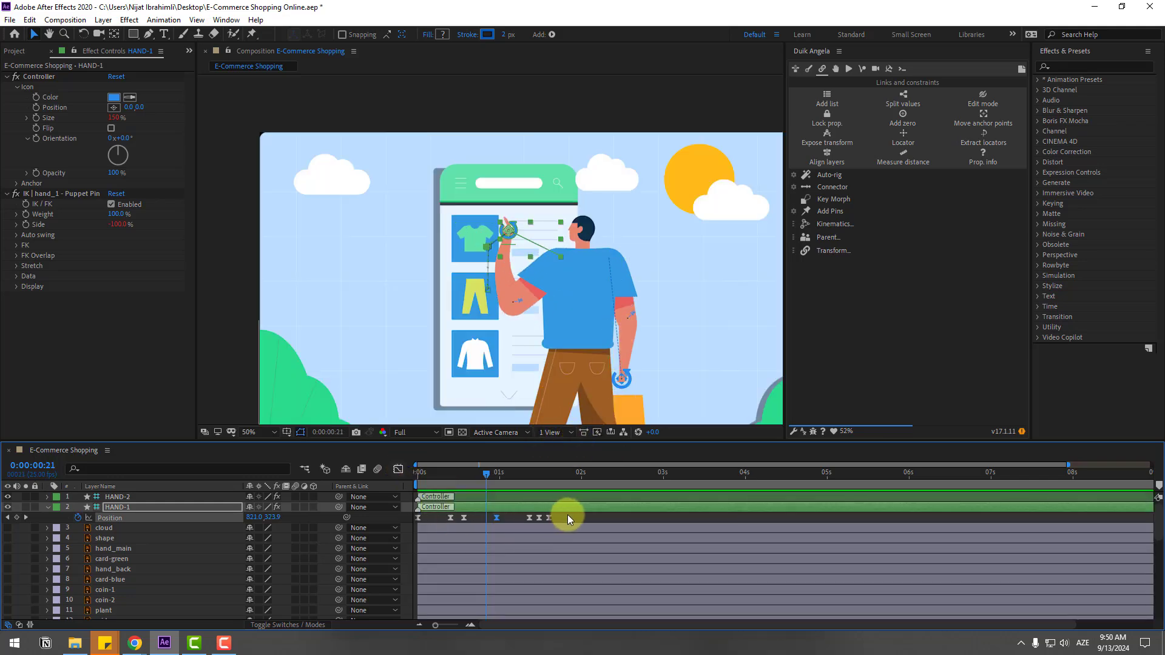
left_click_drag(496, 519, 482, 520)
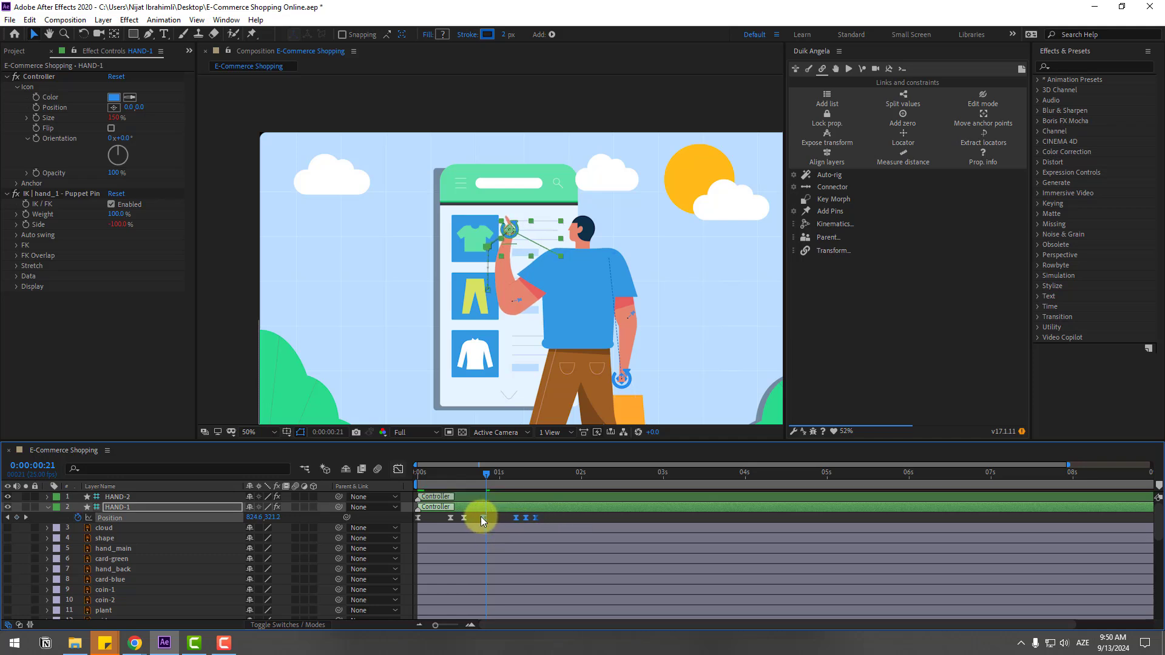
left_click_drag(556, 513, 502, 520)
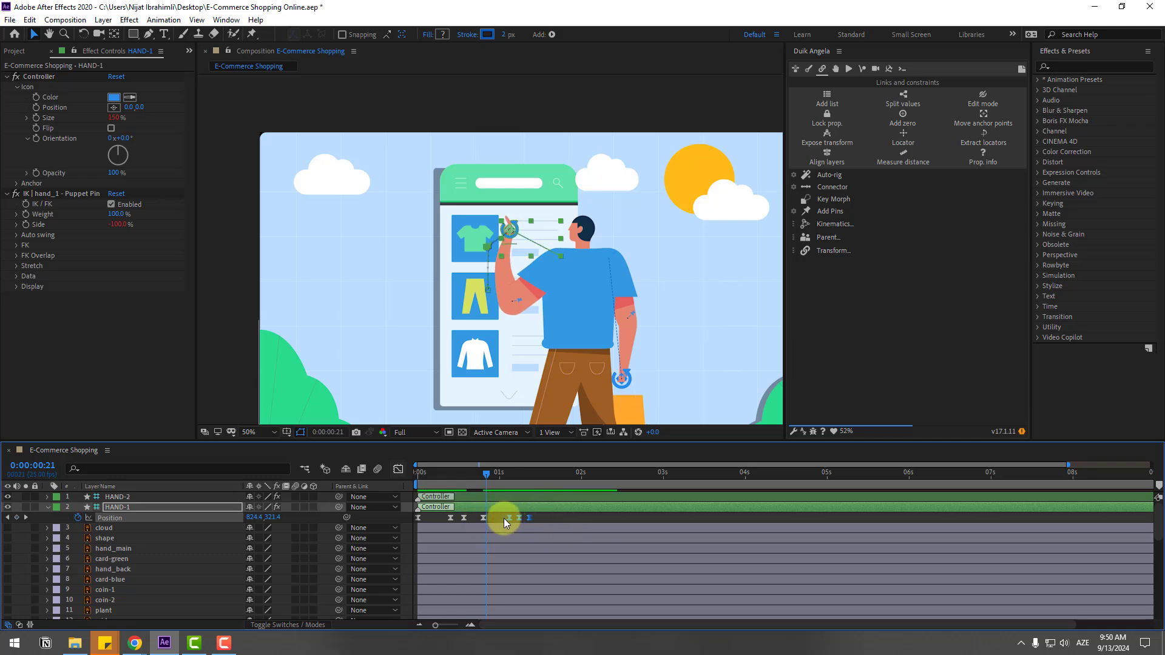
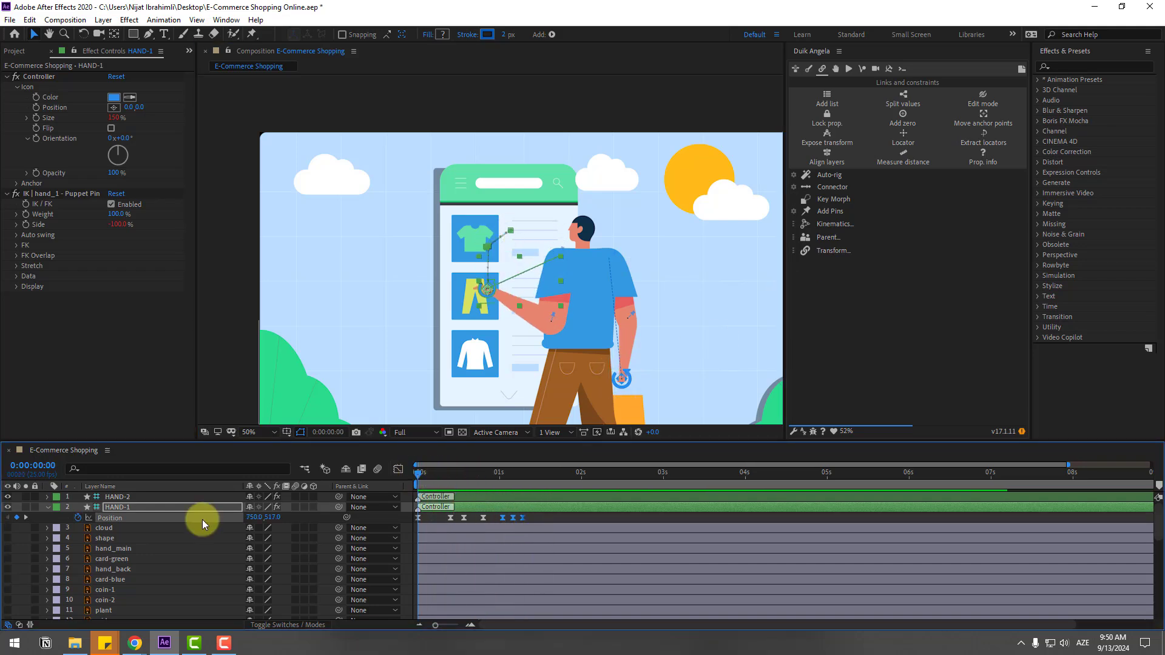
Keyframe the body layer's Rotation at 0° on frame 0 and 3° on frame 10, and hold 3° with a keyframe at frame 15
scroll(202, 519, "down", 3)
left_click(106, 579)
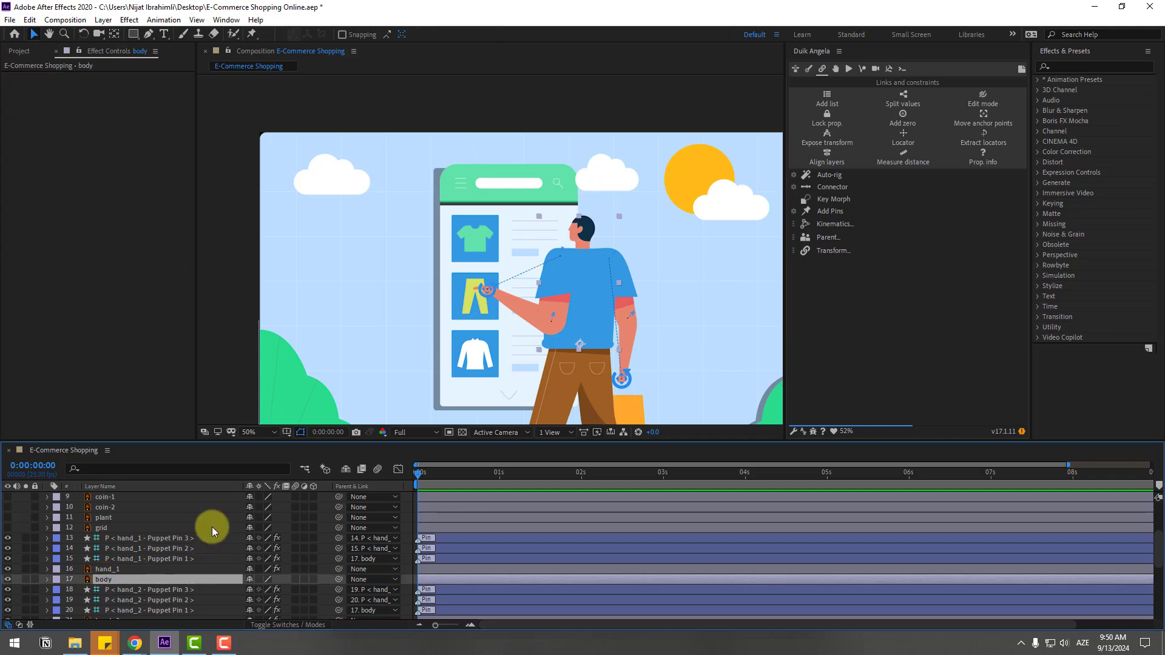
key("r")
scroll(228, 534, "down", 1)
left_click(78, 559)
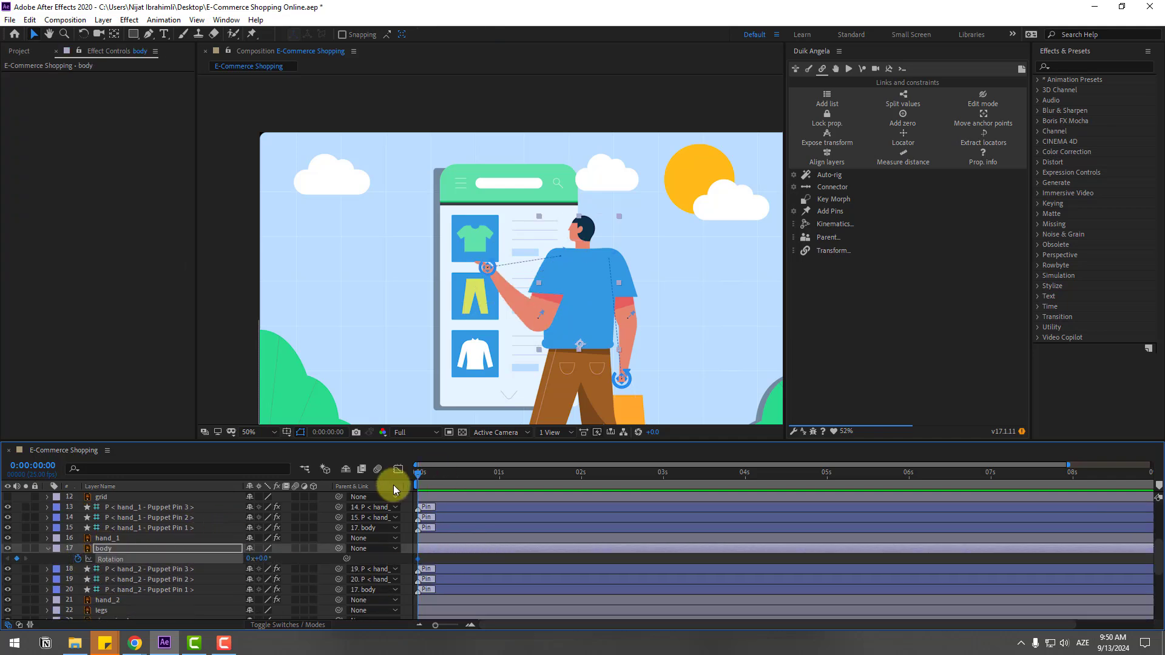
key("shift+Page_Down")
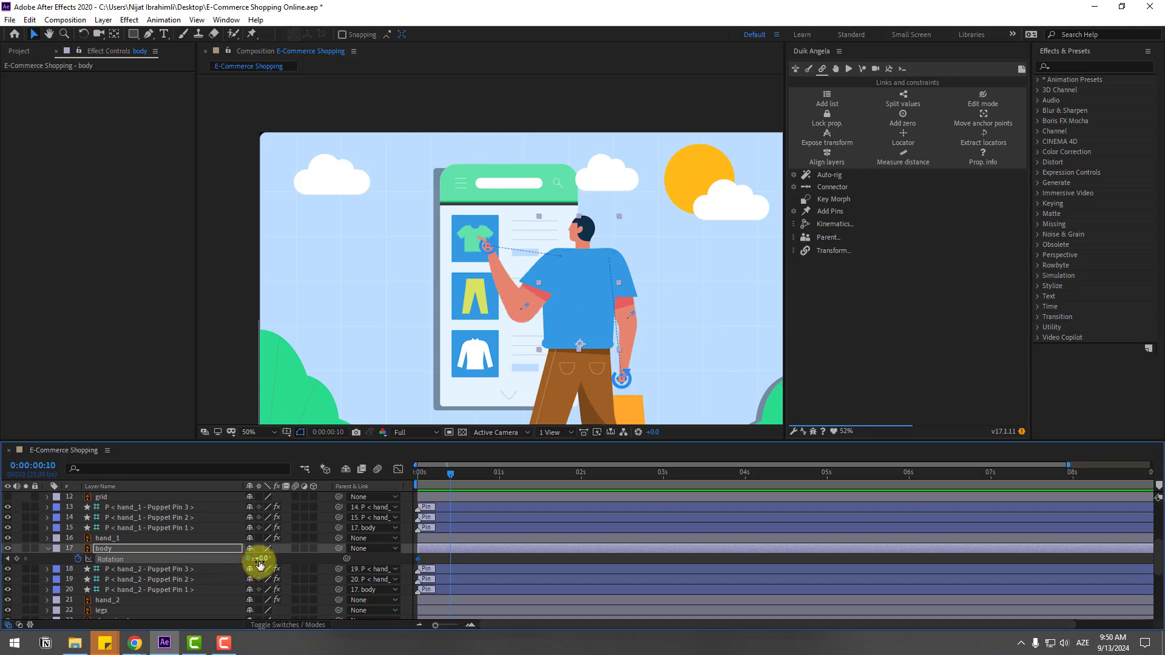
left_click_drag(260, 558, 258, 570)
left_click_drag(424, 487, 466, 471)
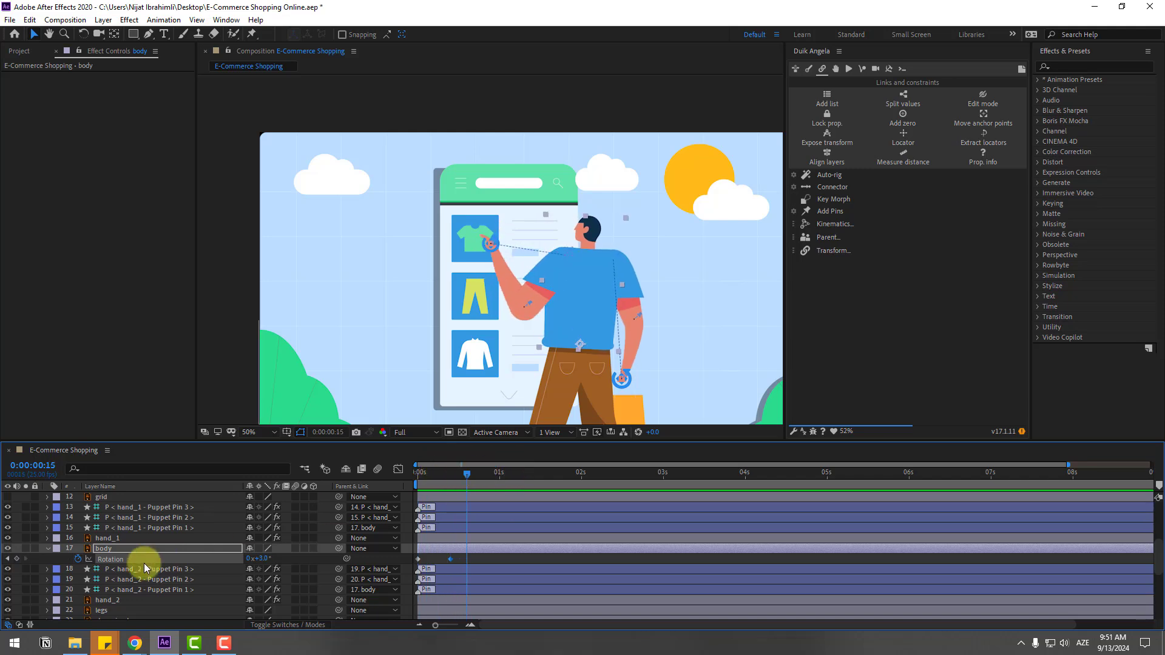
left_click(17, 559)
Add body Rotation keyframes of -3° at 0:00:01:00 and 0° at 0:00:01:09
key("shift+Page_Down")
left_click(265, 557)
type("-3")
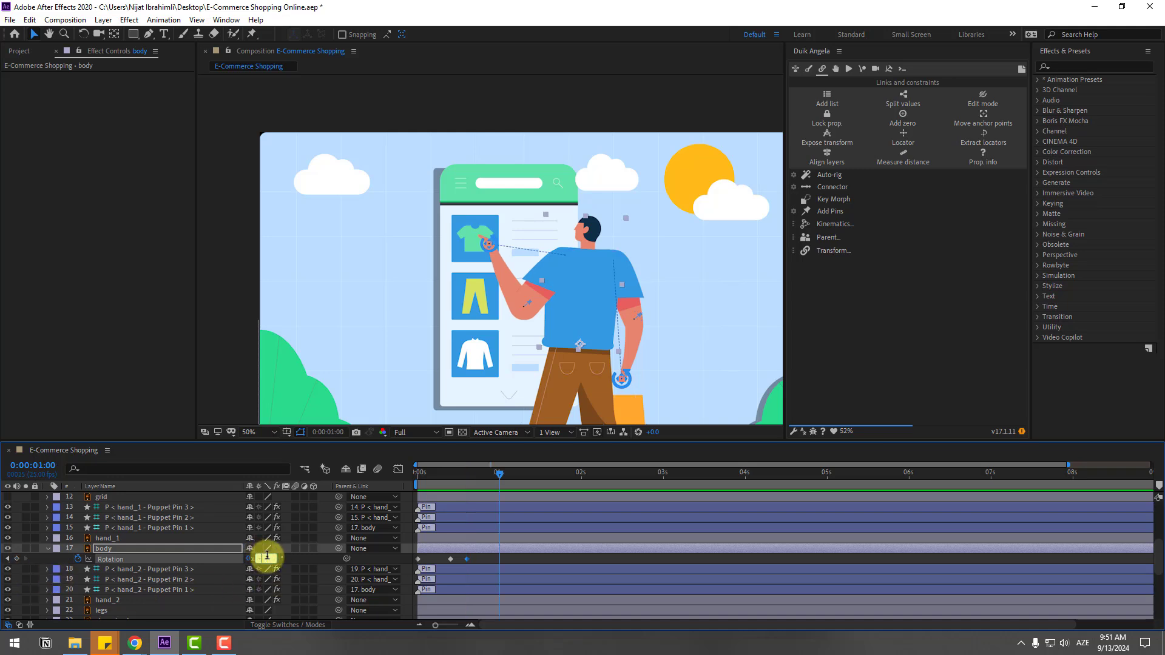
key("Return")
left_click_drag(462, 473, 529, 480)
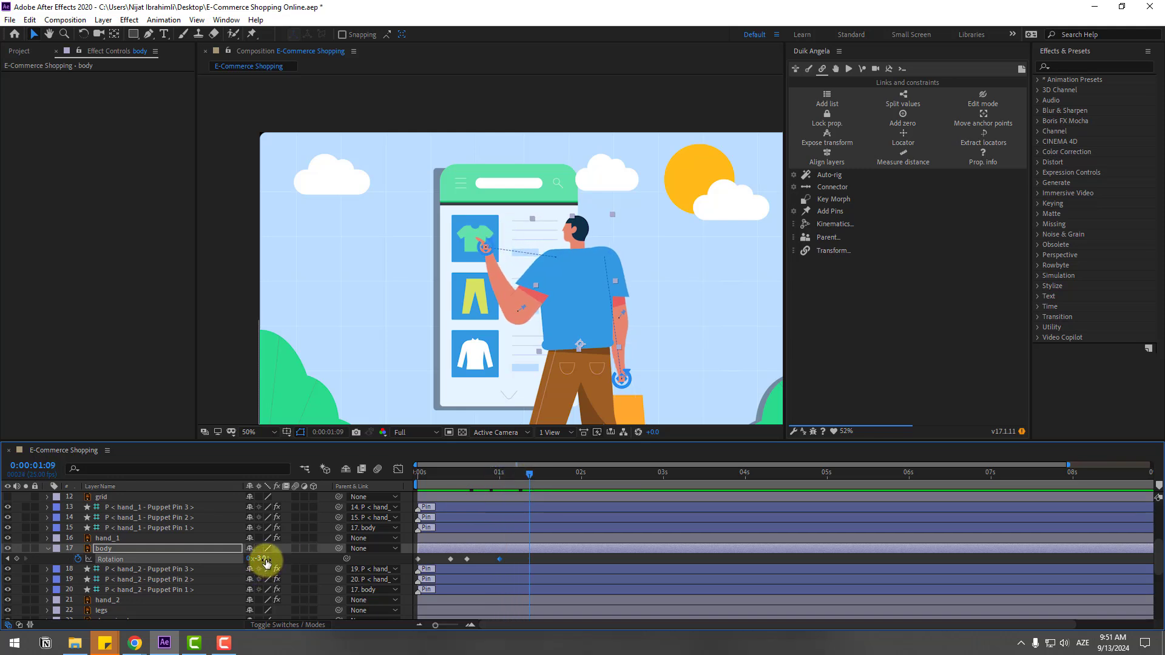
left_click(263, 559)
type("0")
key("Return")
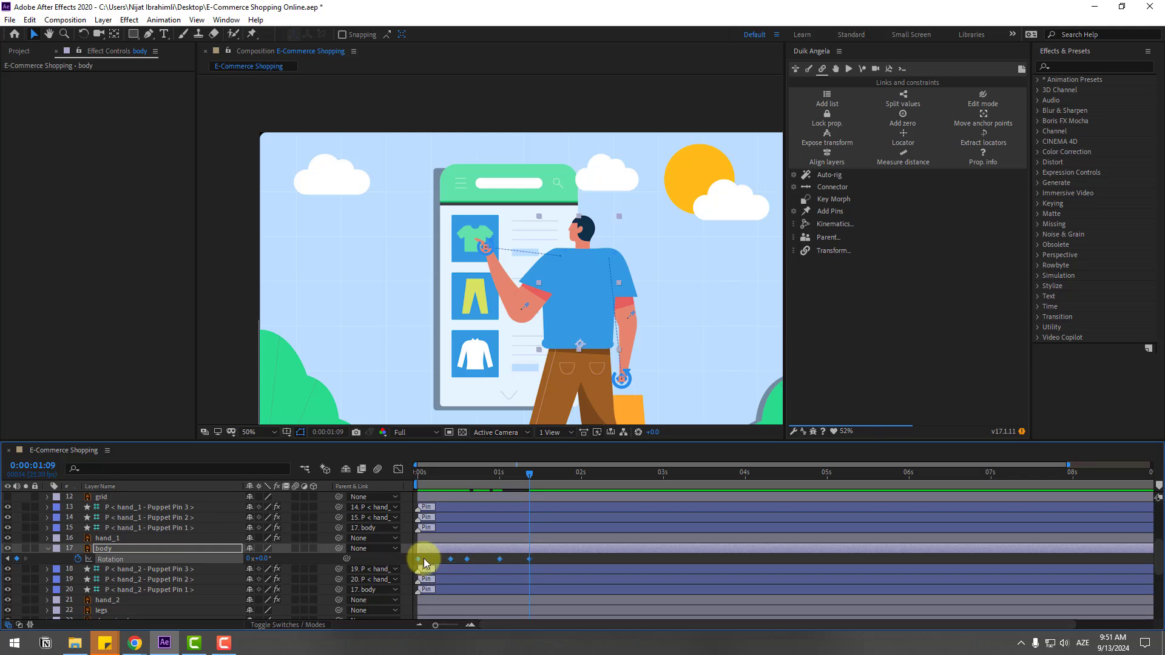
Apply Easy Ease to all of the body's Rotation keyframes and preview the sway
right_click(417, 558)
mouse_move(478, 550)
left_click(584, 483)
left_click(547, 558)
key("space")
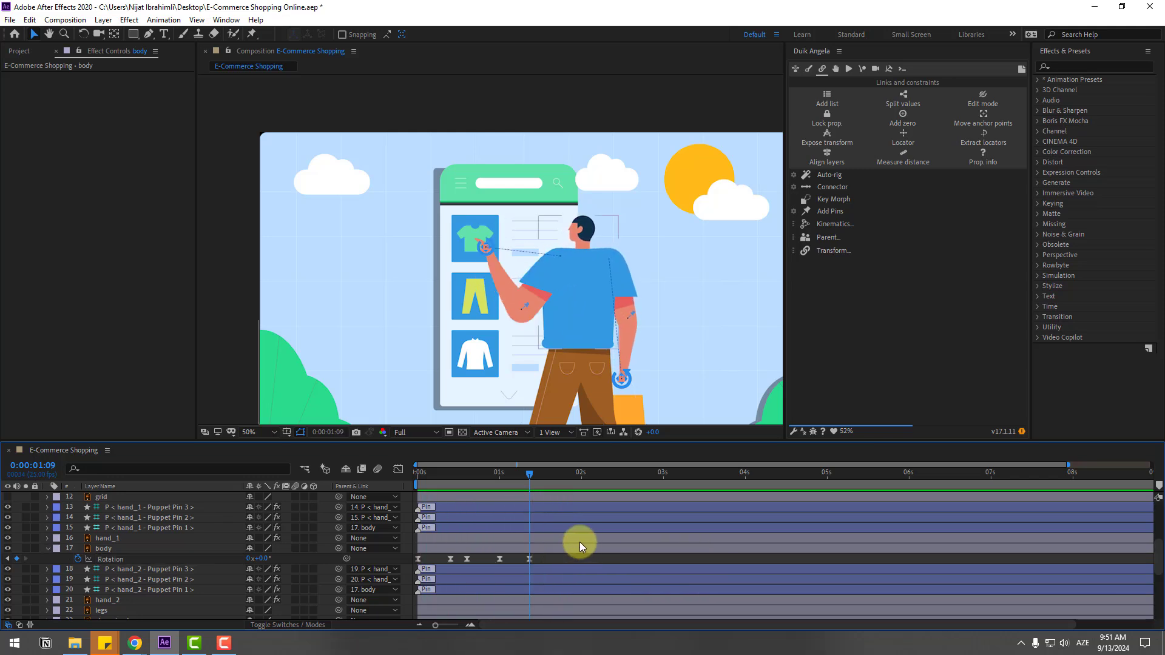
key("space")
left_click_drag(493, 472, 464, 473)
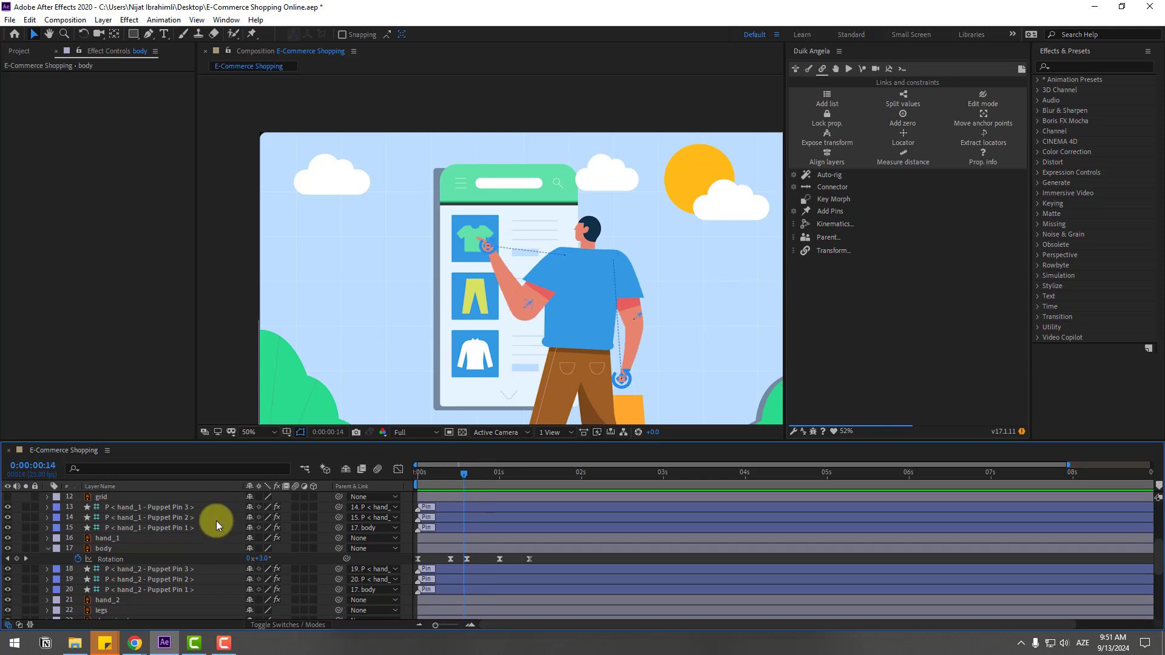
Keyframe the body's Position at frame 0, nudge it slightly down at about frame 5 and return it to the starting position at frame 10
key("Home")
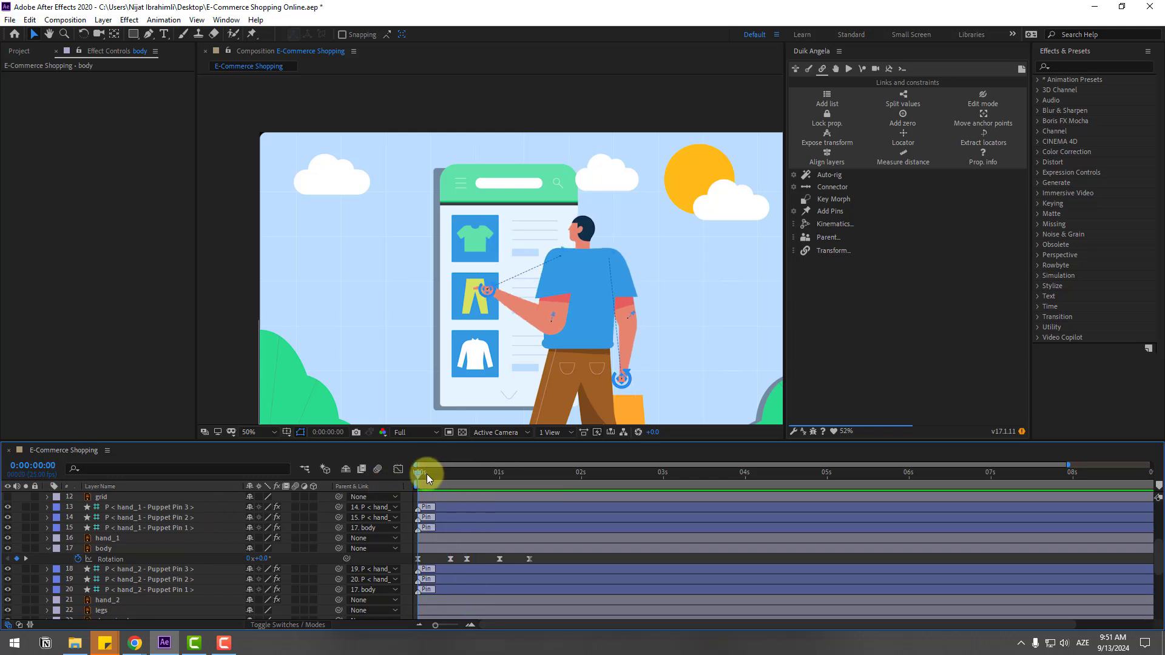
left_click(102, 548)
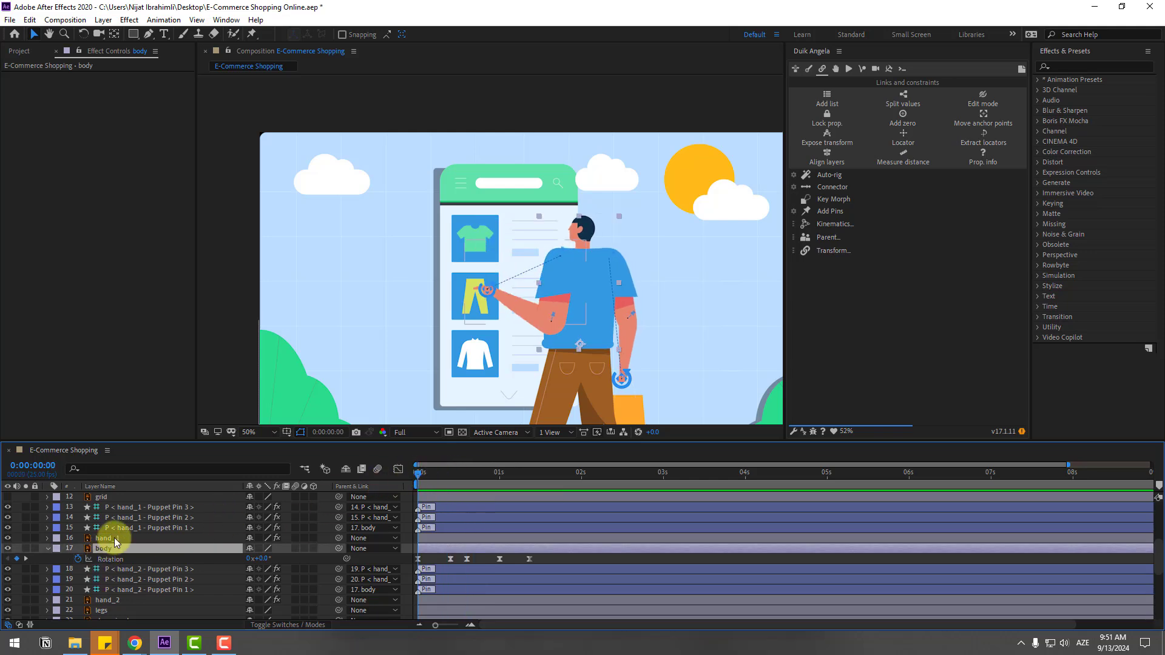
key("shift+p")
left_click(78, 559)
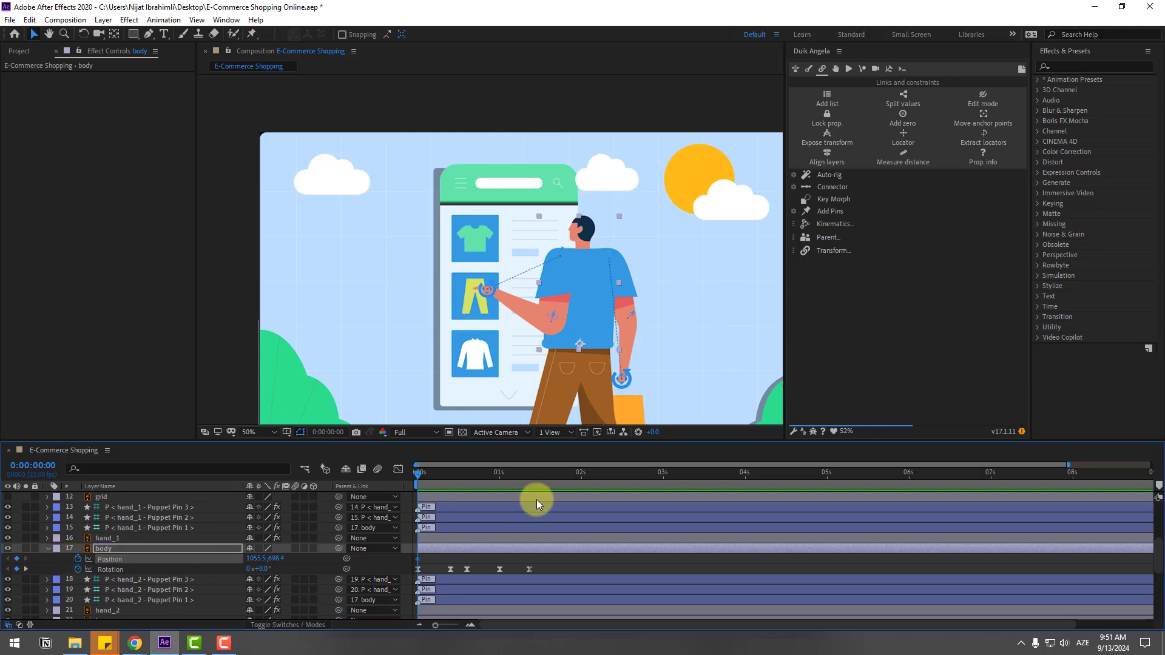
left_click_drag(423, 467, 450, 472)
key("Down")
key("Down")
key("Down")
key("Down")
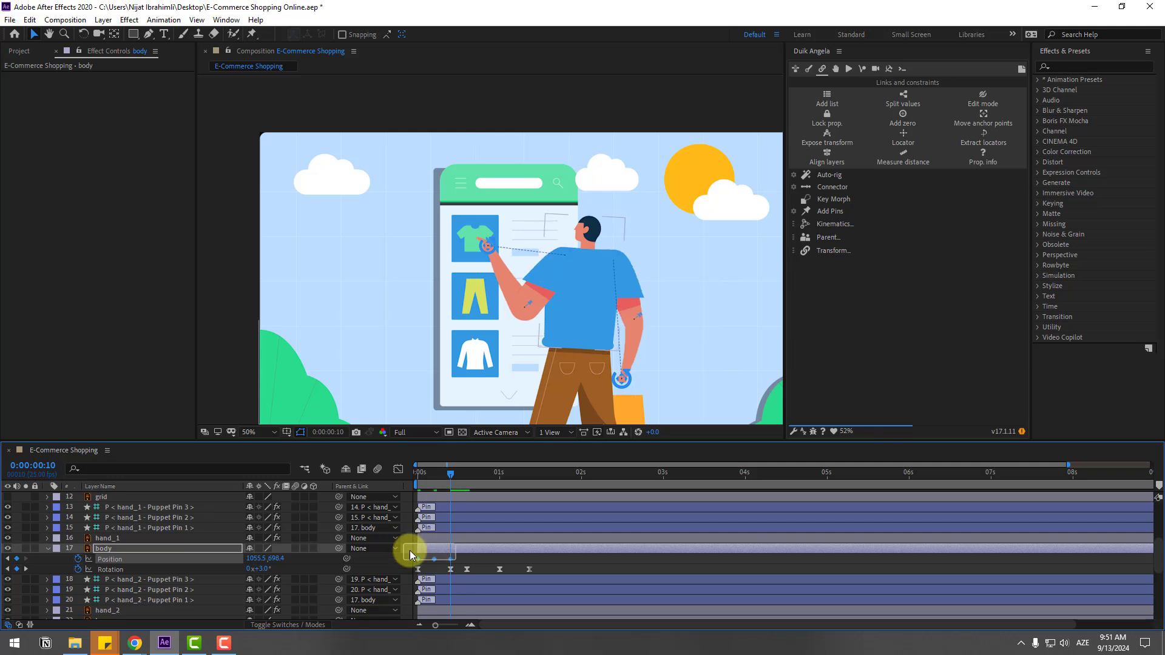
Easy-ease the three body Position keyframes, repeat them from frame 15 with slightly wider spacing and preview the motion
right_click(418, 559)
left_click(597, 470)
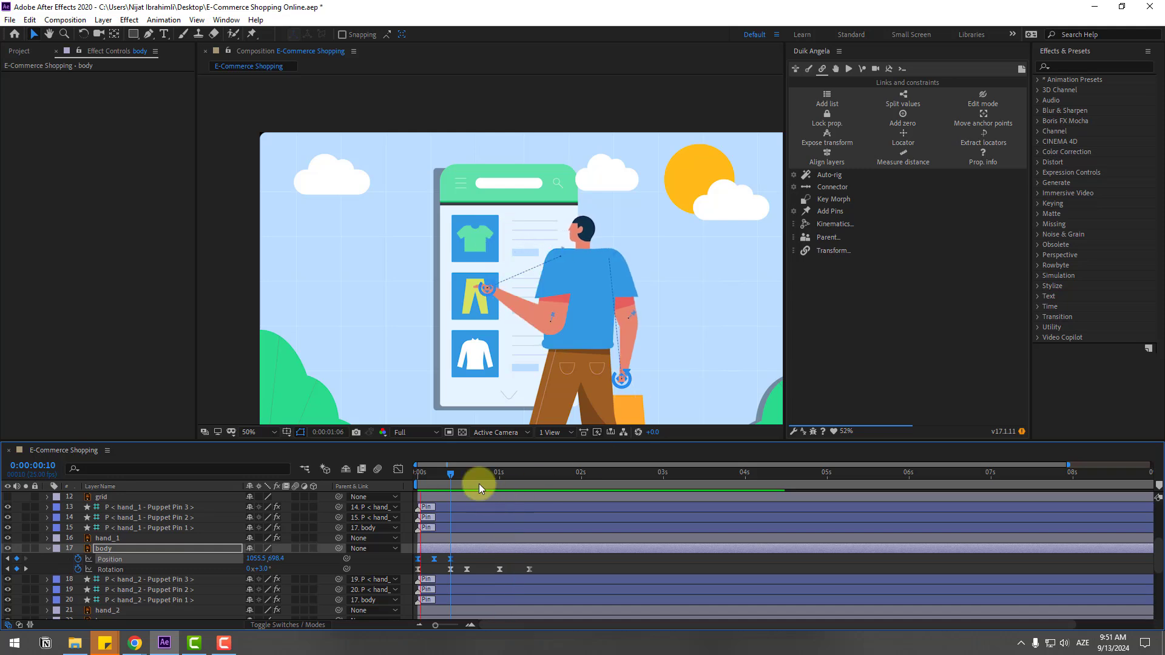
left_click_drag(479, 483, 468, 475)
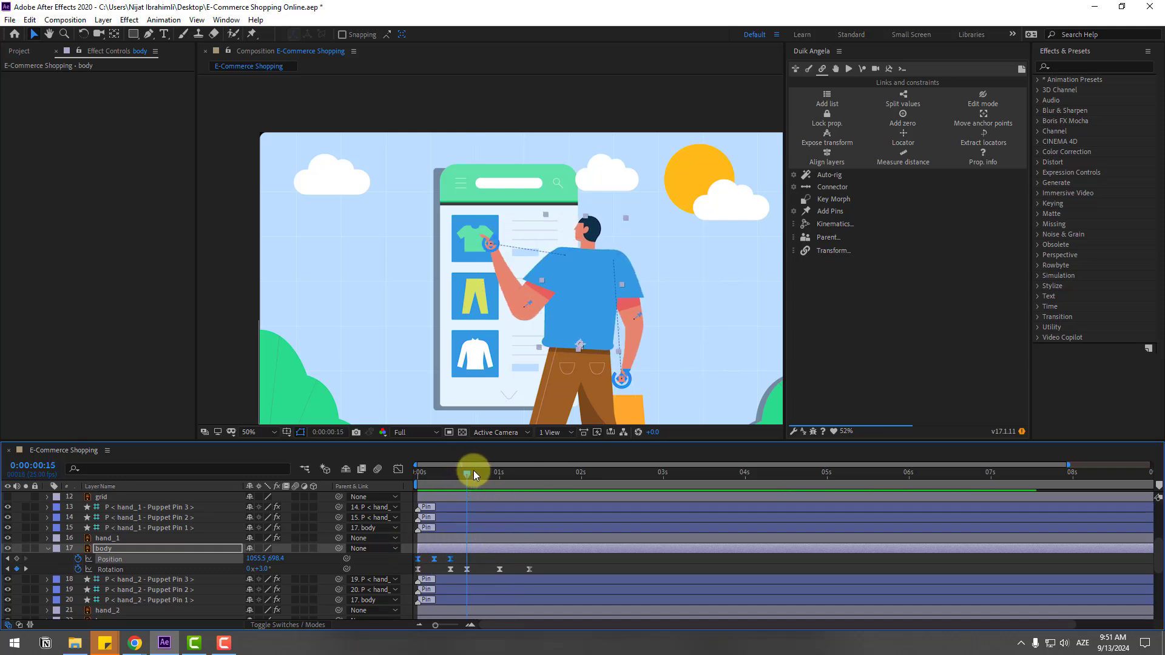
key("ctrl+v")
key("space")
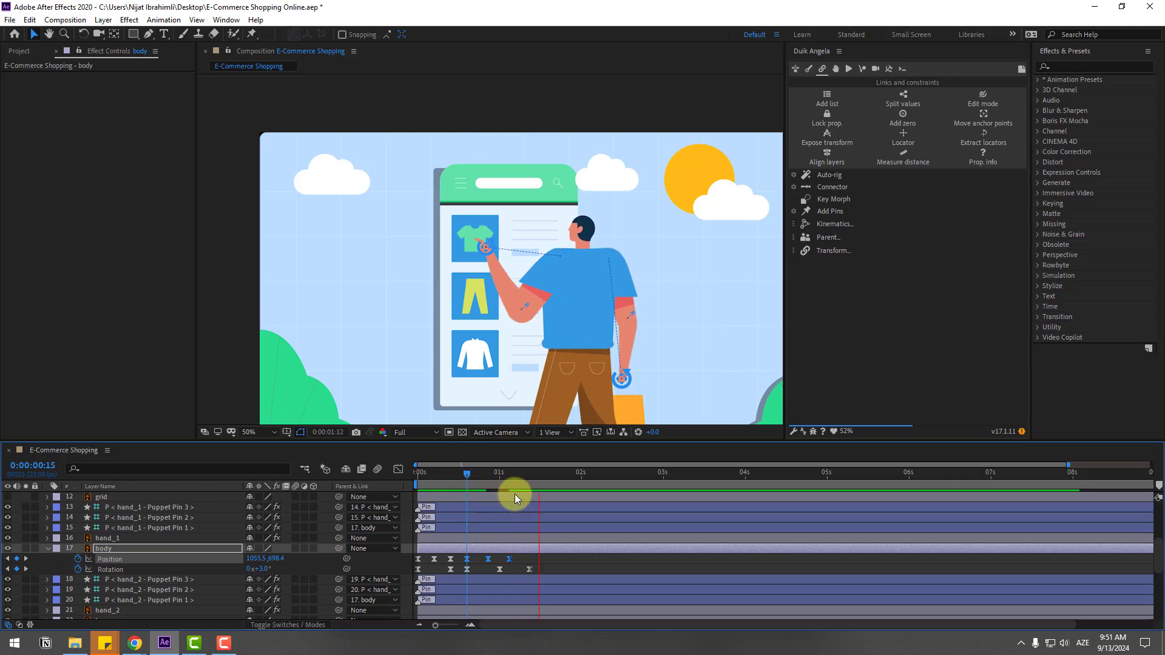
Isolate the body layer to examine it up close, show all layers again and play back the animation
left_click_drag(465, 472, 344, 482)
left_click(70, 549)
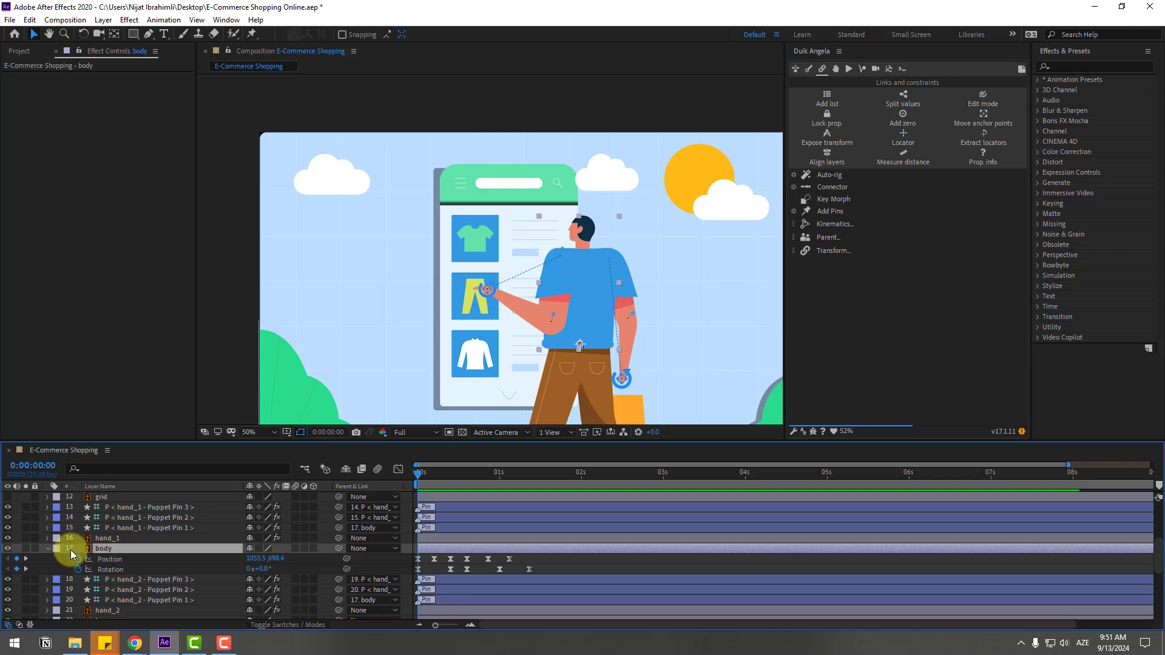
left_click(26, 547)
scroll(637, 349, "up", 2)
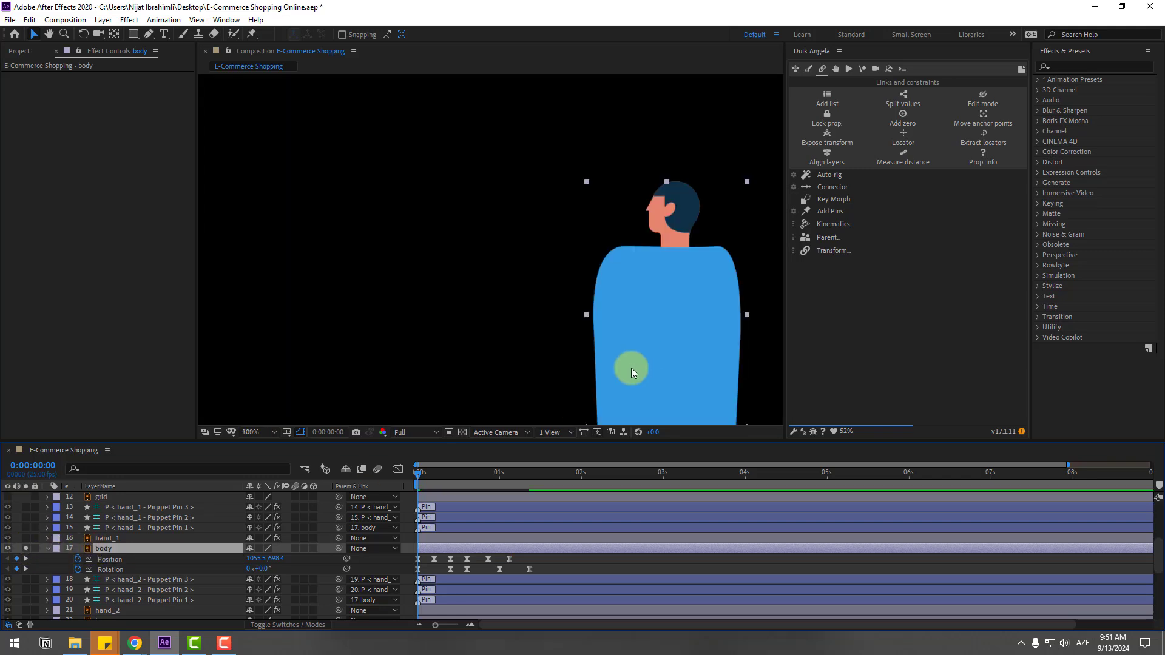
left_click_drag(631, 368, 494, 324)
key("v")
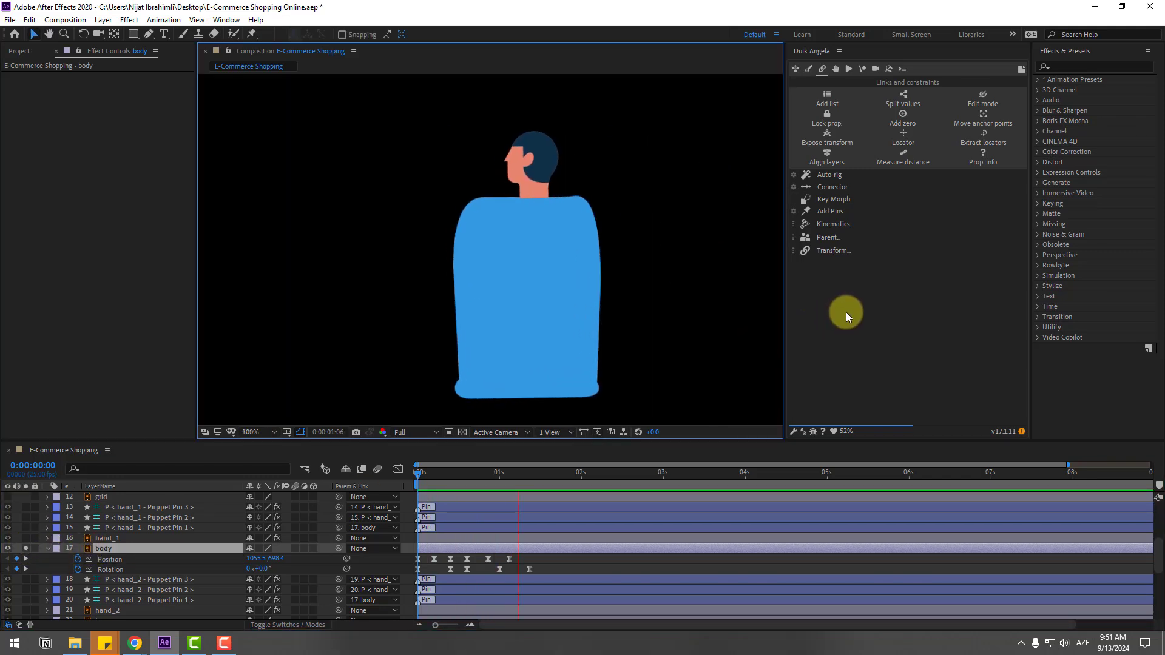
left_click(26, 548)
key("space")
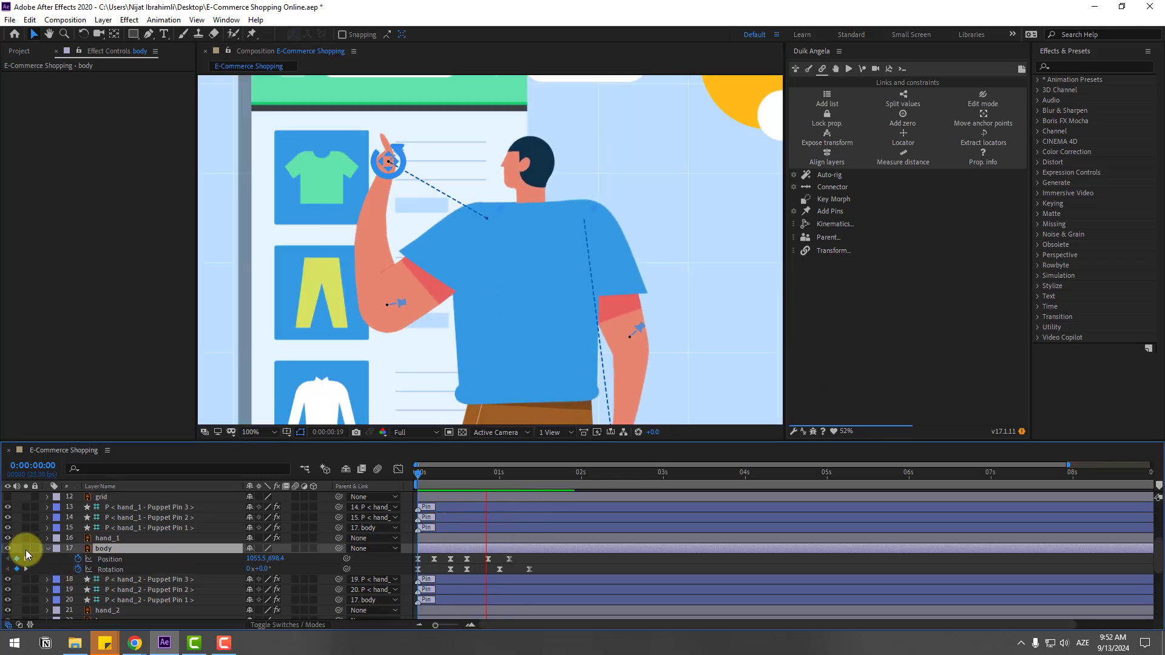
scroll(555, 308, "down", 4)
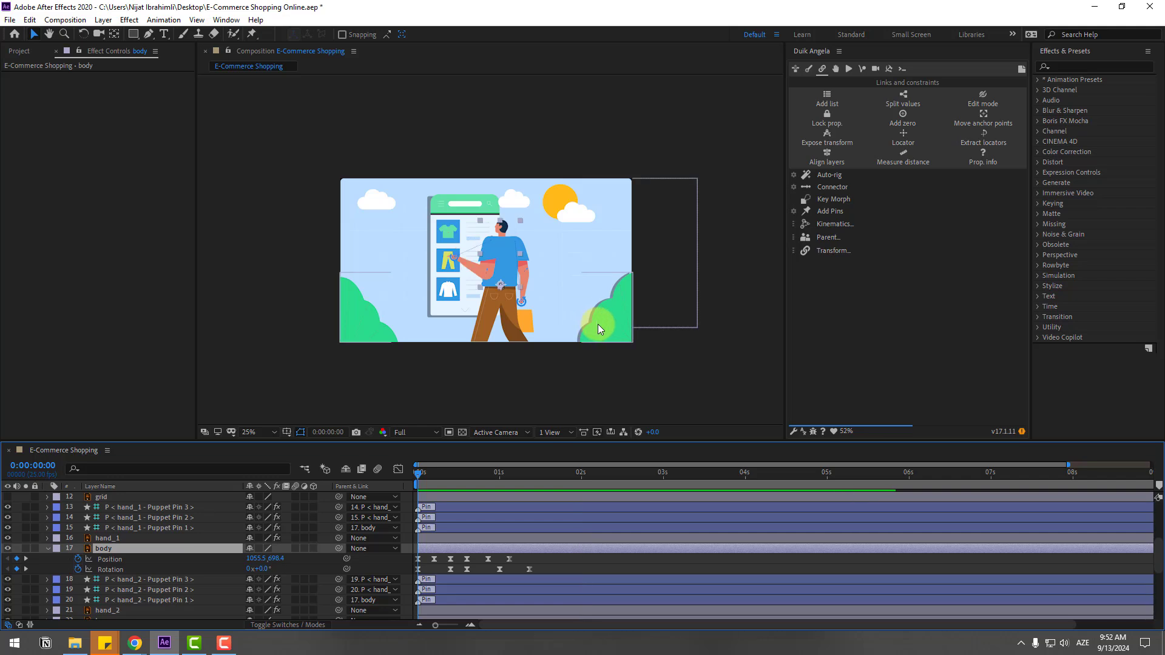
scroll(612, 322, "up", 2)
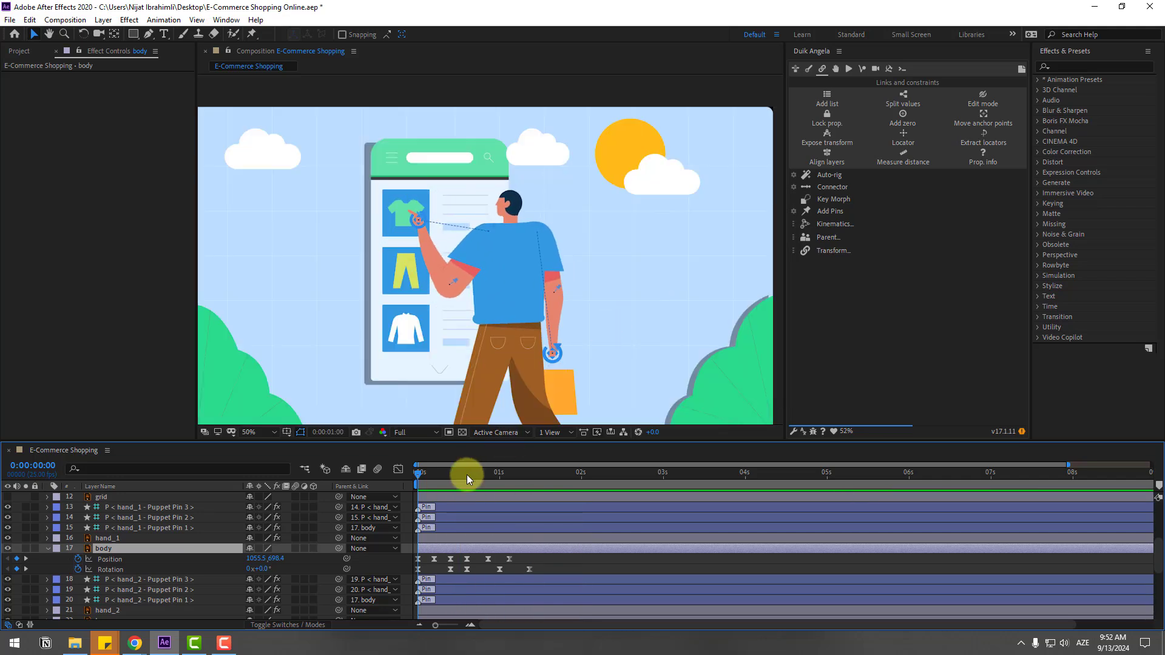
Isolate the shopping bag layer, move its anchor point to the top centre of the handle and show all layers again
left_click(567, 397)
scroll(133, 552, "down", 3)
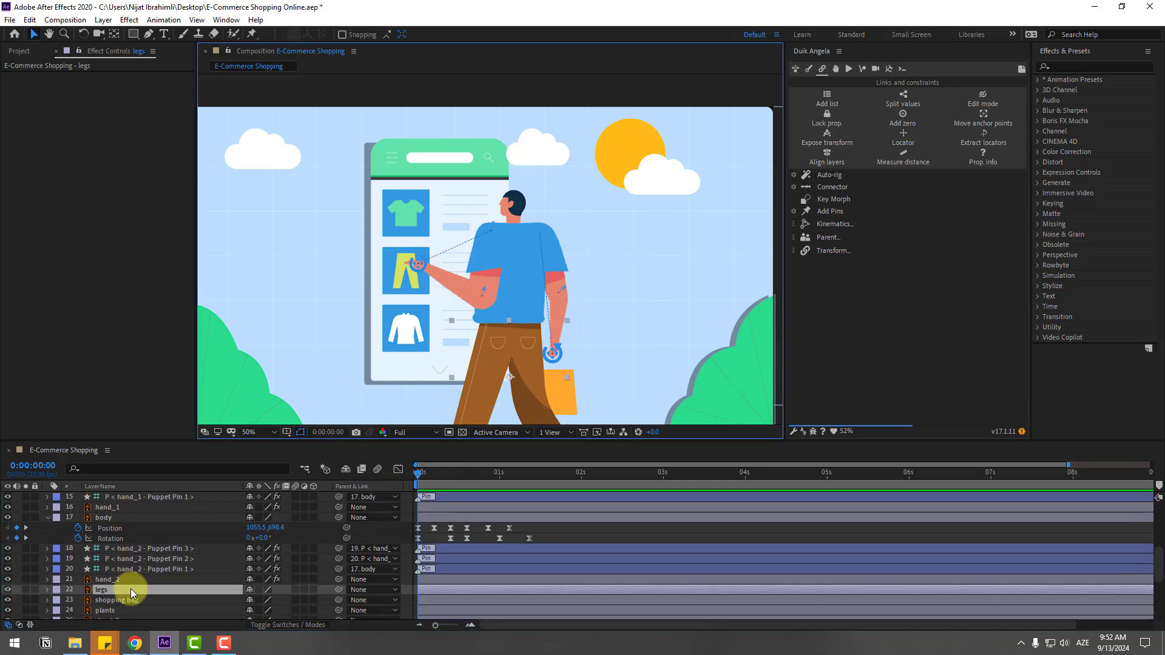
left_click(116, 600)
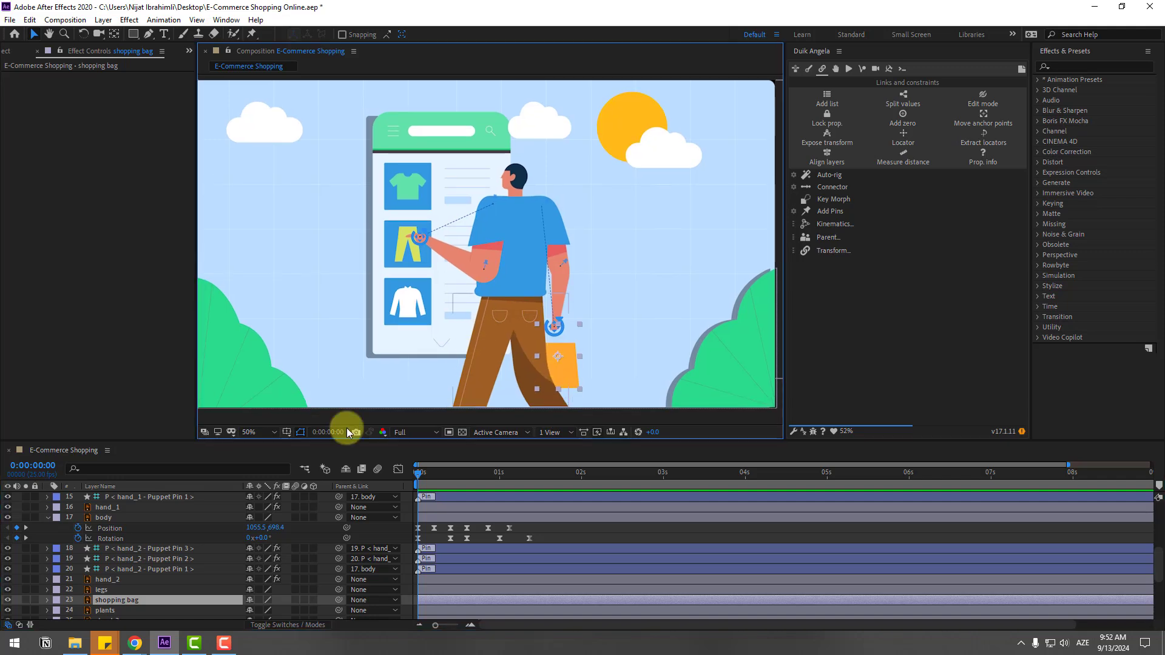
left_click(24, 600)
scroll(519, 362, "up", 2)
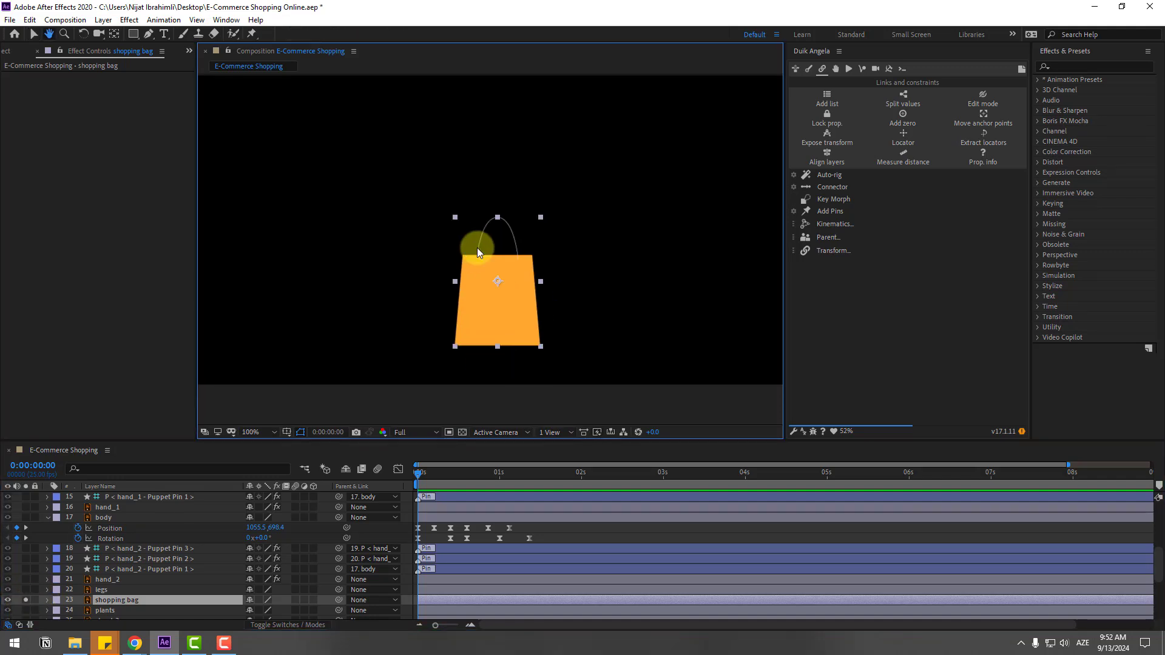
key("y")
left_click_drag(503, 285, 498, 218)
left_click(26, 40)
left_click(31, 36)
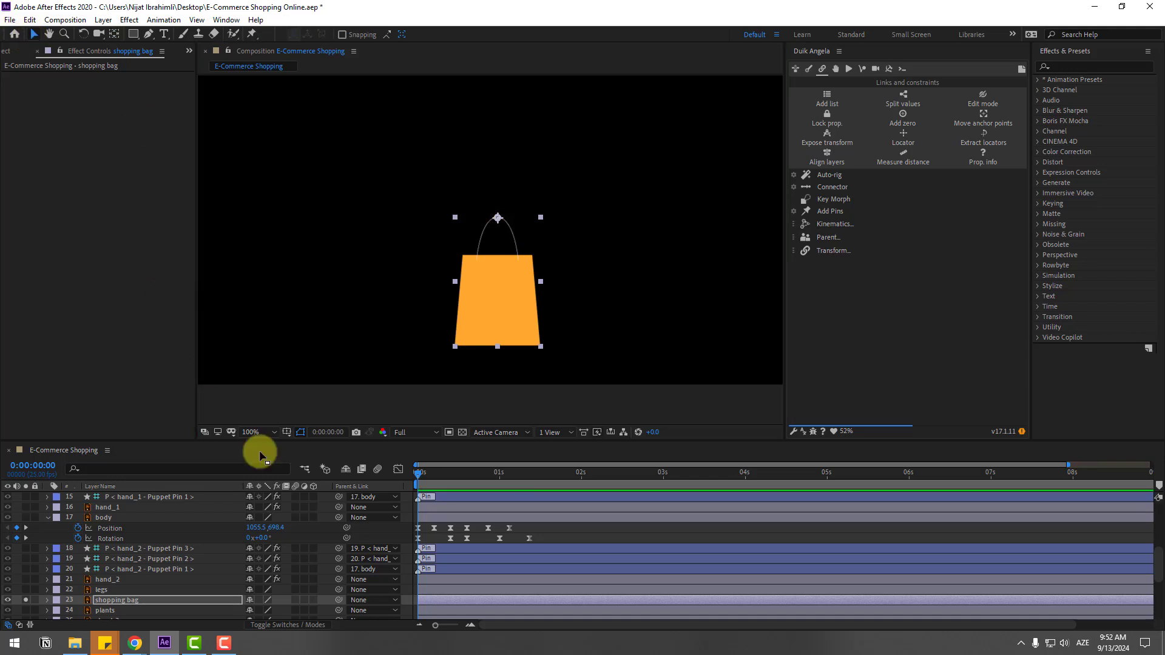
left_click(25, 600)
Parent the shopping bag layer to the HAND-2 controller
left_click(302, 603)
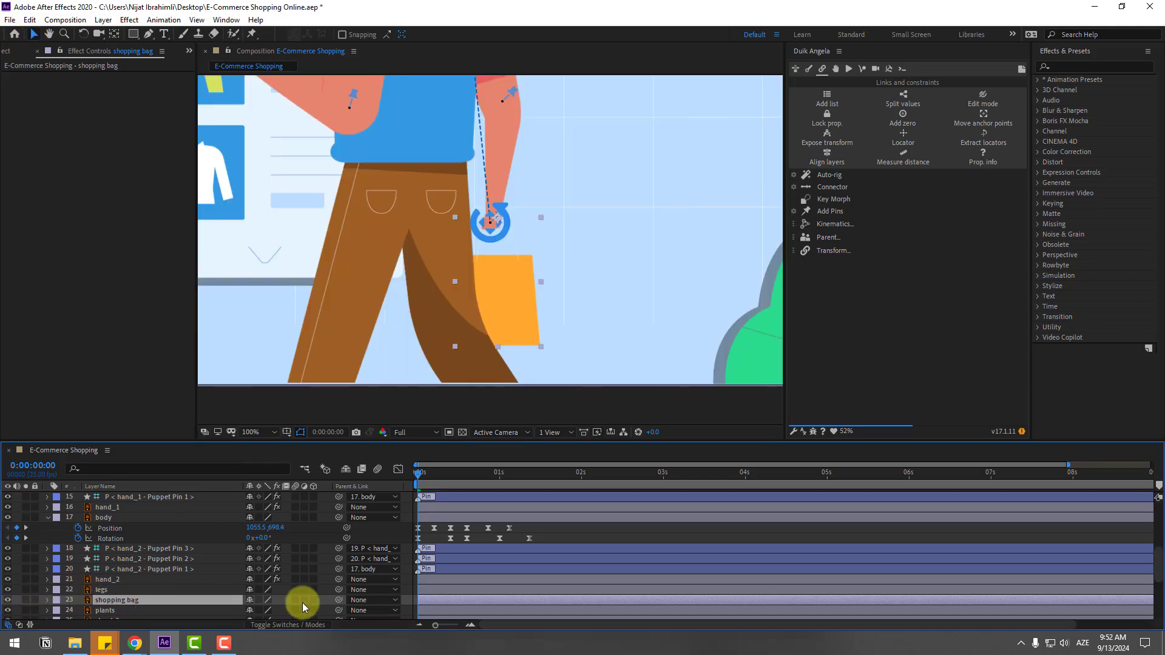
left_click_drag(339, 601, 114, 497)
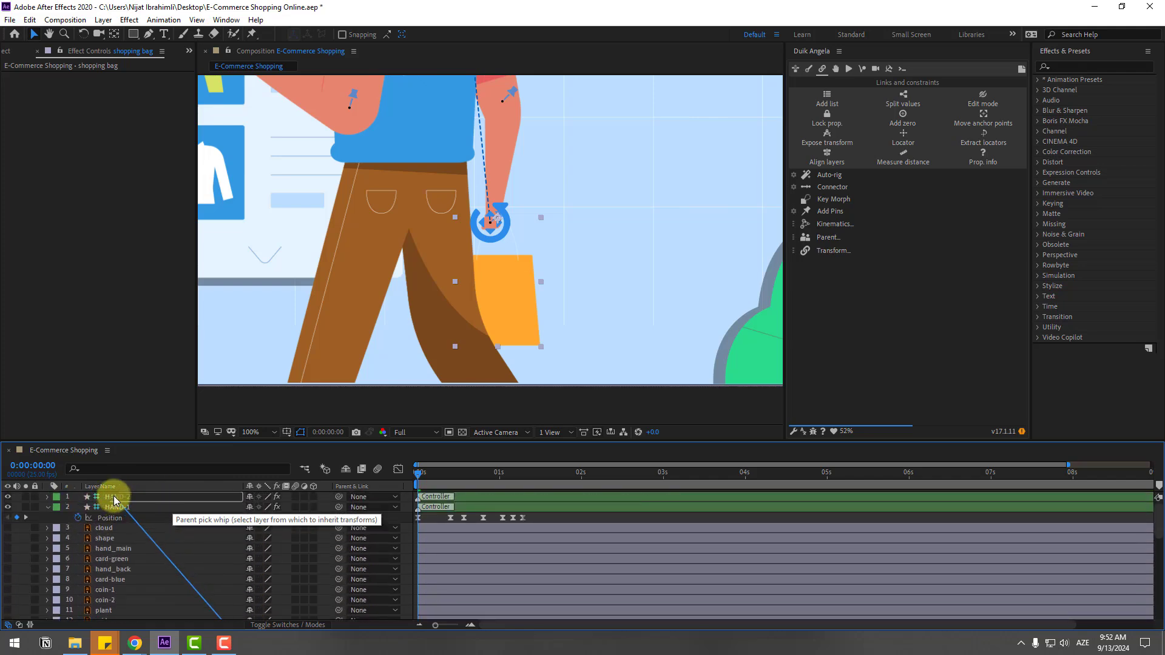
left_click_drag(114, 497, 114, 497)
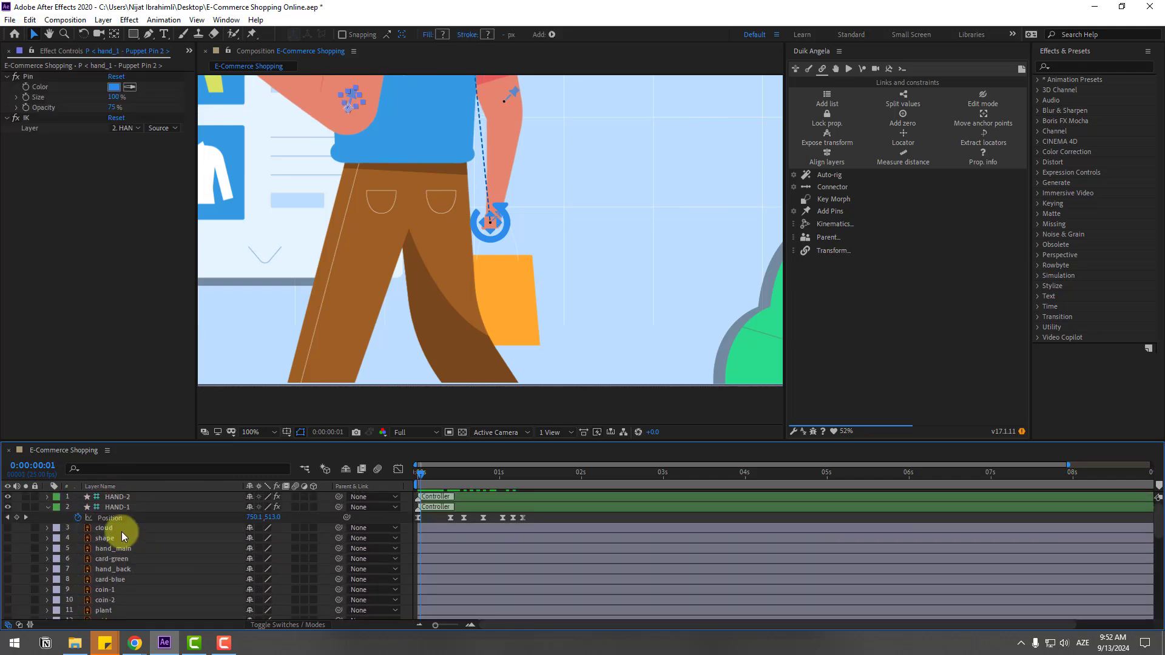
Test whether the bag follows by moving the HAND-2 controller slightly outward, and undo the move
left_click(117, 496)
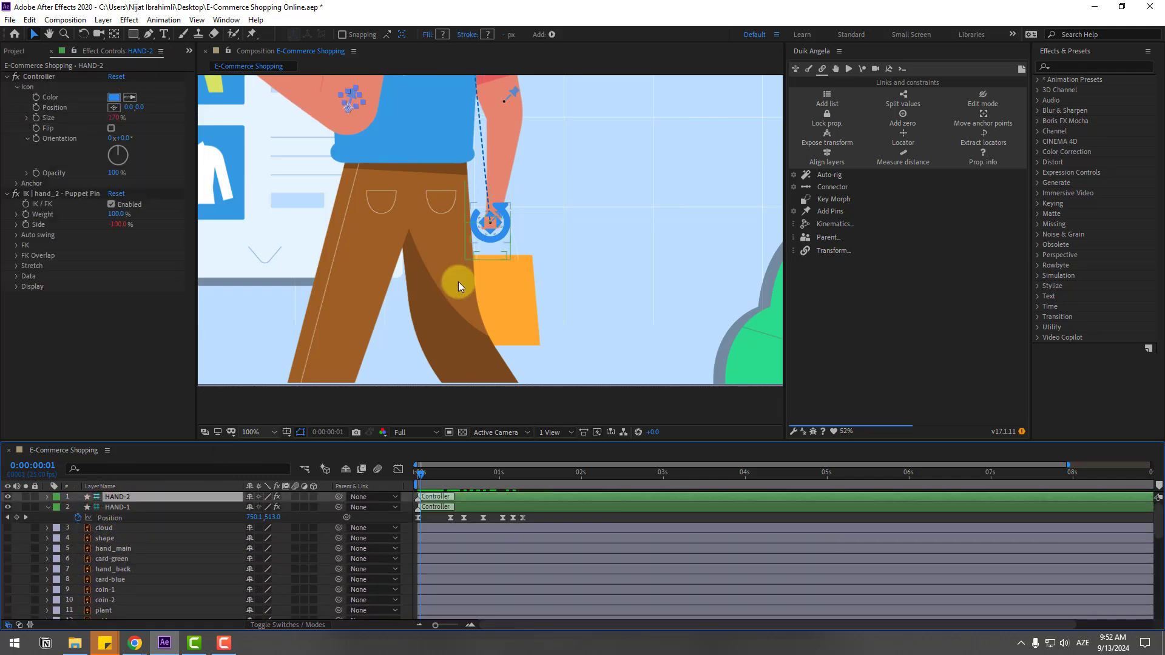
left_click(504, 240)
mouse_move(503, 240)
left_mouse_down()
mouse_move(525, 235)
mouse_move(520, 226)
mouse_move(523, 236)
left_mouse_up()
left_click(603, 276)
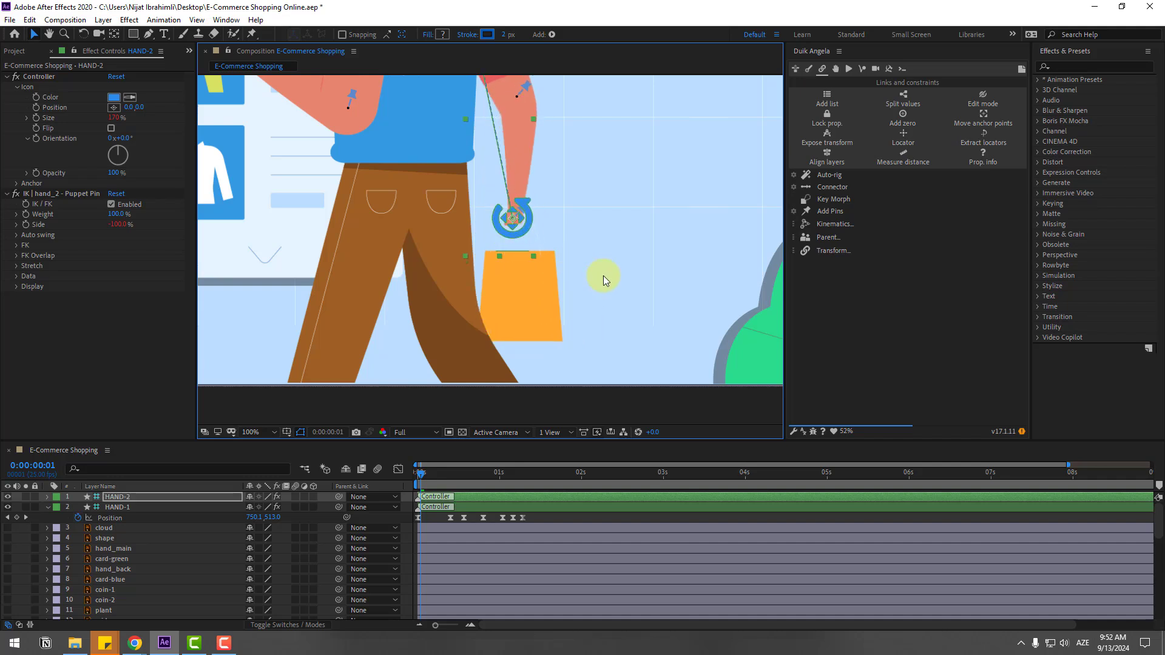
key("ctrl+z")
Keyframe HAND-2's Position at frame 0 and at frame 10 with the X value set to 1228, and preview it
scroll(563, 236, "down", 1)
left_click_drag(427, 477, 402, 476)
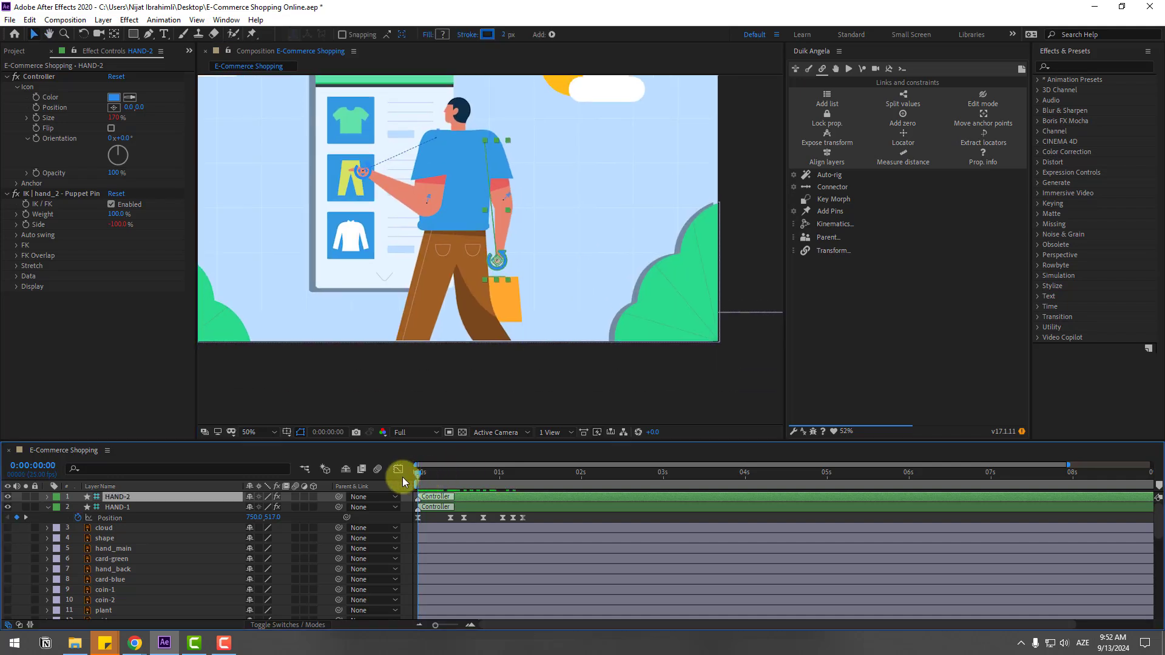
key("p")
left_click(78, 508)
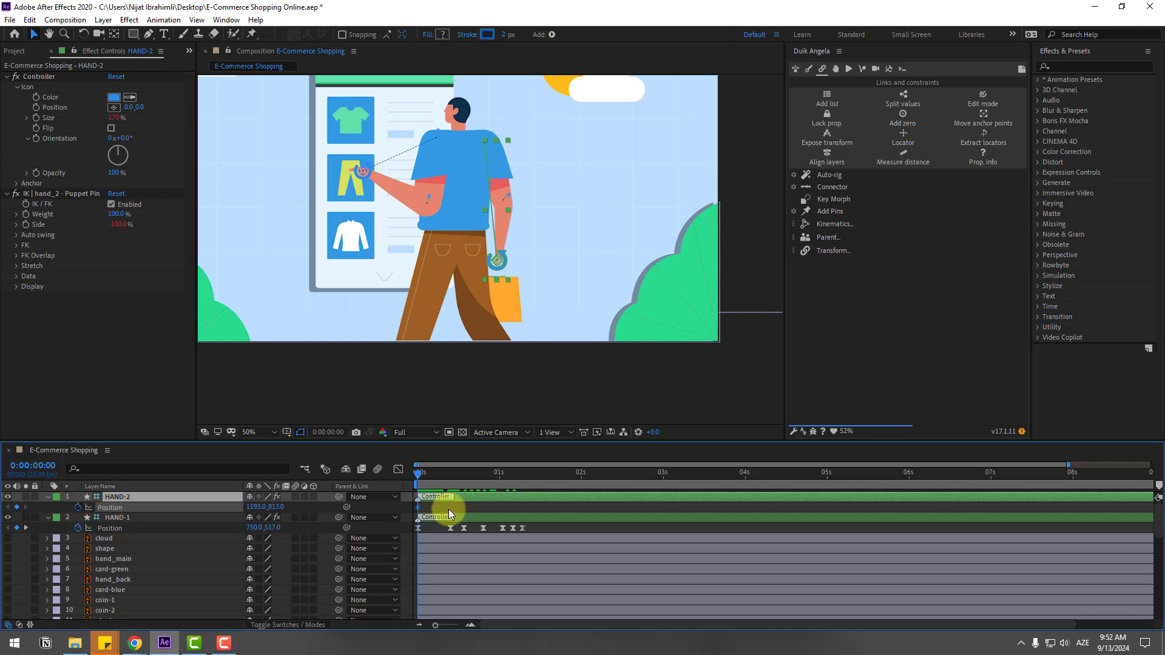
left_click_drag(425, 473, 449, 478)
left_click_drag(255, 507, 278, 508)
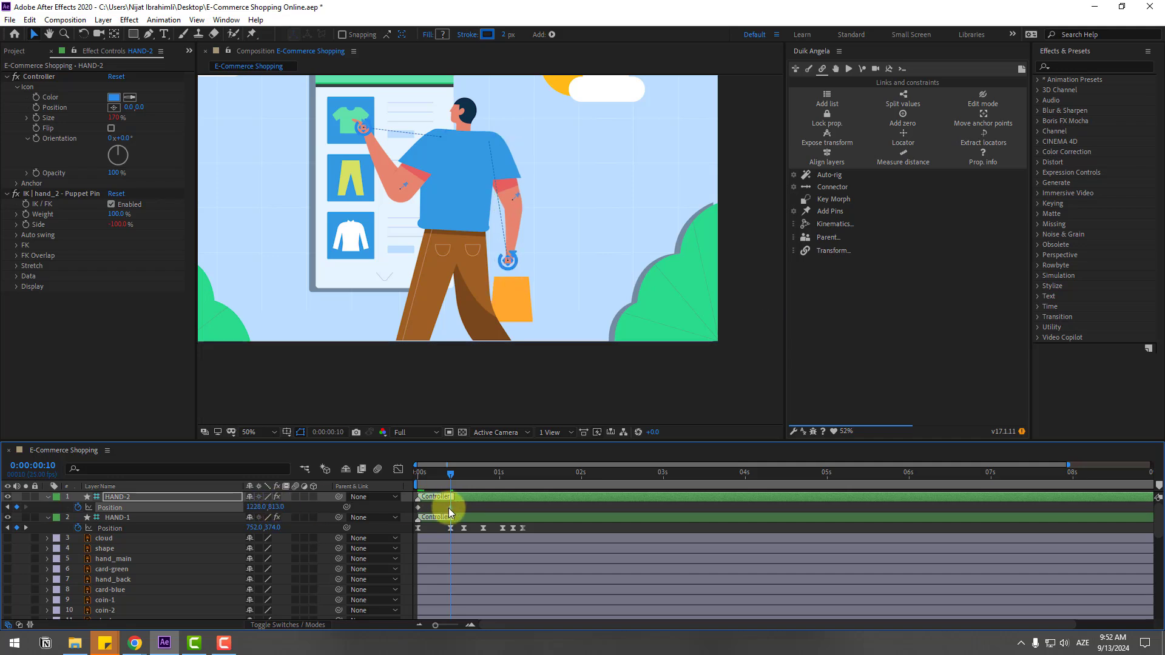
key("space")
Apply Easy Ease to HAND-2's Position keyframes
left_click_drag(464, 503, 434, 477)
right_click(418, 507)
mouse_move(437, 494)
left_click(592, 465)
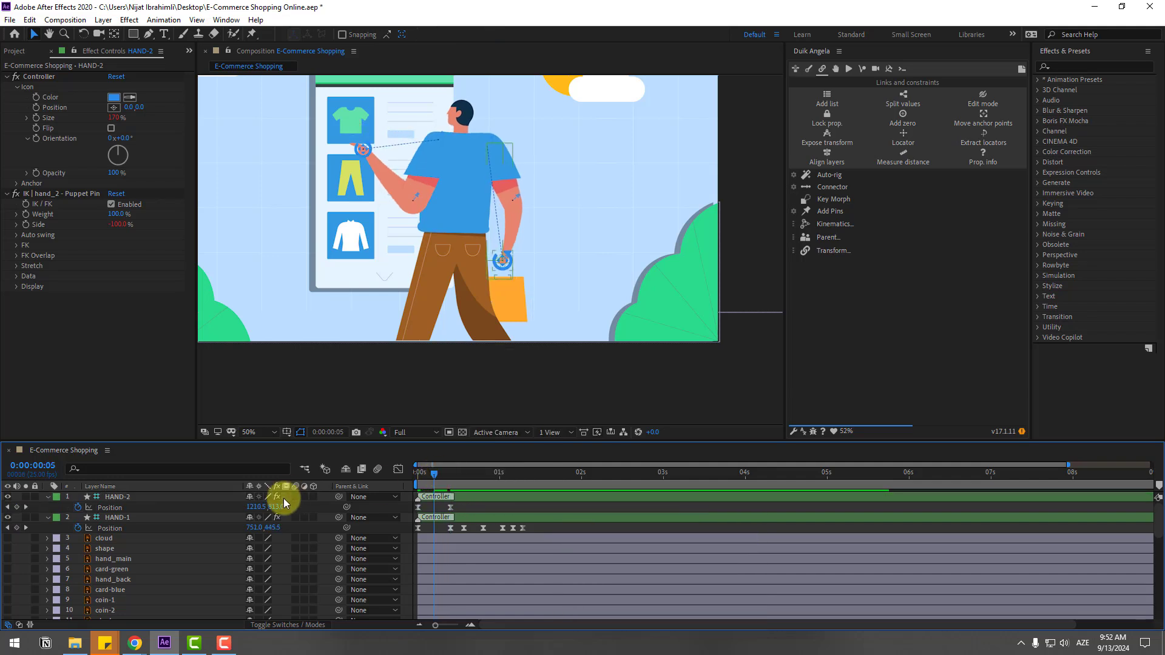
Retime HAND-2's second Position keyframe earlier, continue the alternating keyframes to frame 20 at 1228, 813, and preview the swing
left_click_drag(275, 506, 285, 501)
left_click_drag(432, 473, 509, 478)
key("space")
Keyframe HAND-2's Position at 0:00:01:03 with values 1193, 797 and preview it
left_click(17, 506)
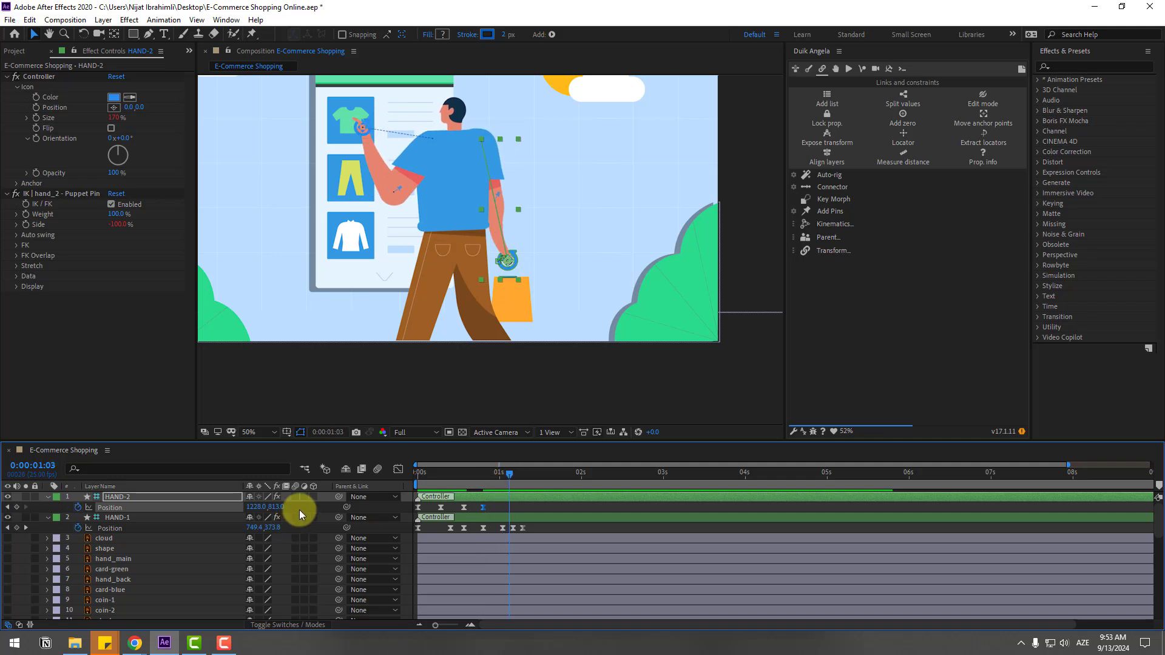
left_click(249, 508)
mouse_move(249, 509)
left_mouse_down()
mouse_move(214, 503)
mouse_move(269, 506)
left_mouse_up()
key("space")
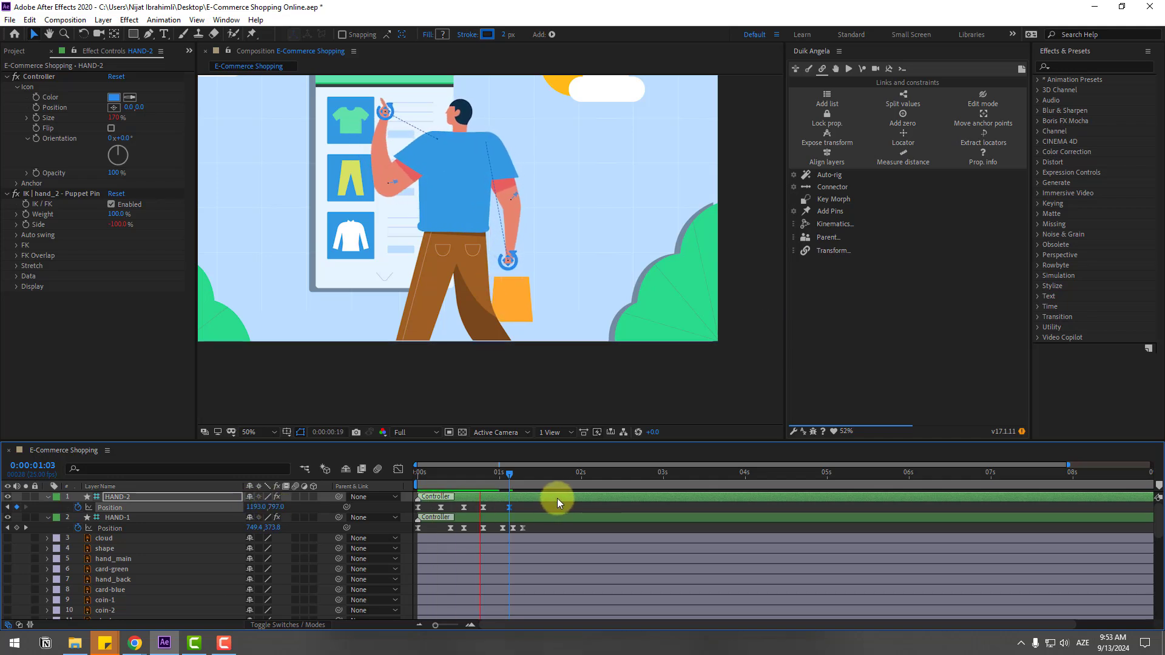
Keyframe HAND-2's Position at 0:00:01:12 with values 1217, 807 and check the whole composition in a preview
left_click_drag(515, 476, 540, 475)
left_click_drag(261, 507, 318, 503)
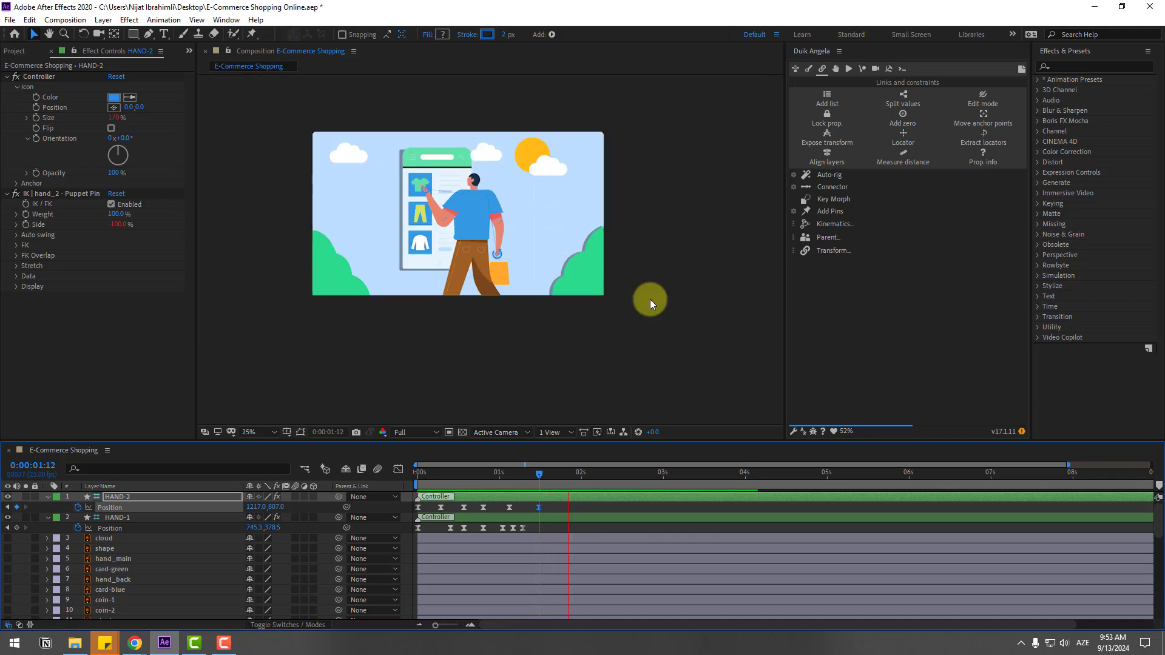
scroll(650, 300, "down", 2)
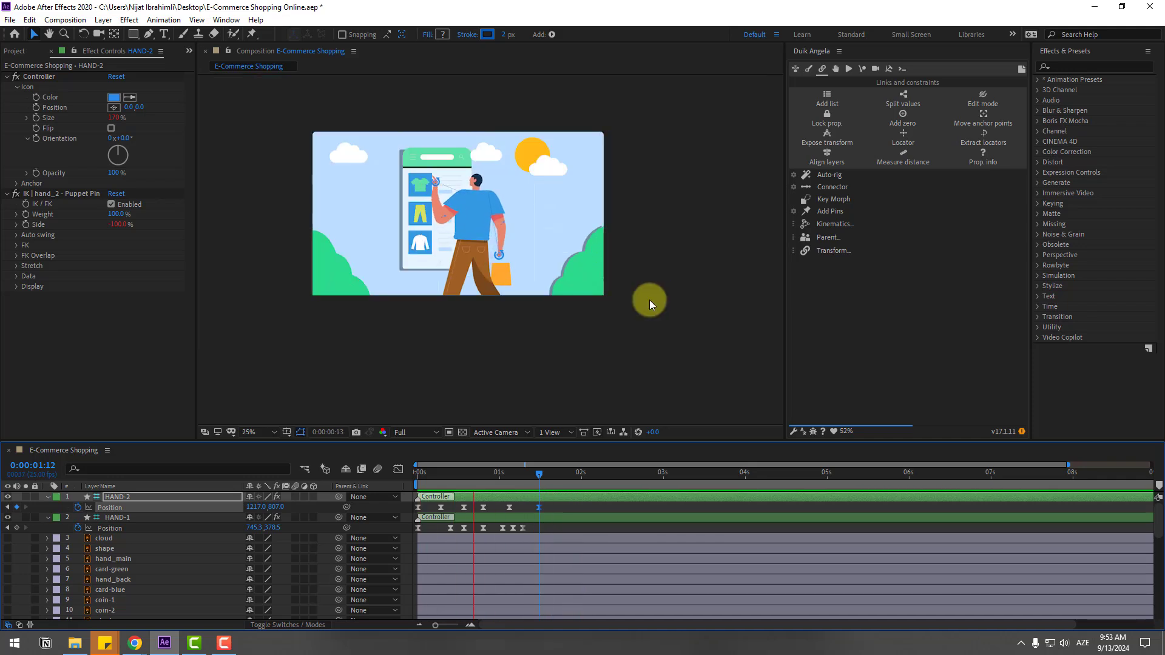
Select the three cloud layers and set starting Position keyframes for them at frame 0
left_click_drag(539, 473, 416, 488)
left_click(554, 512)
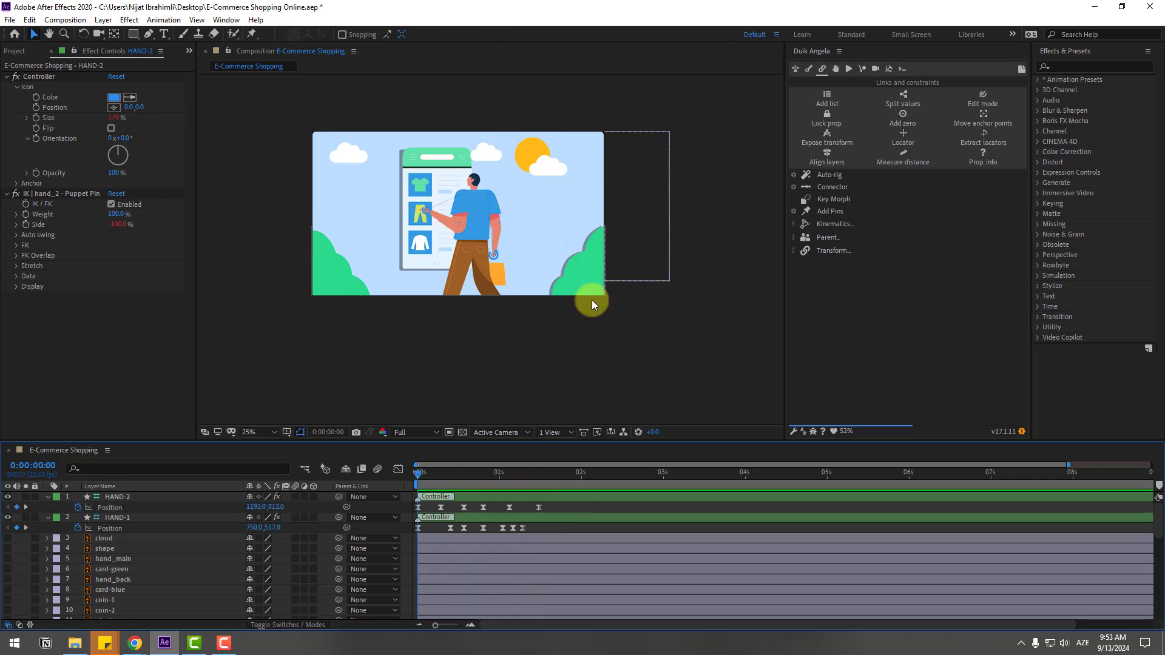
left_click(551, 172)
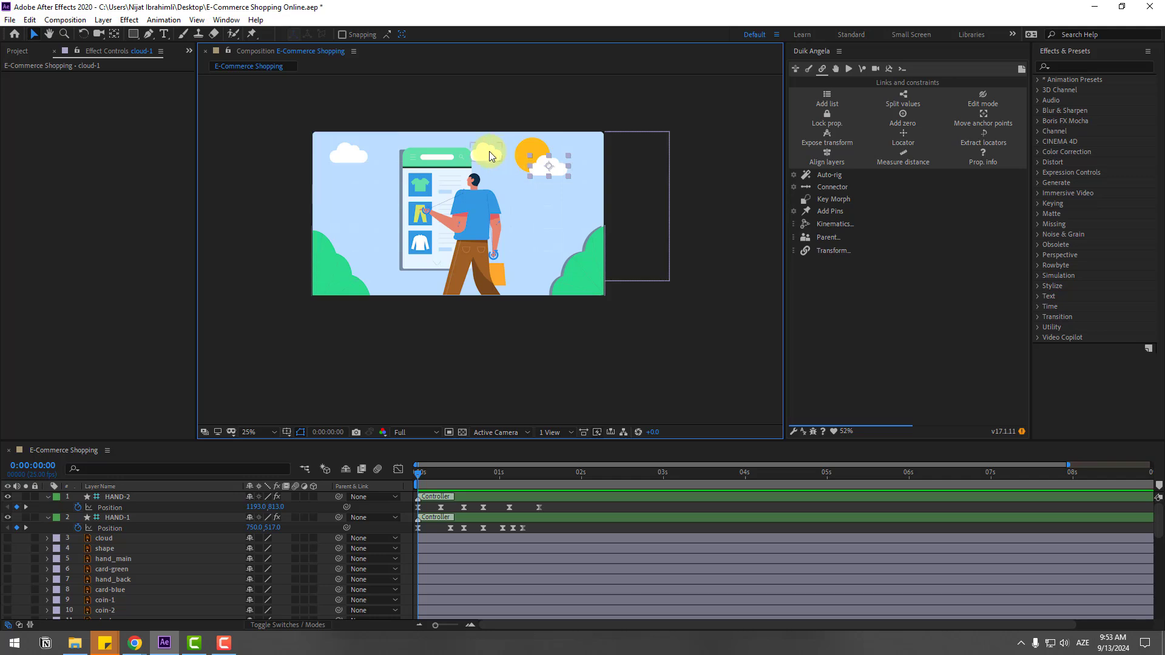
scroll(173, 527, "down", 6)
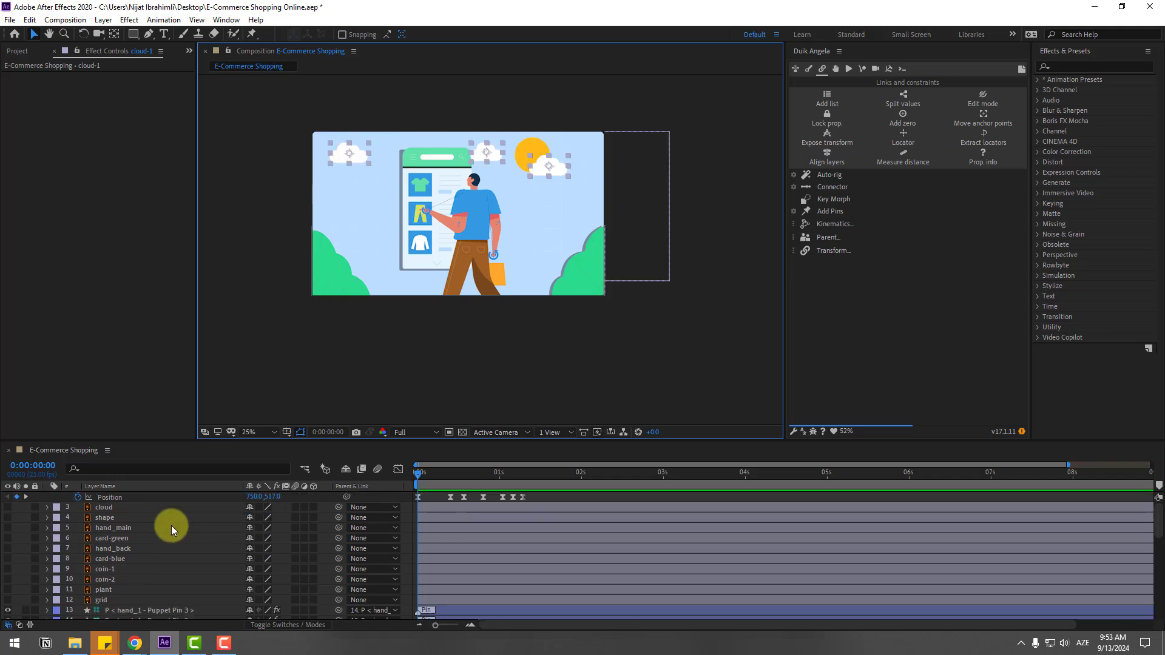
key("p")
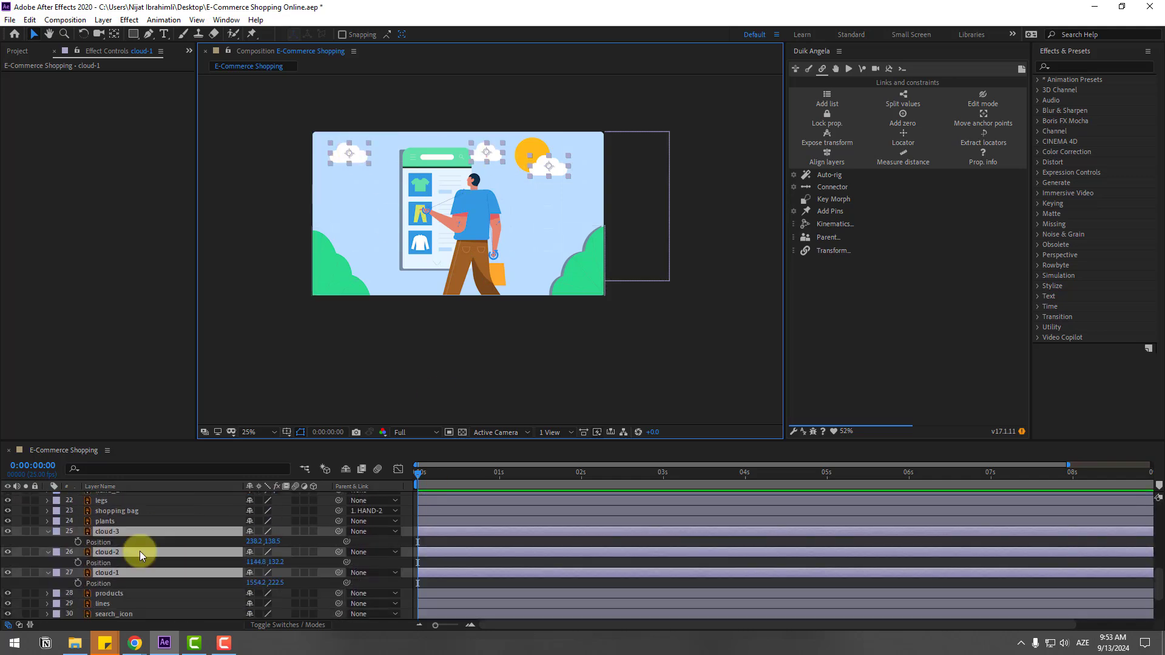
At 0:00:03:00, set Position X to 334.2 for cloud-3, 988.8 for cloud-2 and 1631.2 for cloud-1, and preview the drift
left_click(663, 474)
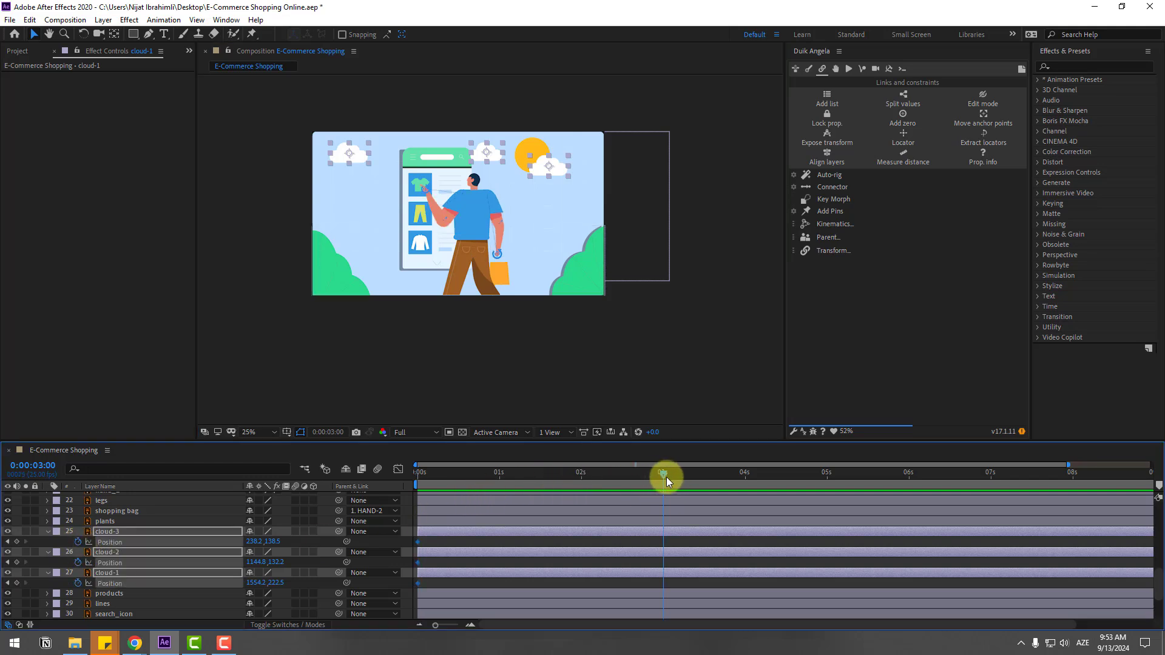
left_click(446, 540)
left_click_drag(258, 542, 166, 562)
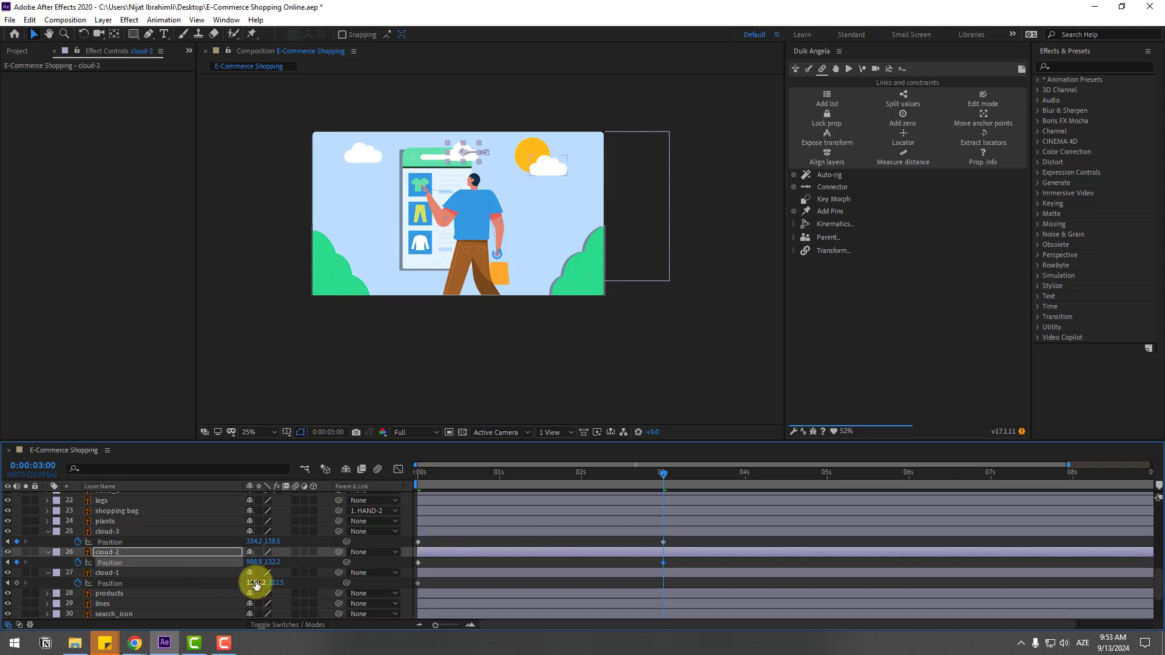
left_click_drag(255, 580, 307, 576)
key("space")
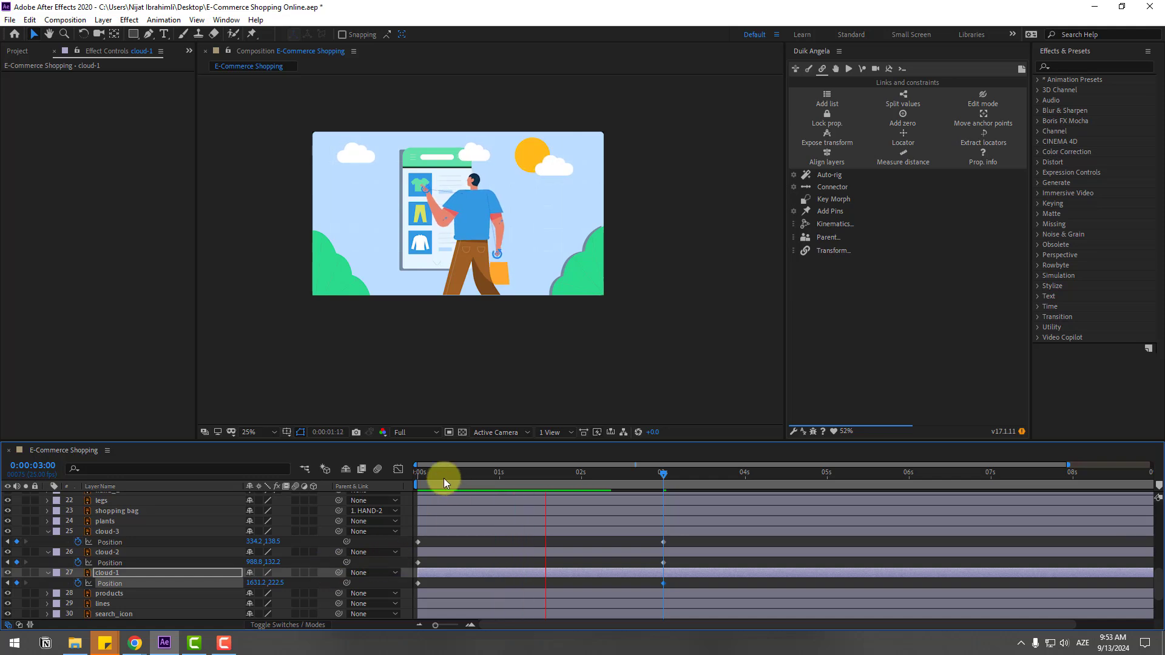
Move the cloud-2 layer below the shadow layer so it passes behind the online store, and preview it
left_click(460, 477)
left_click(480, 156)
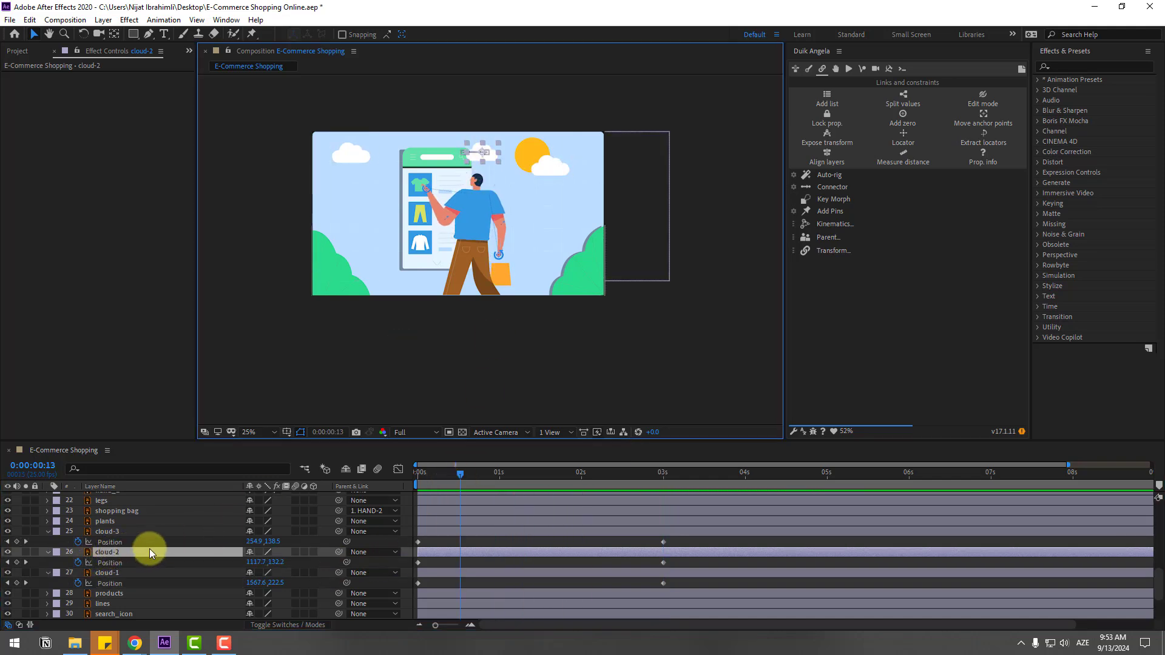
scroll(149, 548, "down", 2)
left_click_drag(110, 523, 123, 584)
key("space")
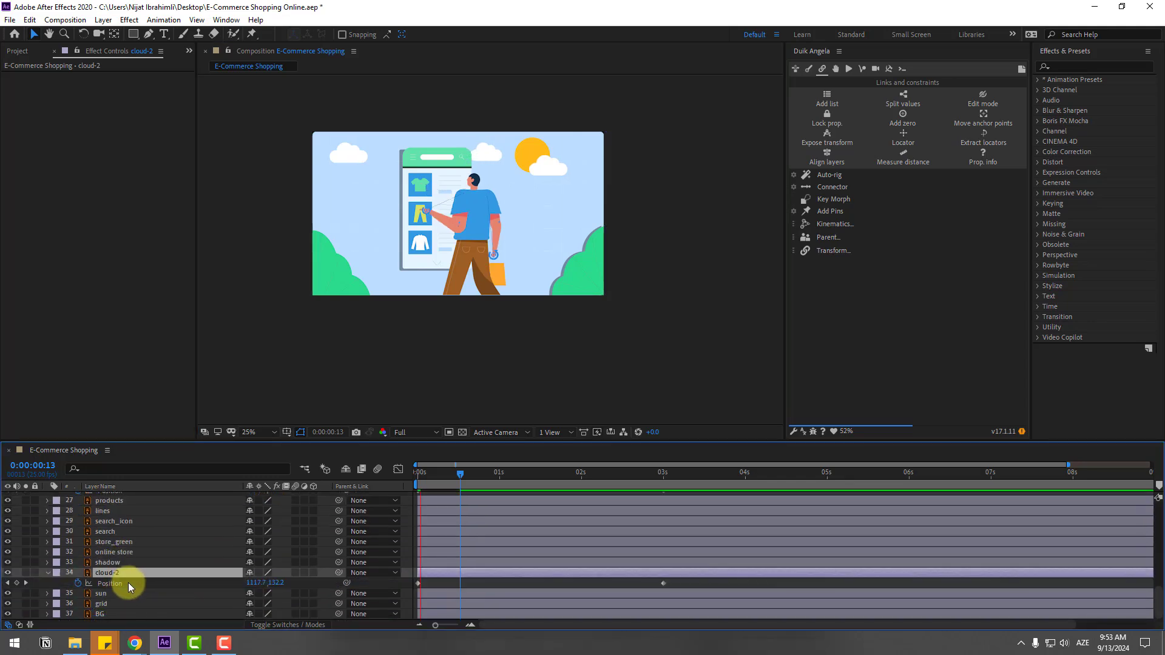
key("space")
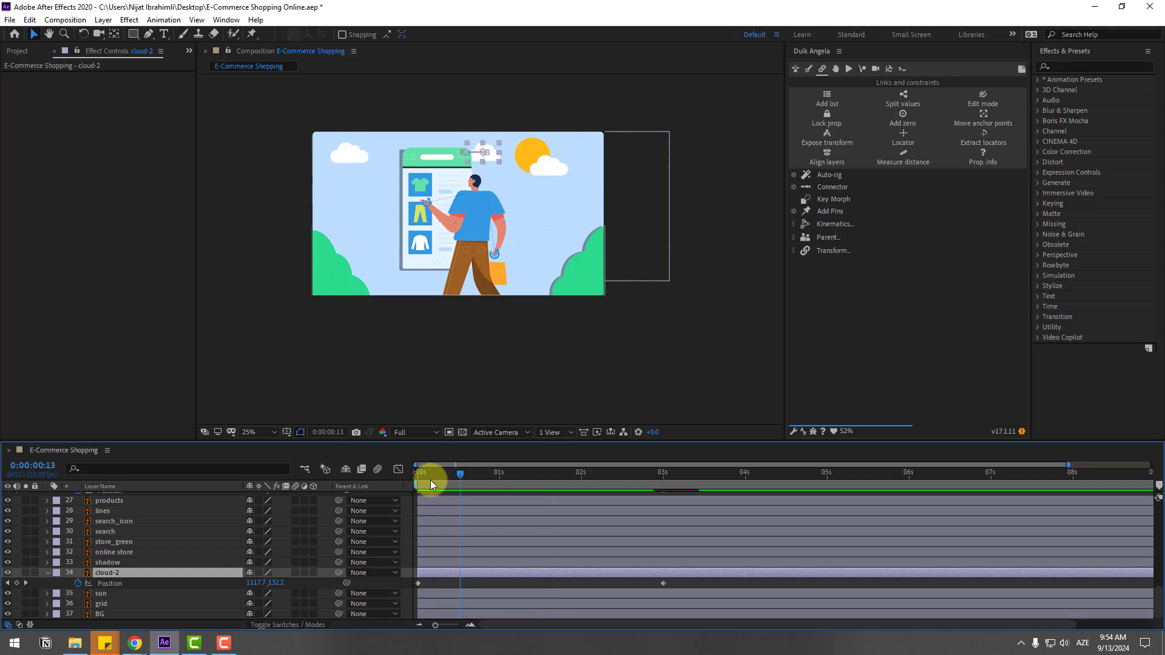
Add a new null object above the HAND-2 layer, with the time at frame 0
left_click_drag(431, 478, 415, 479)
scroll(162, 534, "up", 10)
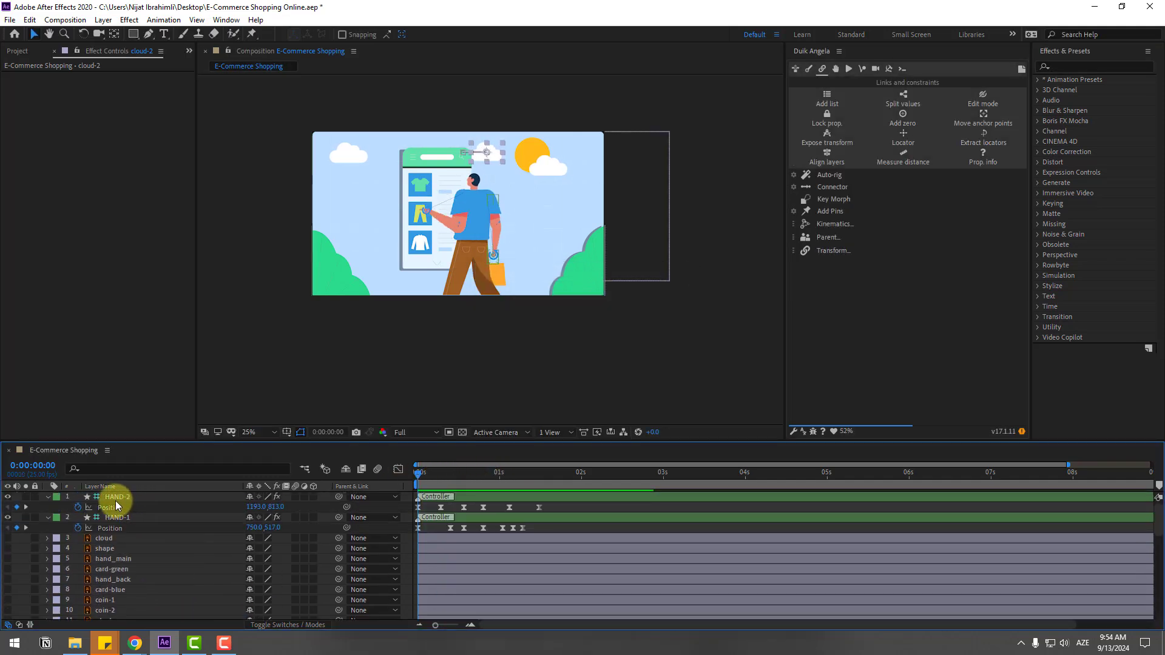
left_click(115, 498)
left_click(103, 20)
mouse_move(151, 29)
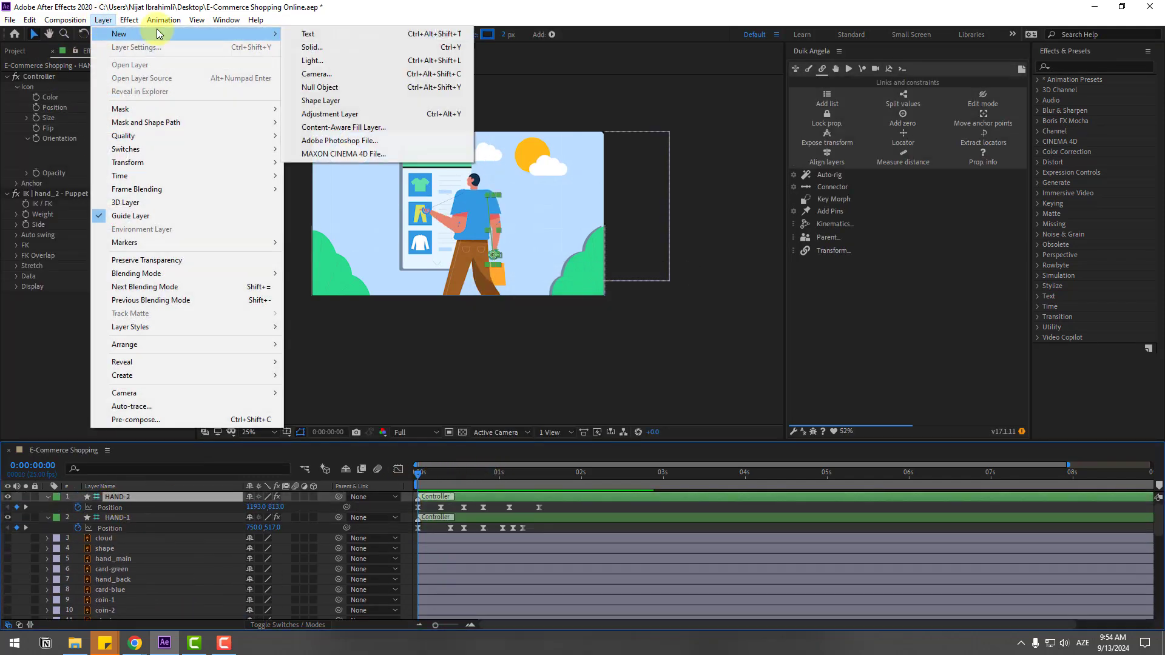
left_click(331, 89)
Center the null object's anchor point and rename the null CAMERA
scroll(449, 268, "up", 4)
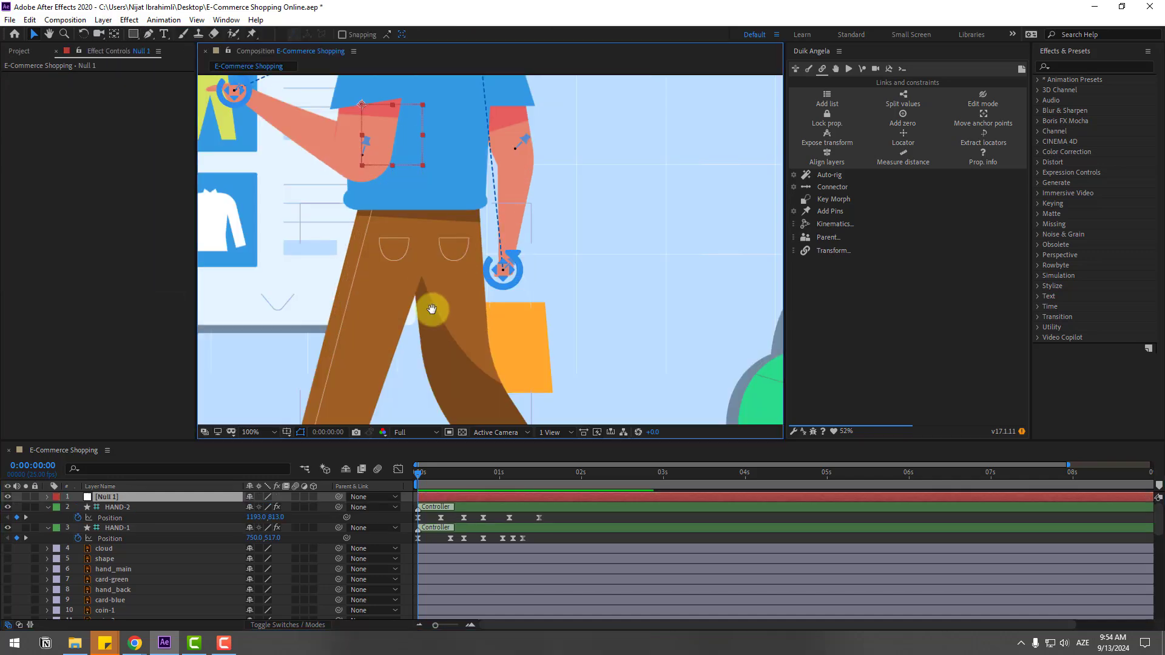
scroll(545, 299, "down", 2)
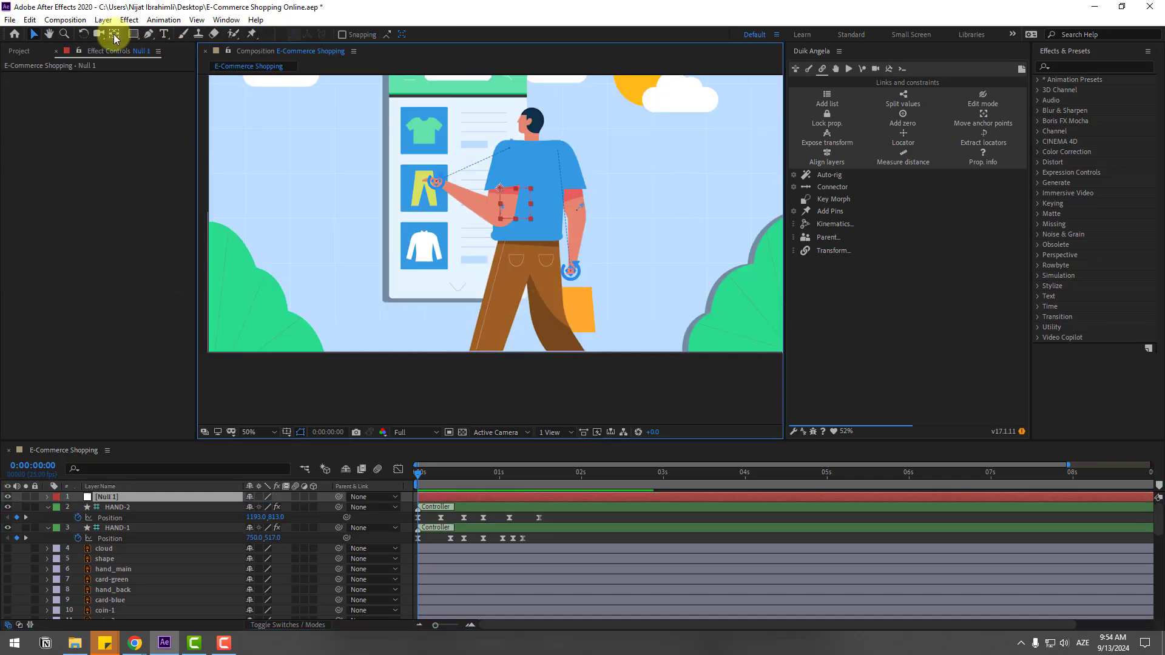
key("ctrl+alt+Home")
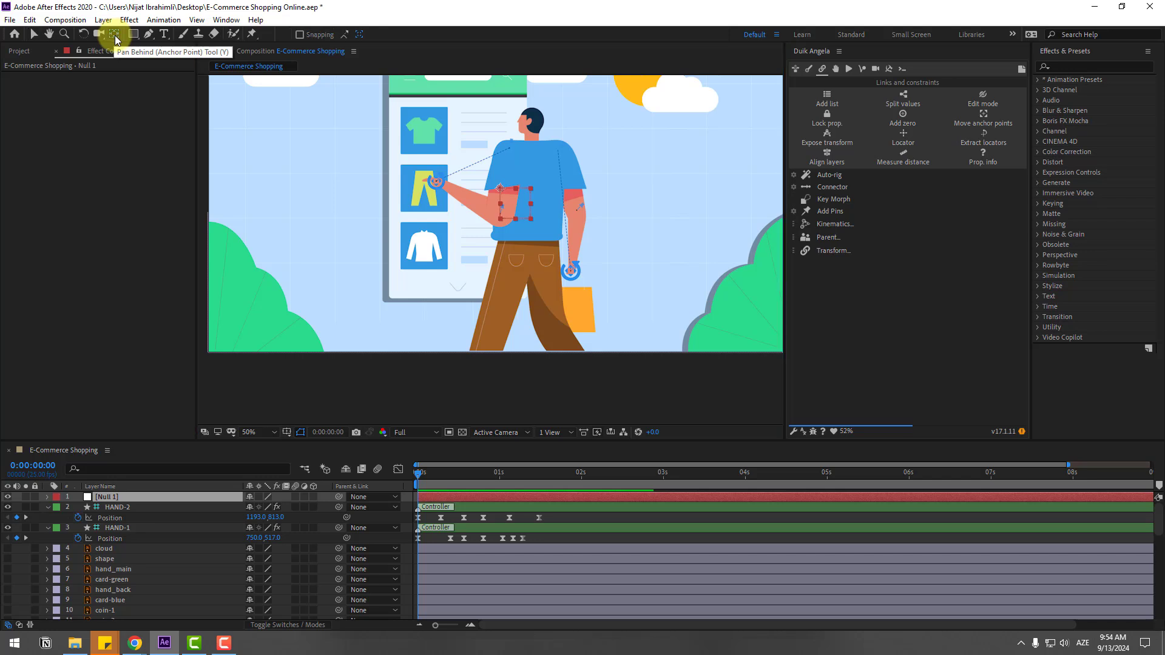
left_click(111, 494)
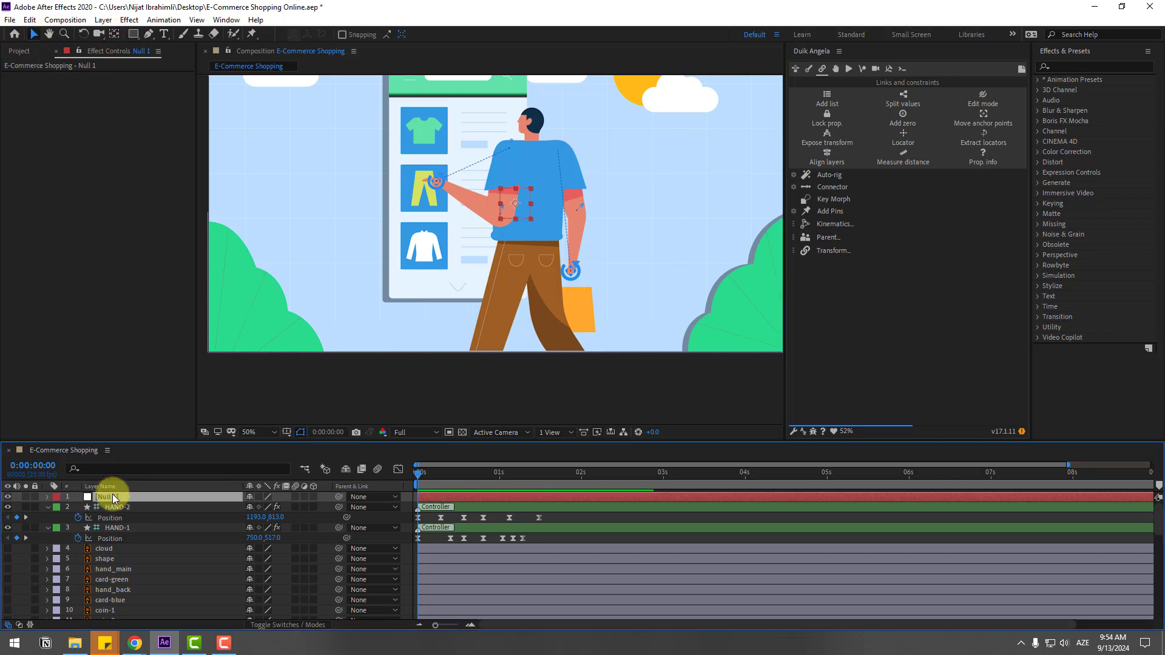
key("Return")
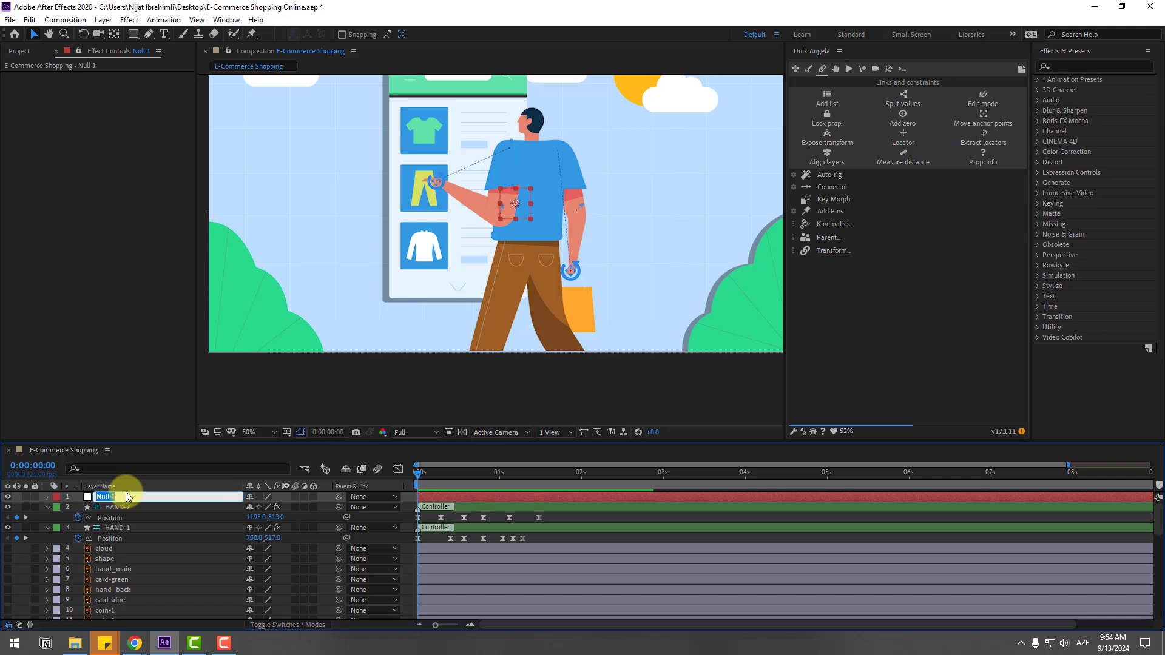
type("CAMERA")
key("Return")
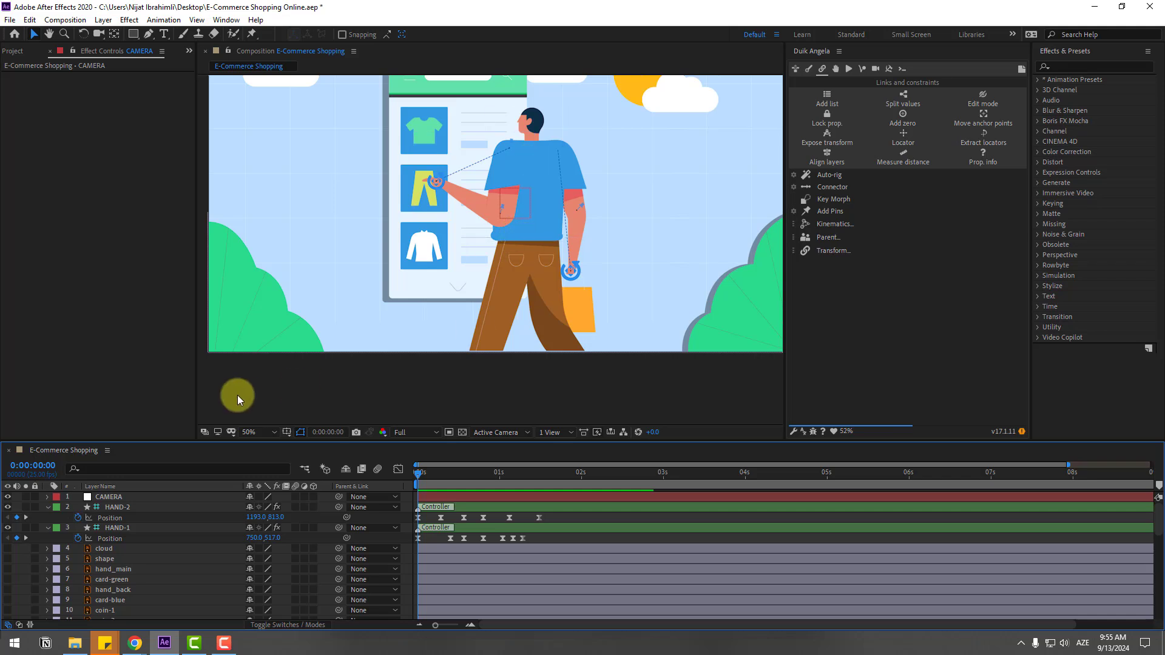
Pre-compose the hand controllers, puppet pins, hands, body, legs and shopping bag layers as "character", and scrub through its motion
left_click(116, 510)
scroll(122, 527, "down", 5)
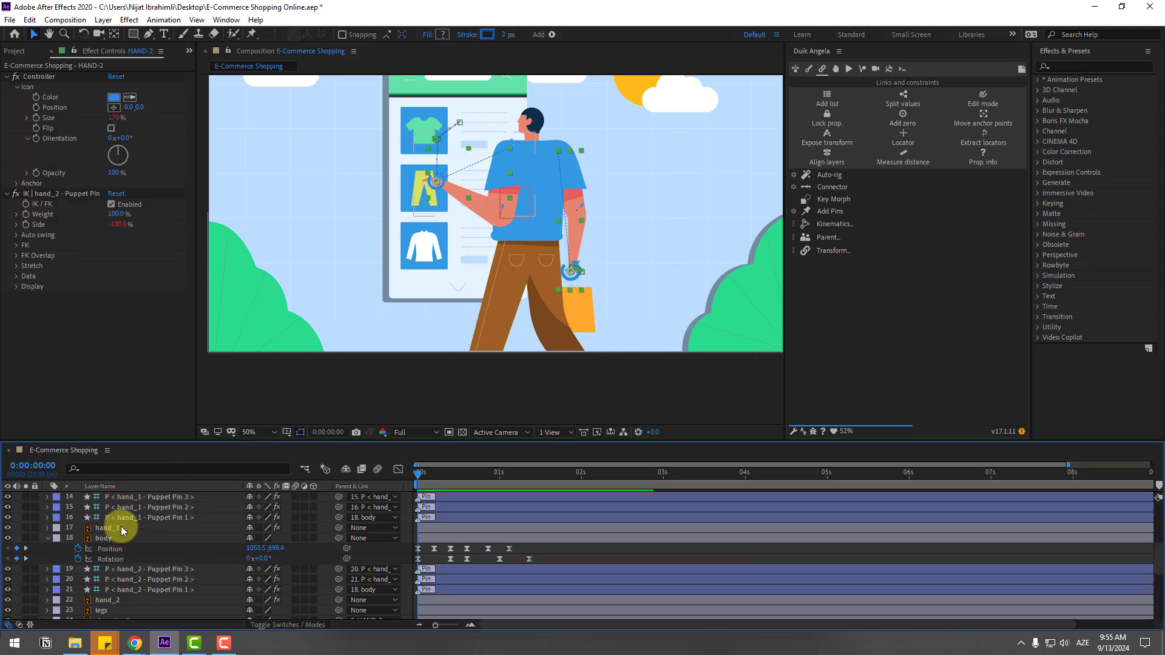
left_click(130, 538, "shift")
scroll(139, 549, "down", 3)
left_click(104, 508, "shift")
left_click(102, 528, "shift")
left_click(9, 528)
left_click(9, 528)
right_click(125, 509)
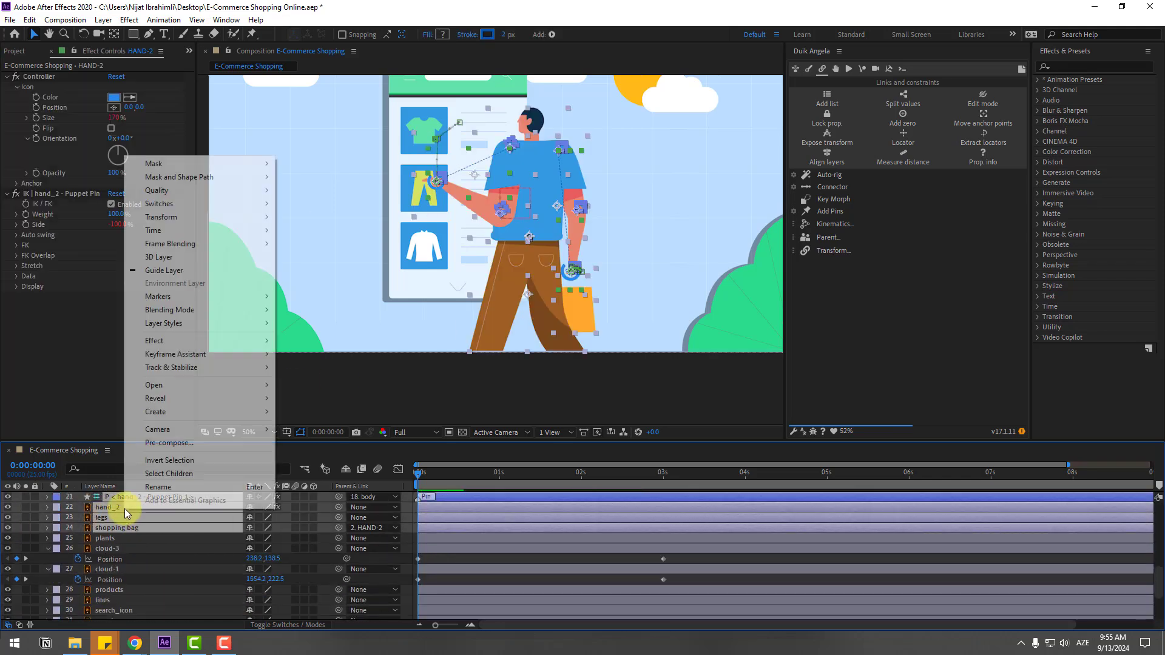
left_click(171, 444)
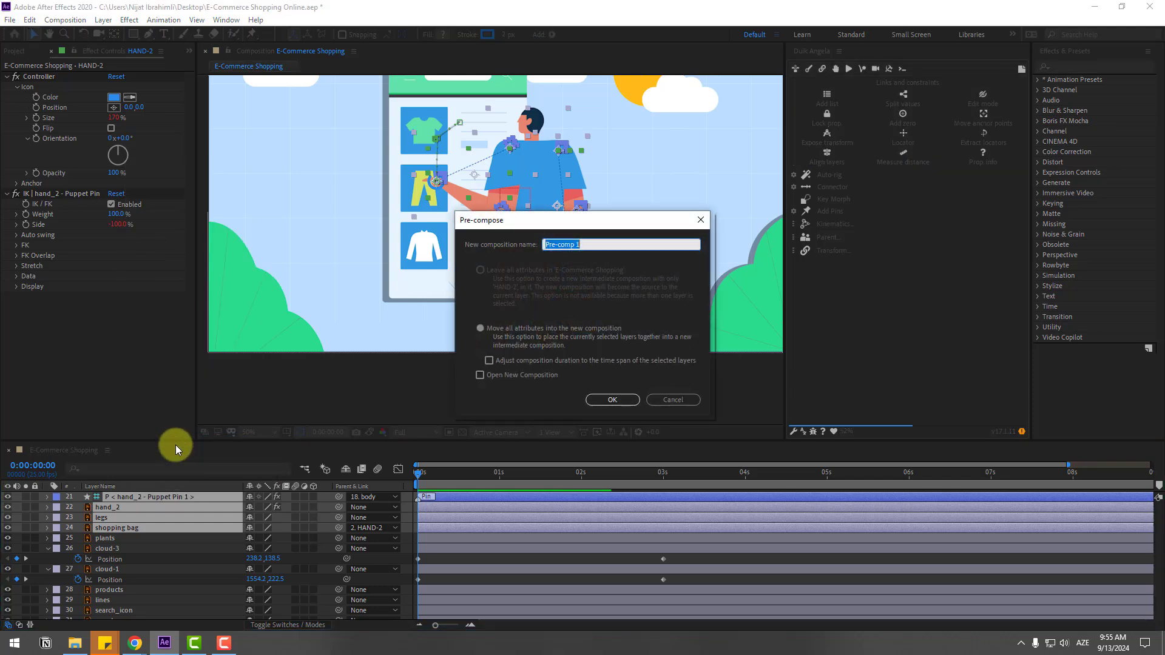
type("character")
left_click(625, 400)
left_click_drag(439, 472, 483, 473)
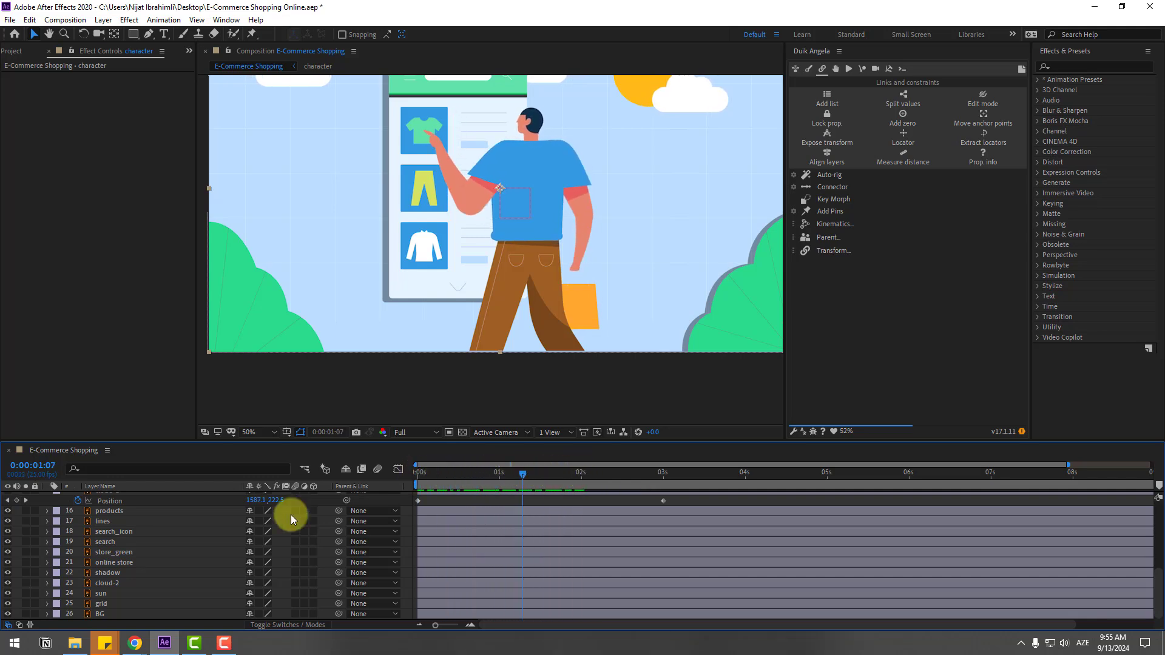
Parent every layer from character down to BG to the CAMERA null
scroll(217, 516, "up", 5)
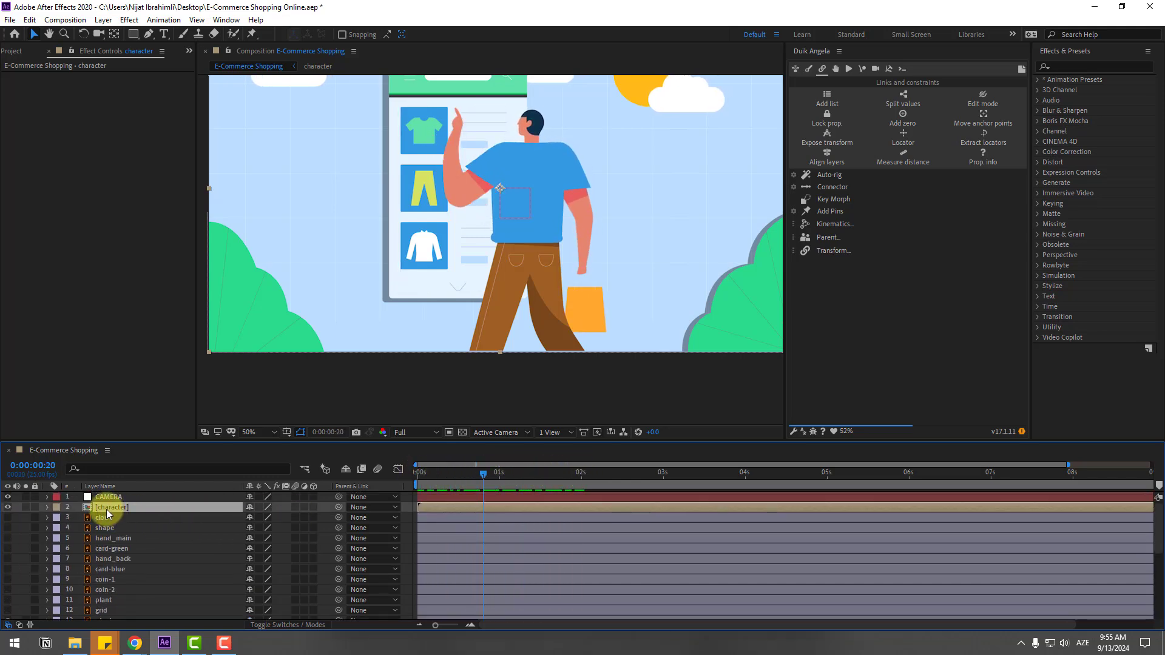
scroll(162, 523, "down", 4)
scroll(160, 523, "up", 4)
scroll(159, 523, "down", 6)
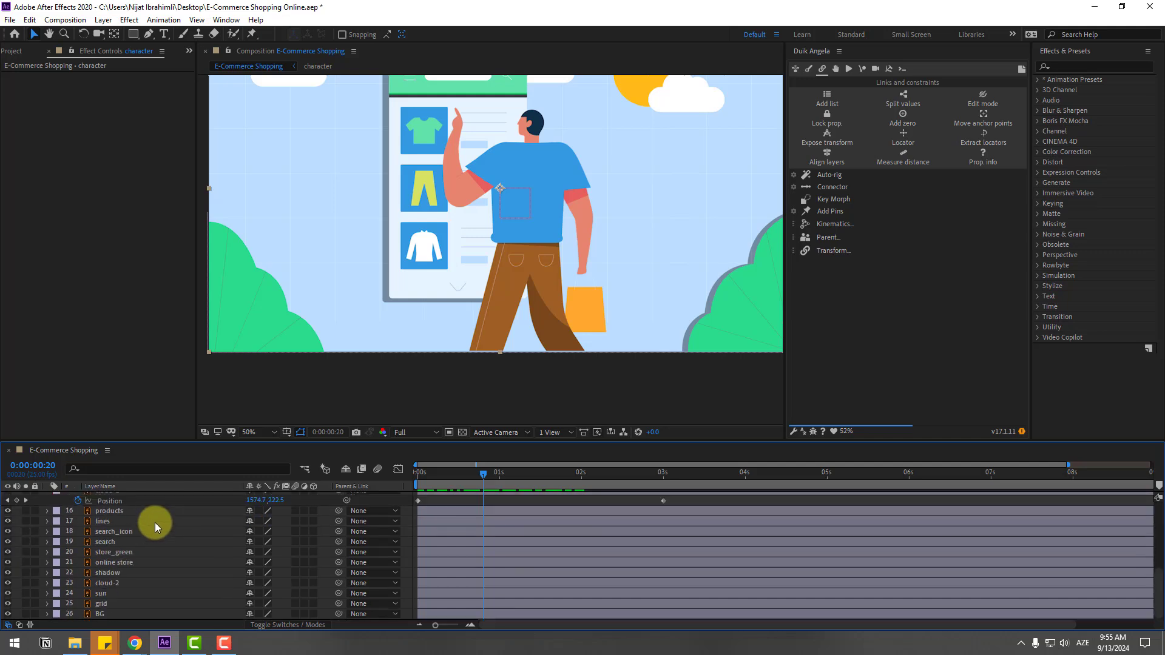
left_click(104, 605, "shift")
scroll(154, 559, "up", 5)
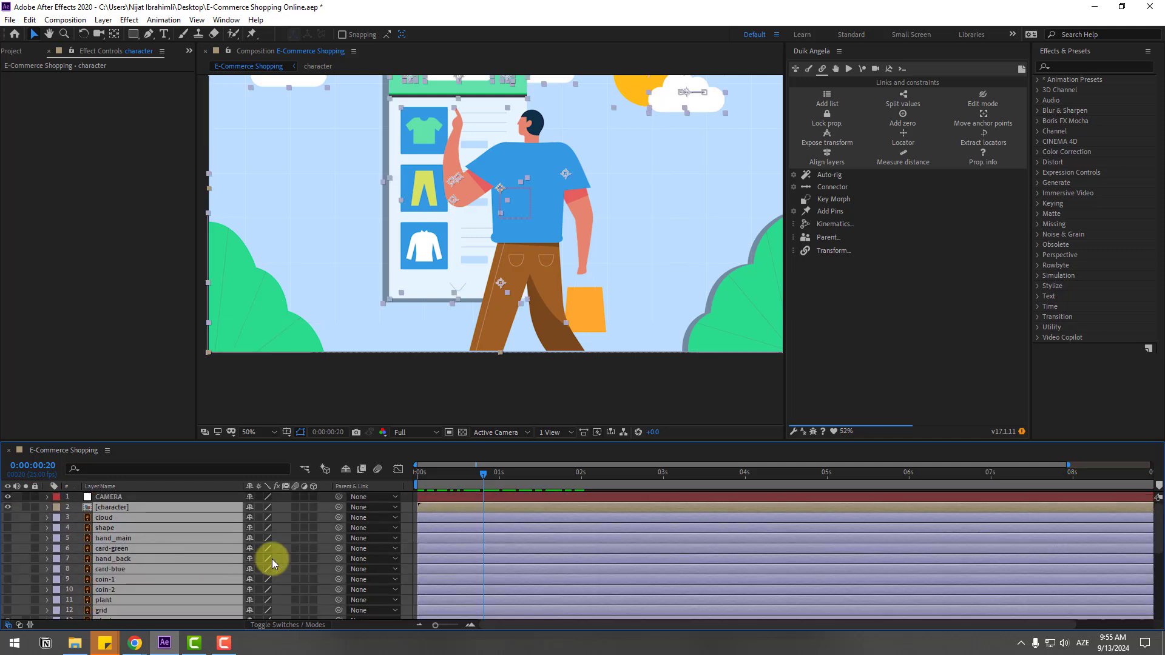
left_click_drag(348, 497, 129, 497)
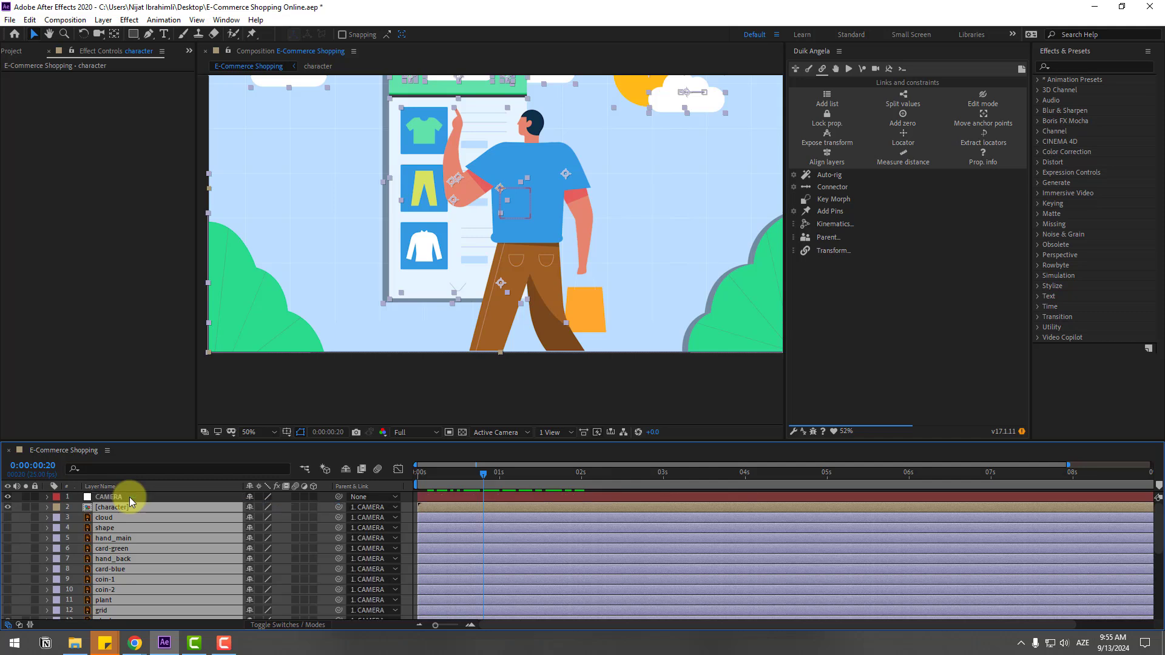
Keyframe the CAMERA null's Position at 0:00:01:09, and at 0:00:02:04 with the Y value set to 2096
left_click(120, 496)
scroll(512, 263, "down", 1)
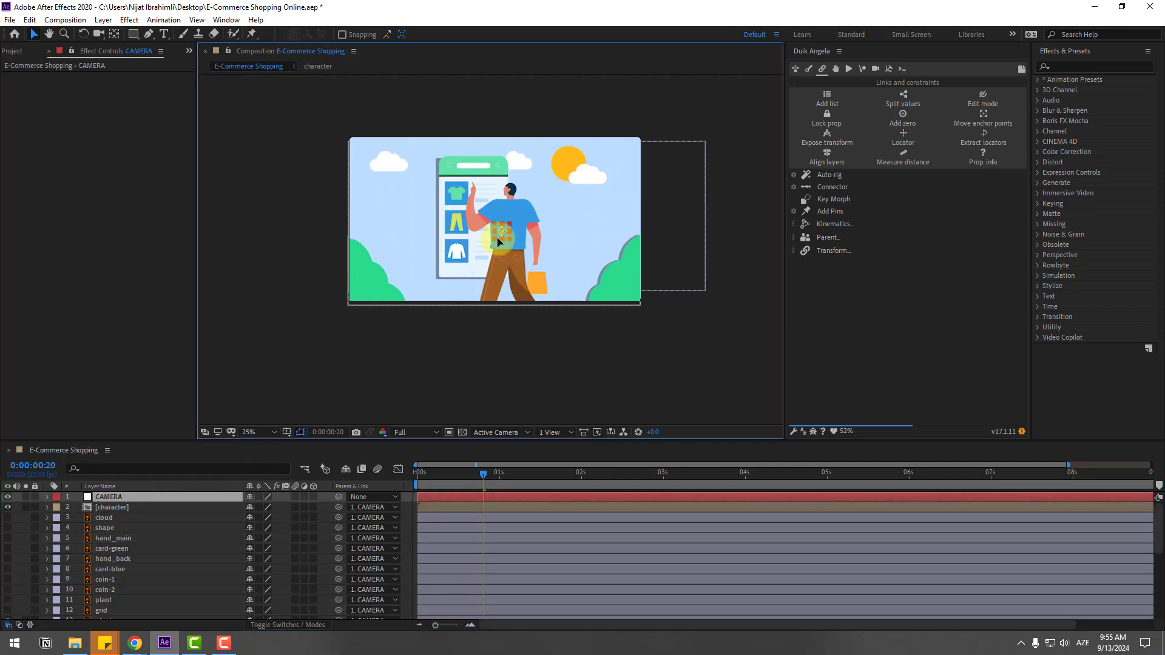
left_click_drag(468, 476, 530, 467)
key("alt+shift+p")
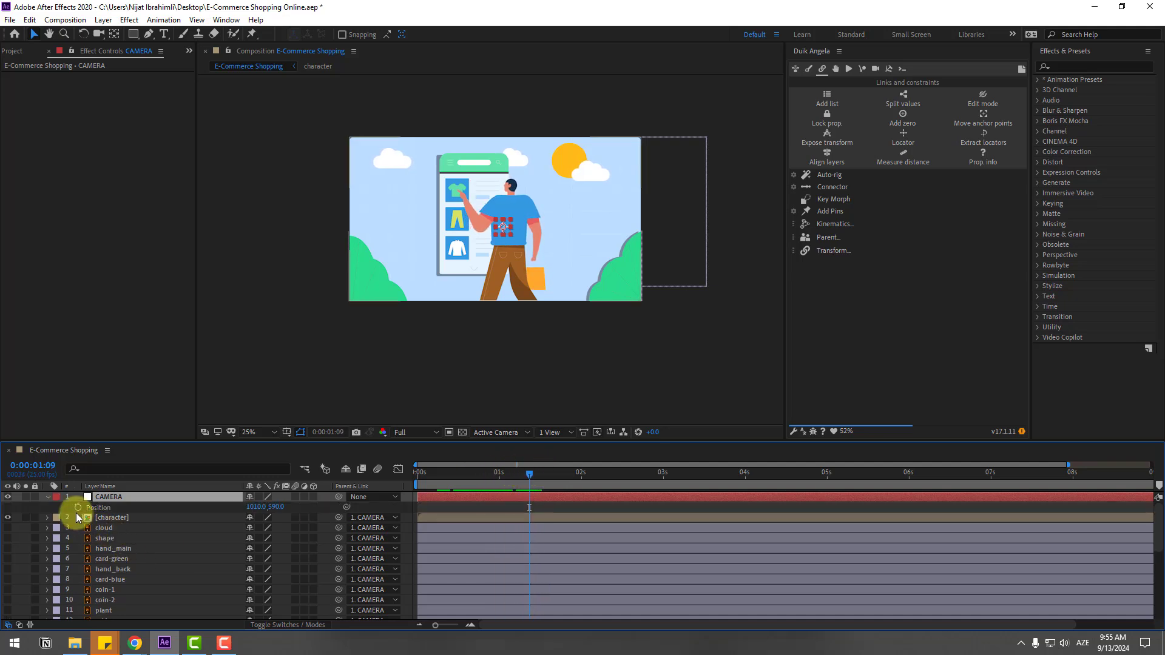
left_click(595, 475)
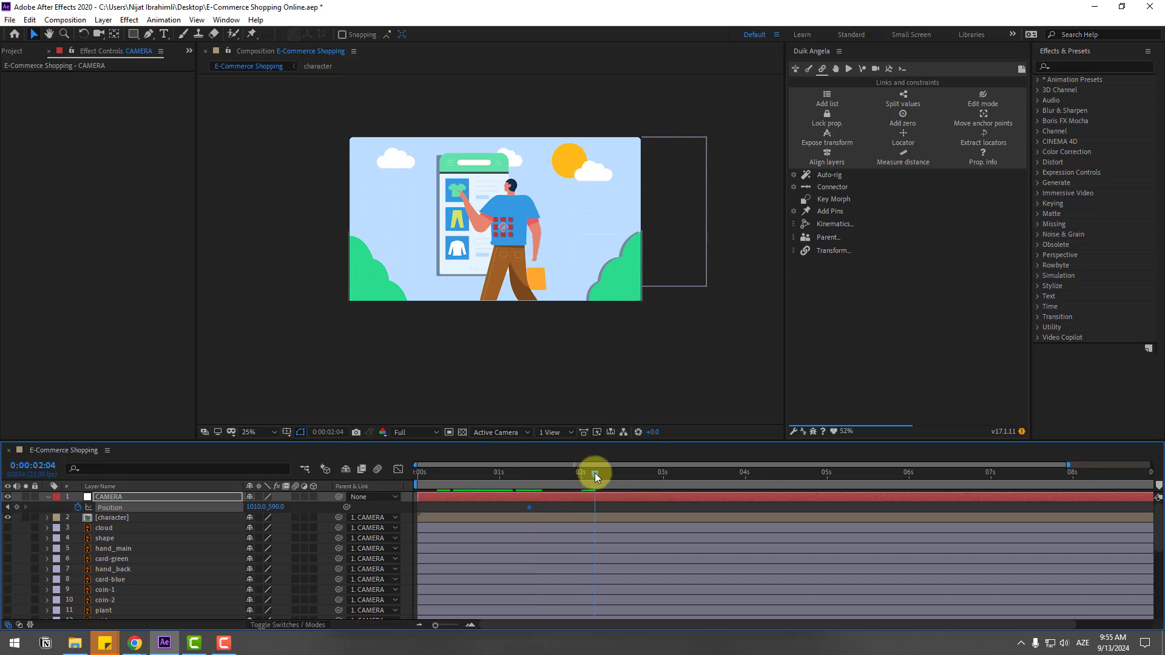
left_click_drag(281, 508, 555, 511)
Apply Easy Ease to the CAMERA null's Position keyframes
left_click(529, 507)
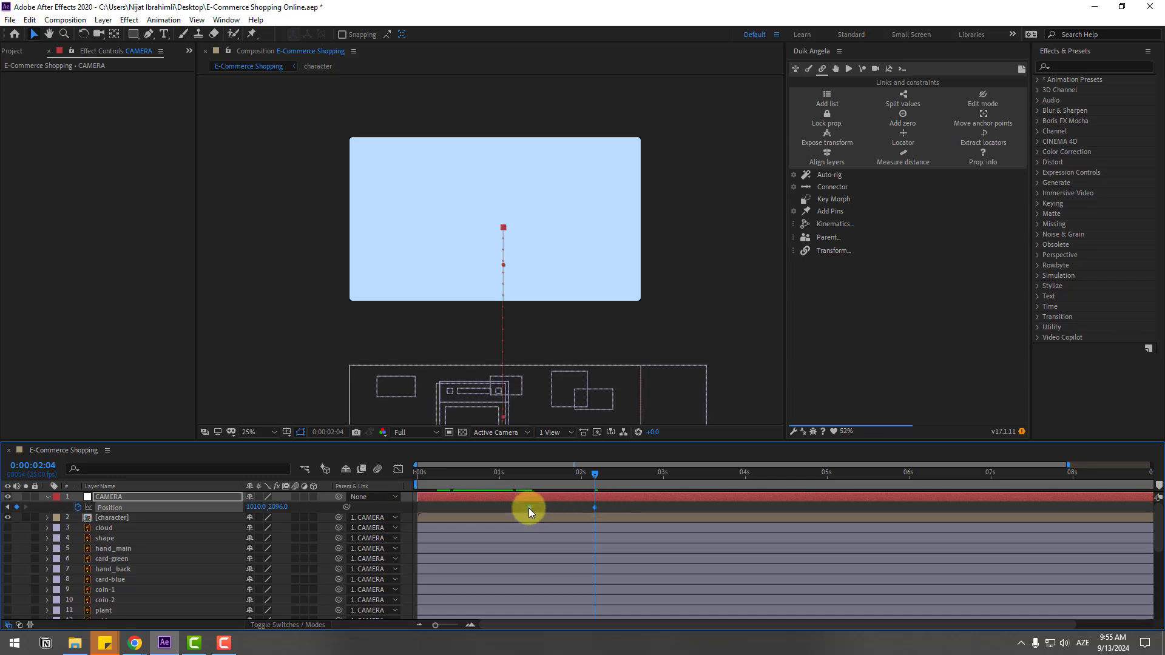
right_click(529, 508)
mouse_move(607, 499)
left_click(703, 539)
Reshape the CAMERA Position speed curve into a gradual start with a sharp late peak, and preview the move
left_click(398, 469)
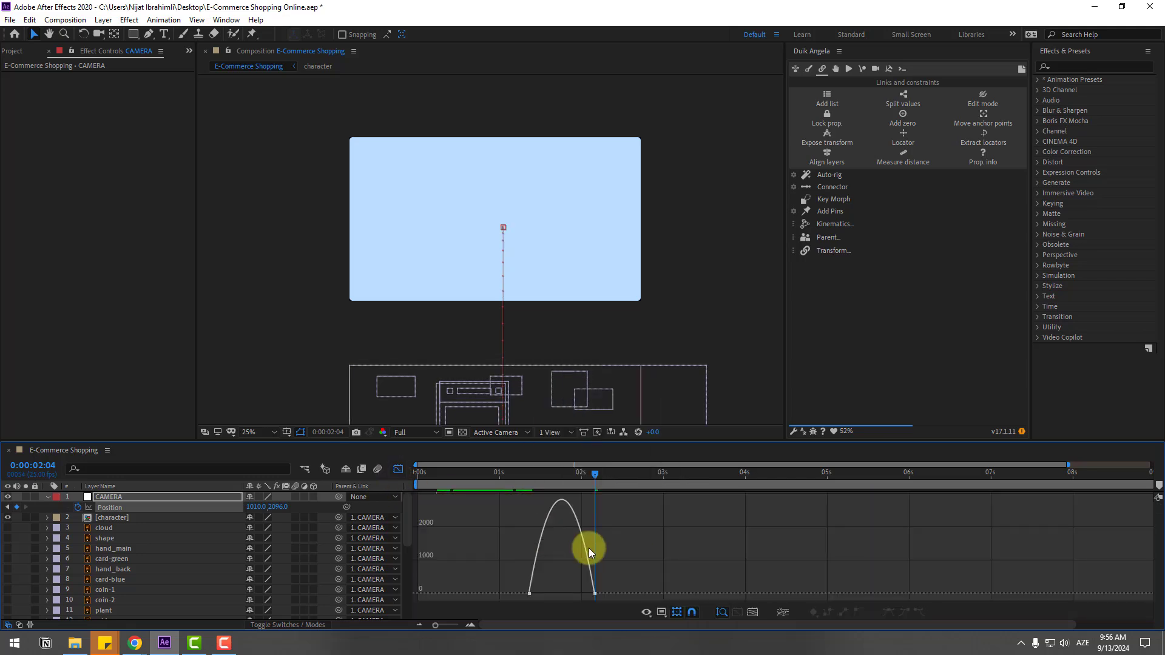
mouse_move(547, 581)
left_mouse_down()
mouse_move(522, 600)
mouse_move(557, 593)
left_mouse_up()
key("space")
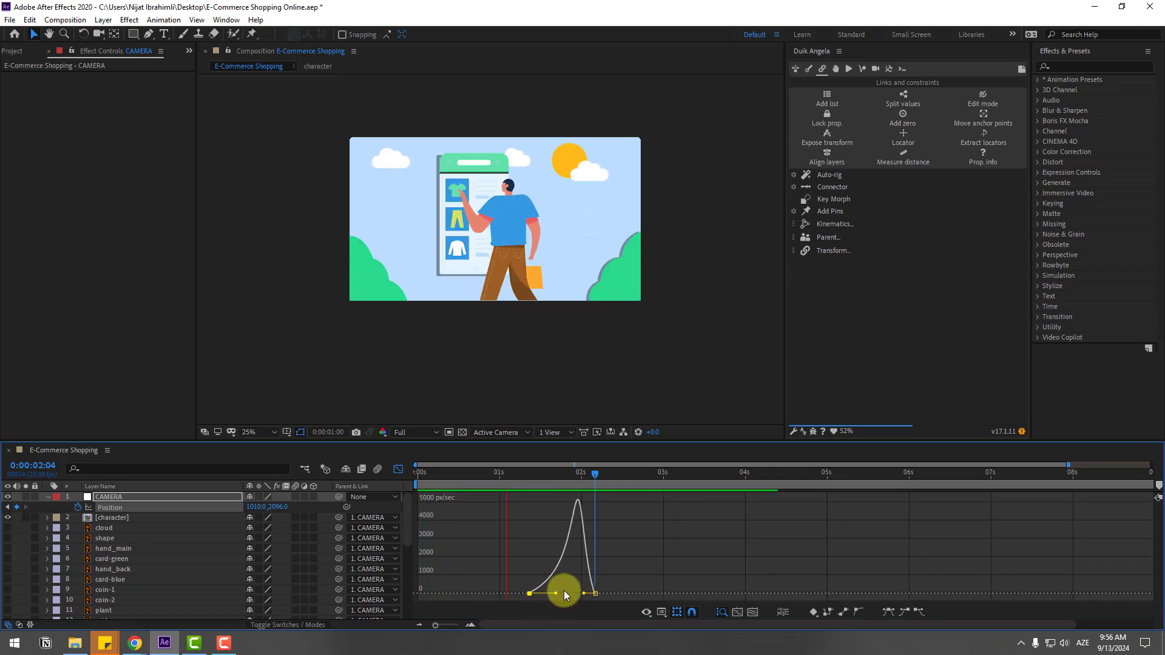
key("space")
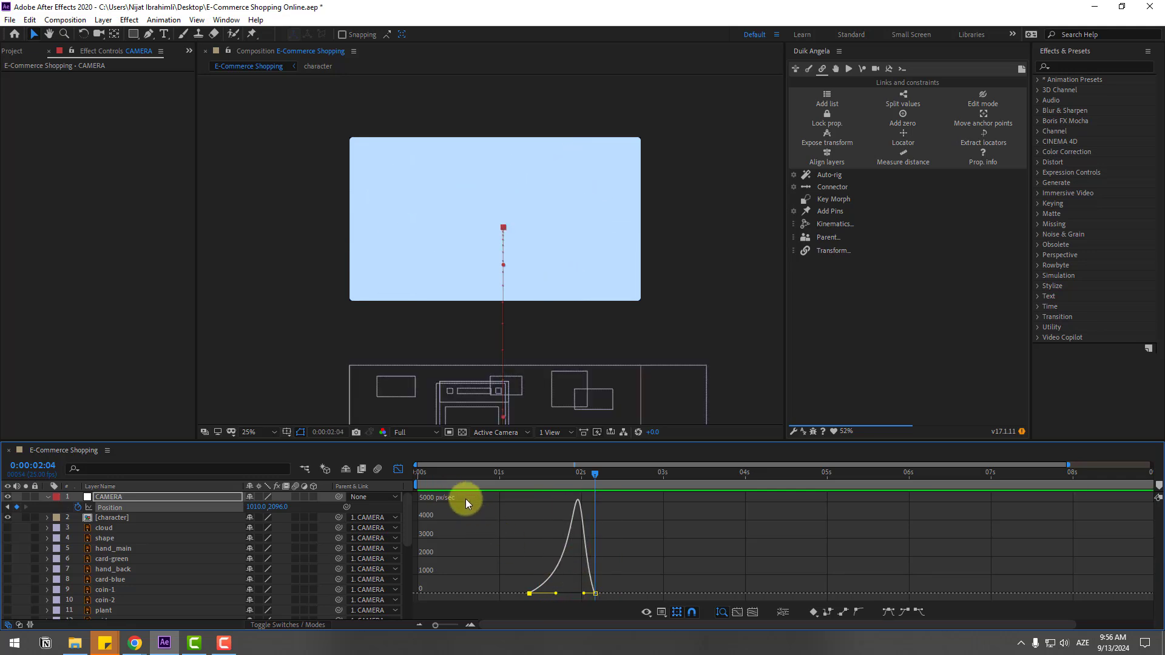
Return to the keyframe view, shift CAMERA's last Position keyframe to about 2.5 seconds, and preview the slower move
left_click(398, 470)
left_click_drag(592, 506, 618, 513)
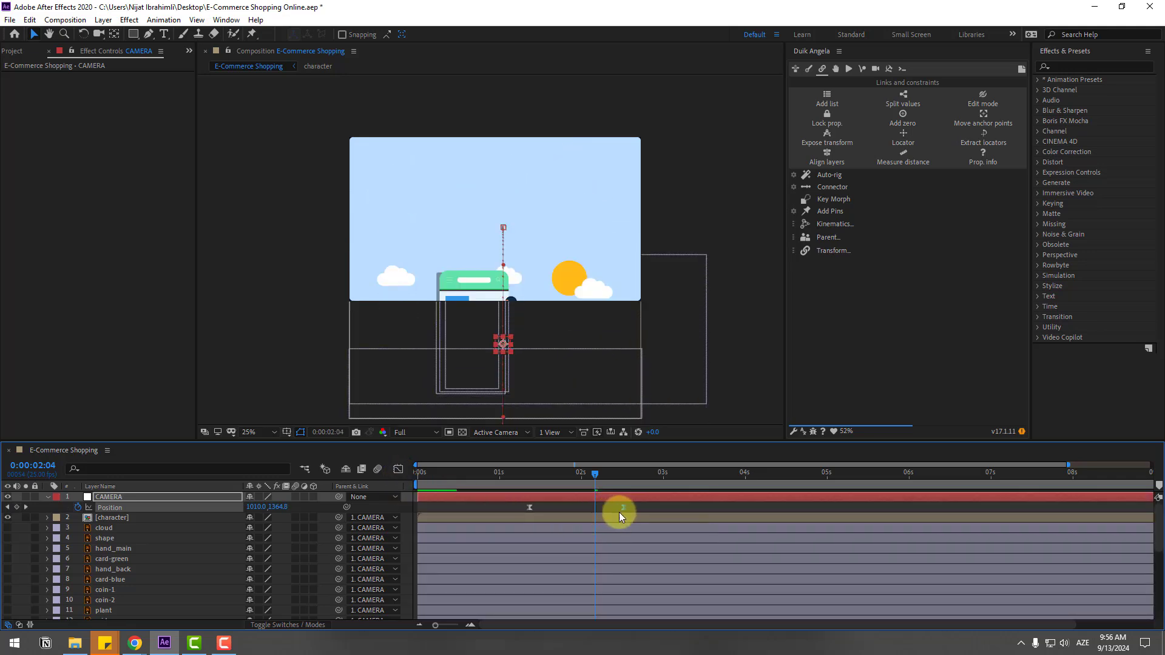
key("space")
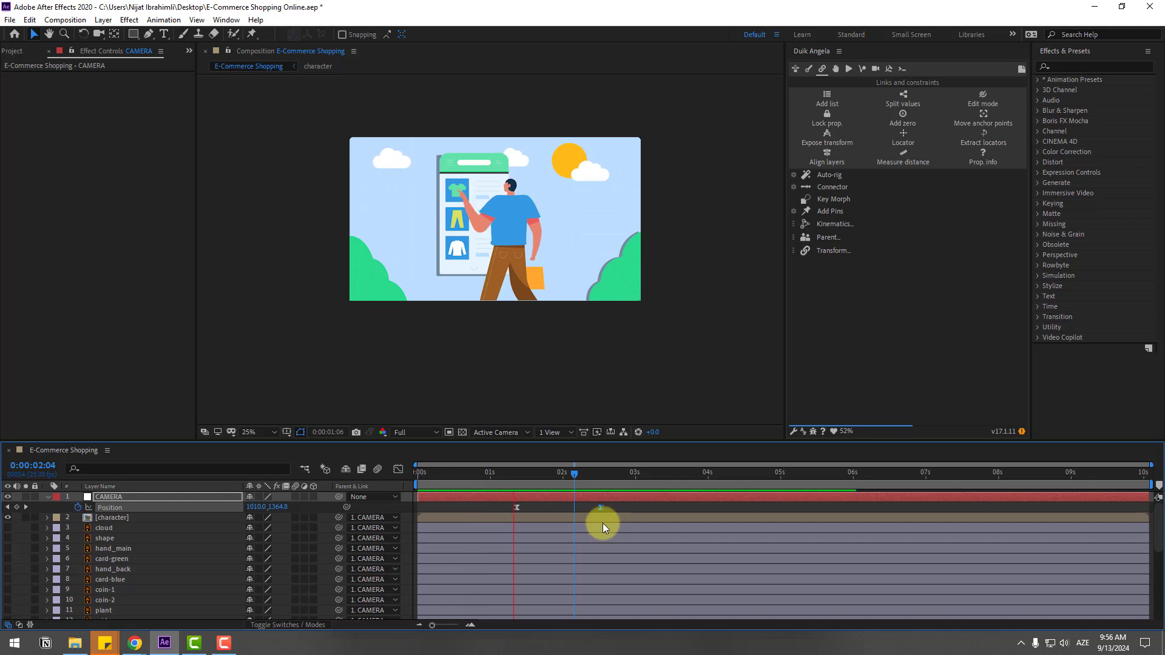
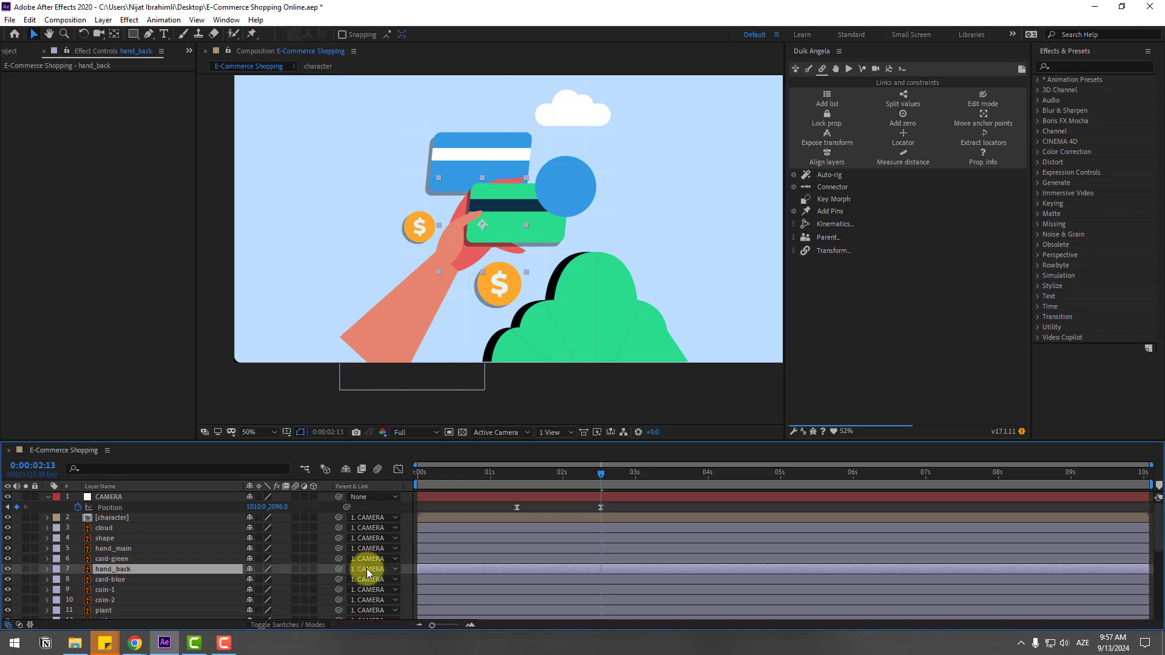
Parent the hand_back and card-green layers to hand_main
left_click_drag(340, 569, 130, 548)
left_click(111, 558)
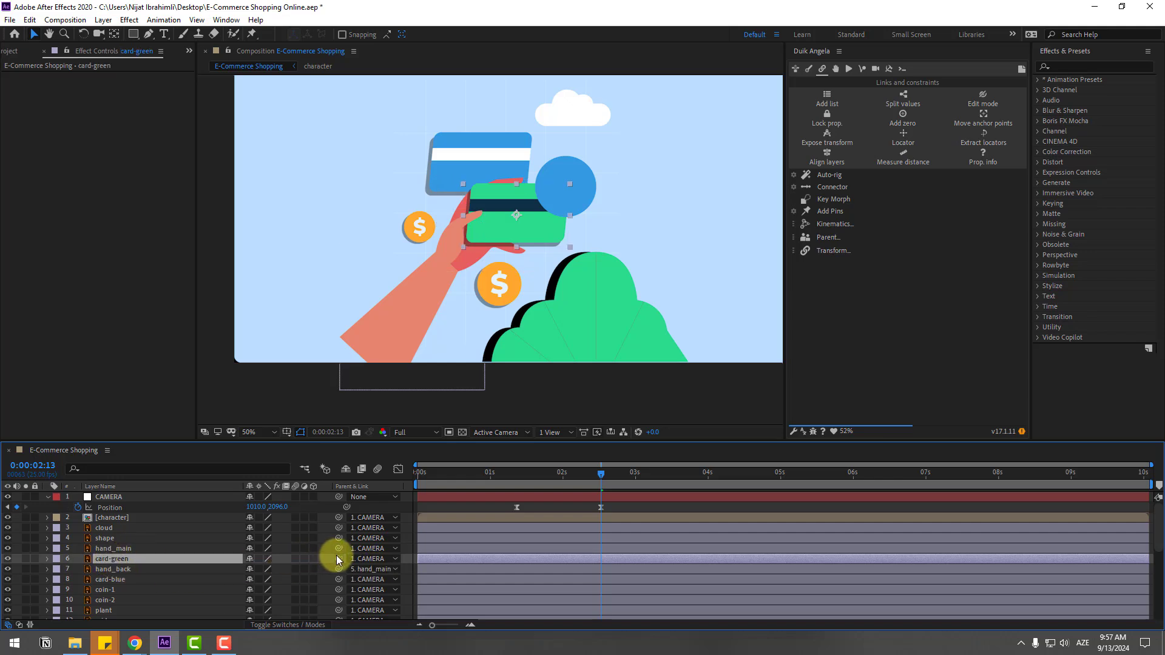
left_click_drag(338, 558, 122, 551)
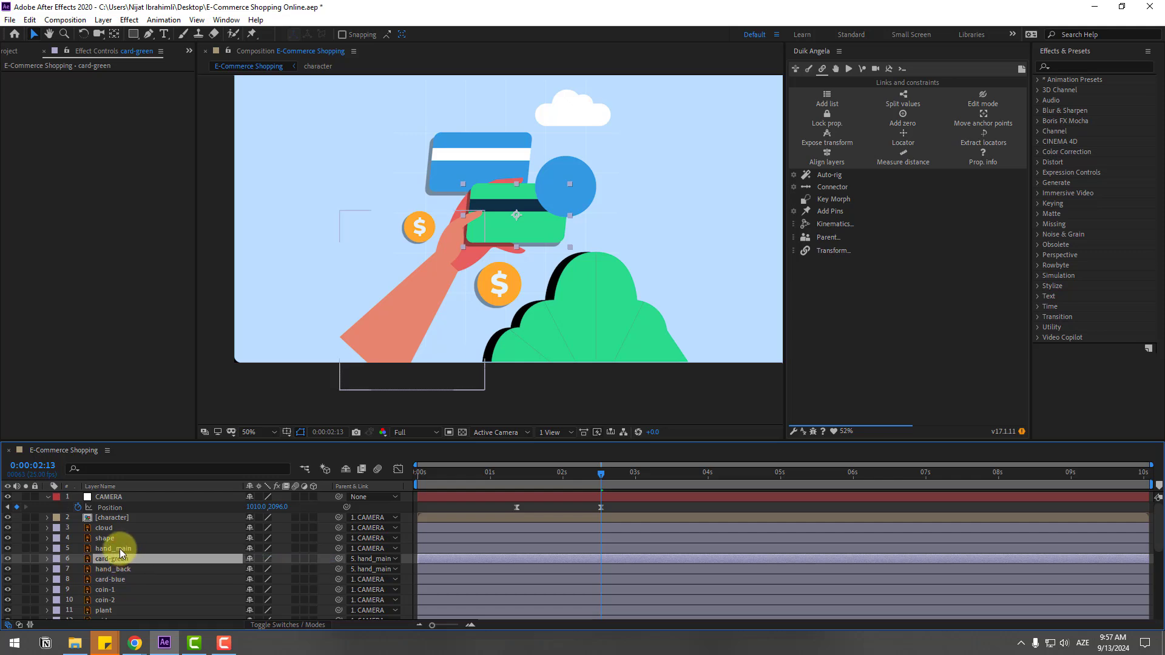
Scale hand_main to 112% and move the hand slightly down and left, past the frame's lower edge
left_click(119, 549)
key("s")
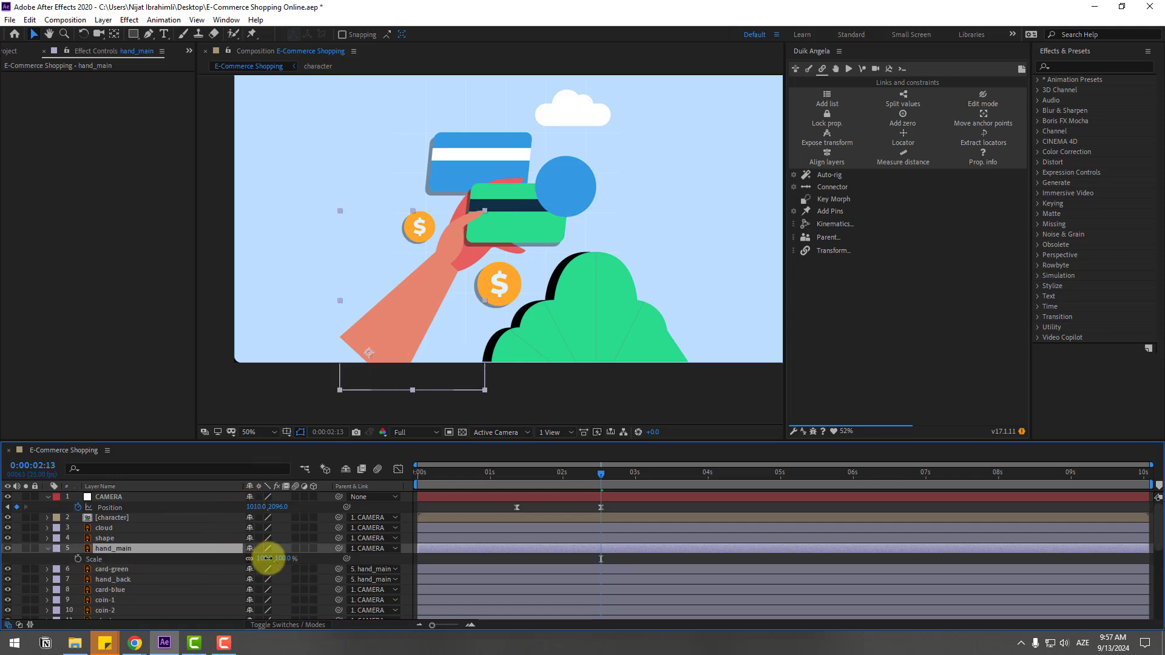
left_click_drag(268, 559, 272, 555)
left_click(378, 368)
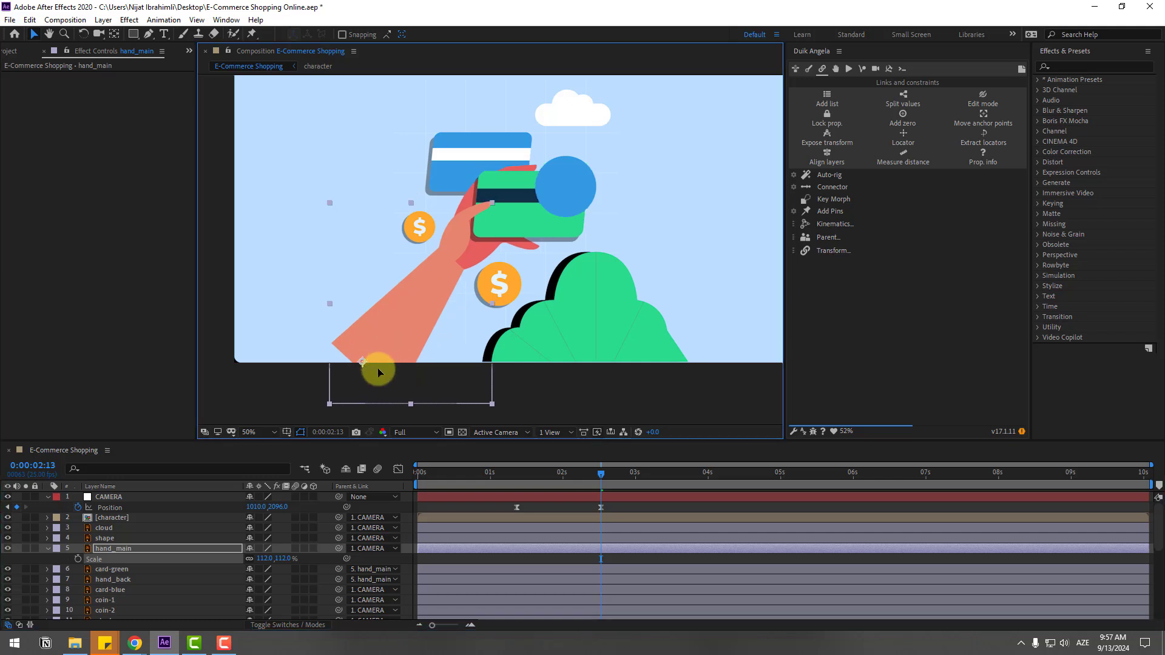
mouse_move(377, 368)
left_mouse_down()
mouse_move(373, 377)
mouse_move(381, 371)
left_mouse_up()
Move the blue circle shape to the right, clear of the cards, and briefly preview the scene
left_click(558, 184)
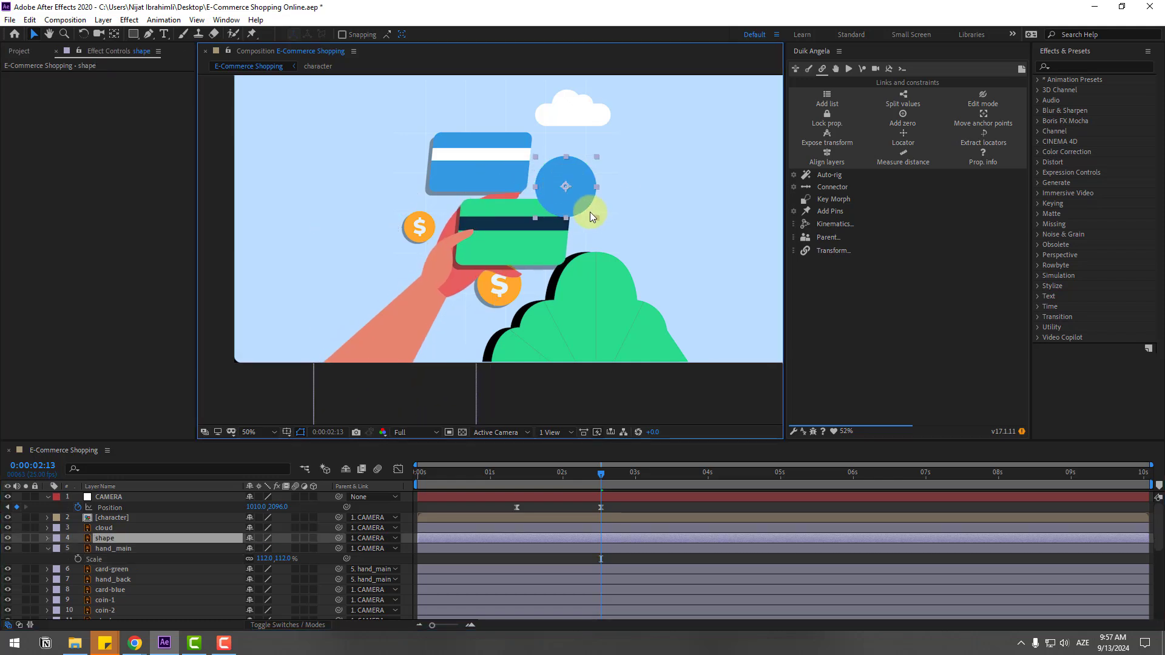
left_click_drag(564, 208, 631, 189)
key("space")
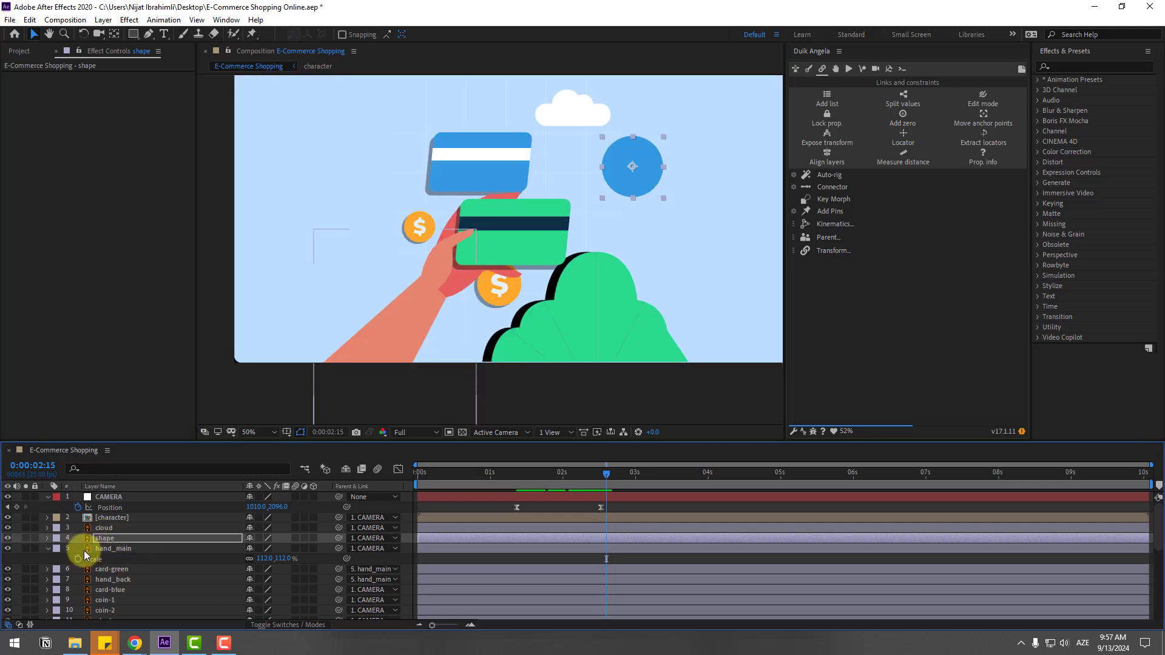
Rotate hand_main to 51° so the hand and its green card drop below the frame
left_click(100, 549)
key("r")
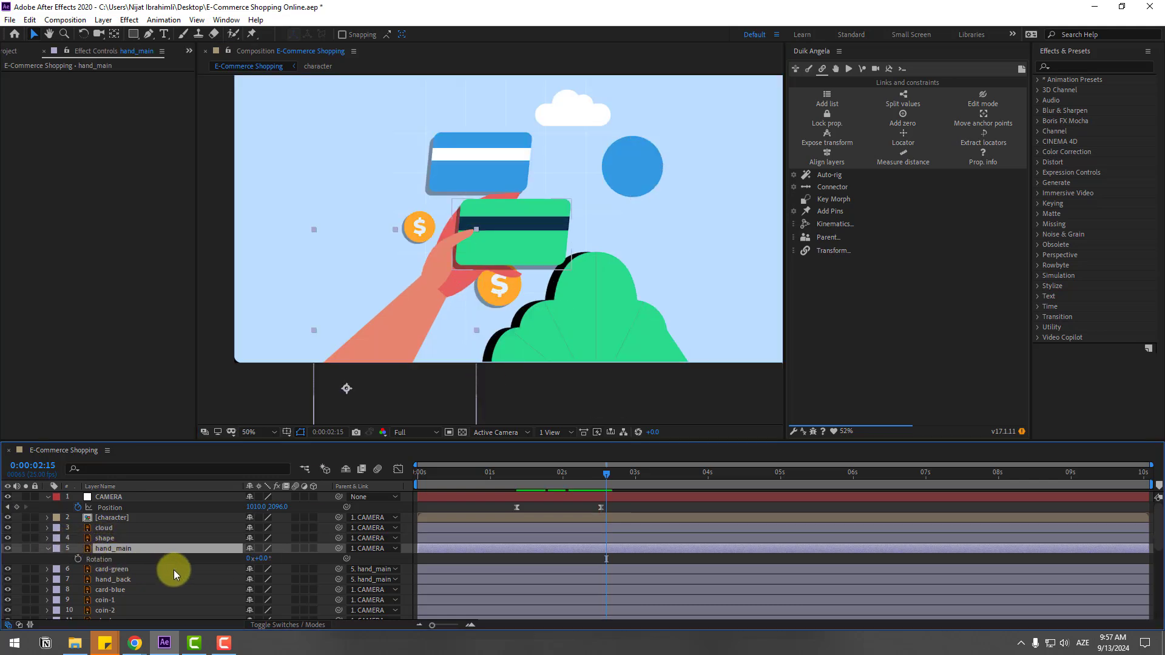
left_click_drag(260, 558, 291, 554)
left_click_drag(606, 475, 598, 475)
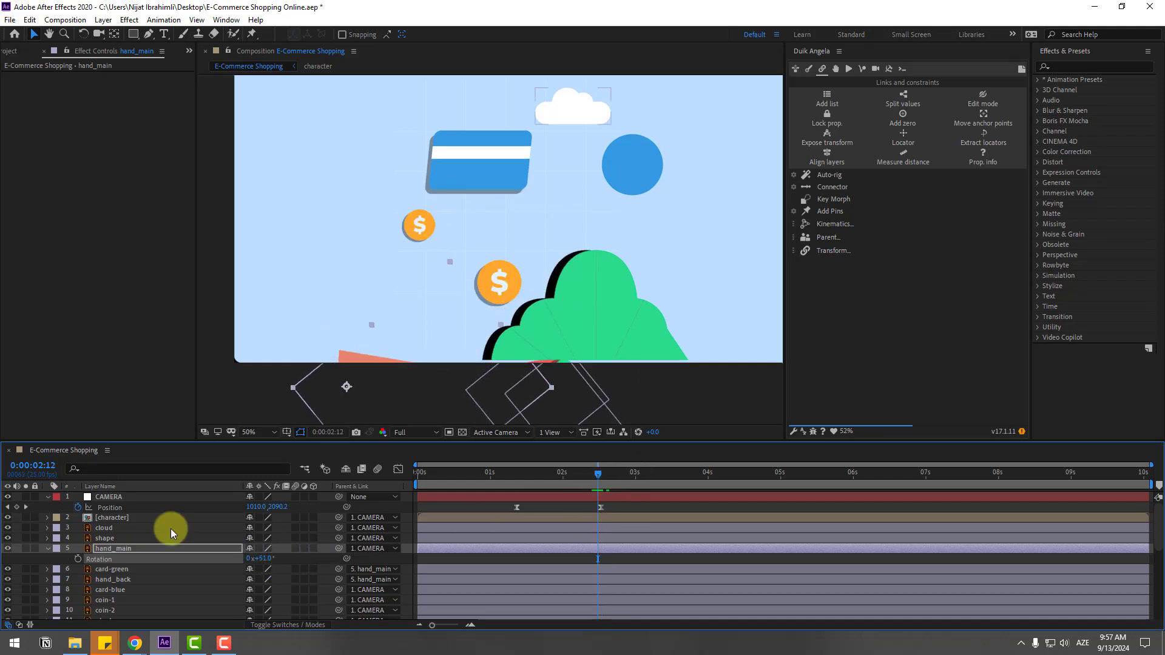
Select the scene element layers from cloud downwards and shift them together to start at about 2 seconds
left_click(100, 532)
left_click(107, 549, "shift")
left_click(108, 571, "shift")
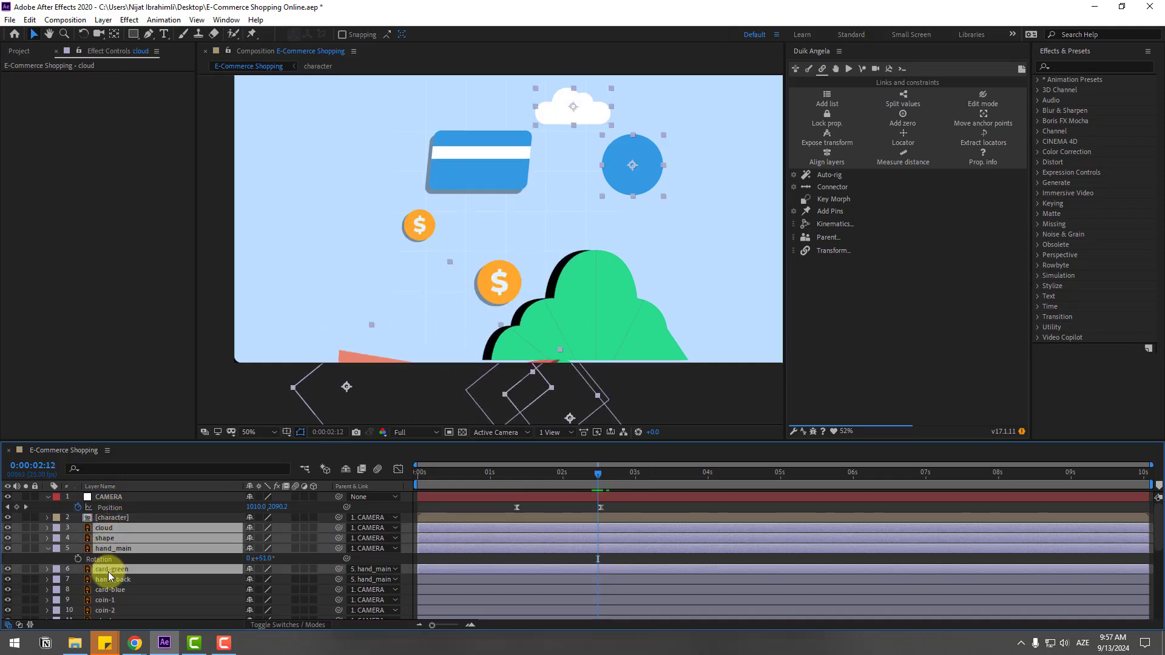
left_click(109, 577, "shift")
left_click(110, 589, "shift")
left_click(112, 600, "shift")
left_click(121, 608, "shift")
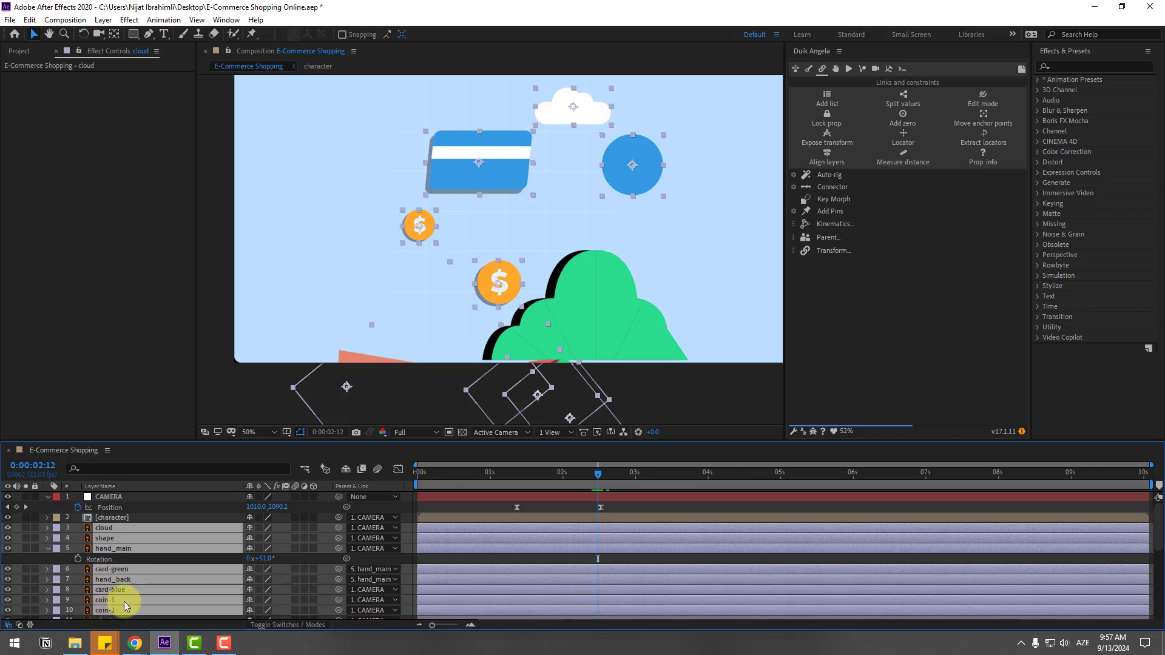
scroll(121, 604, "down", 2)
left_click(121, 569, "shift")
left_click_drag(476, 515, 616, 521)
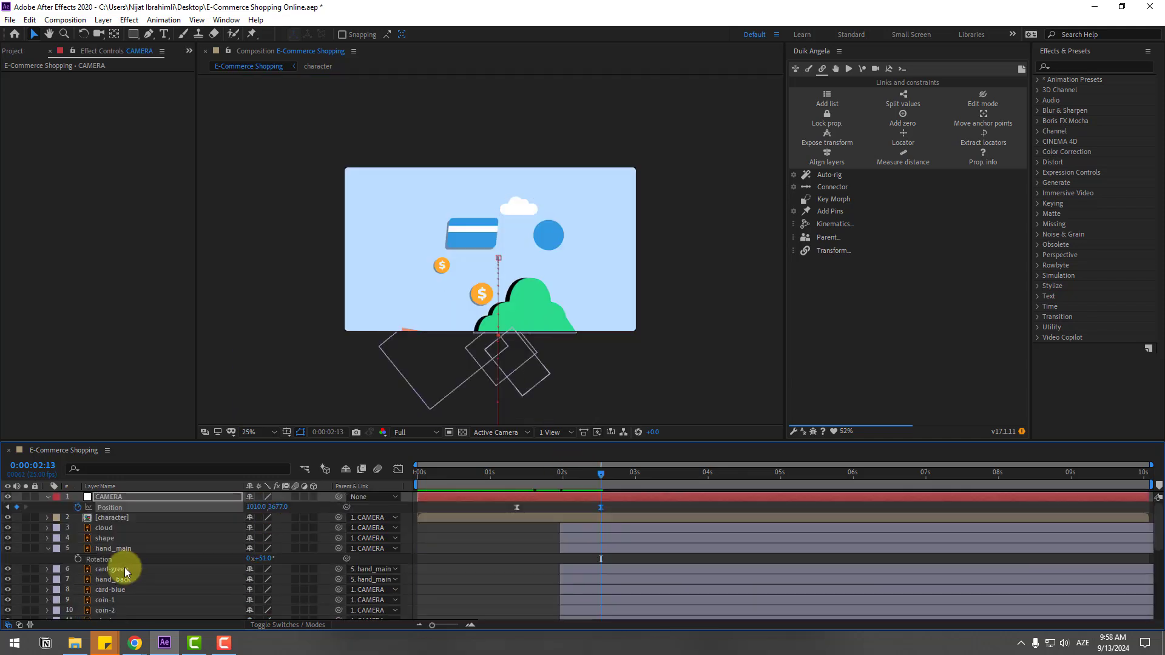
Set hand_main's Rotation to 61°, start its layer at about 0:00:02:13, and keyframe the rotation at 0:00:02:14
left_click(97, 549)
key("Page_Down")
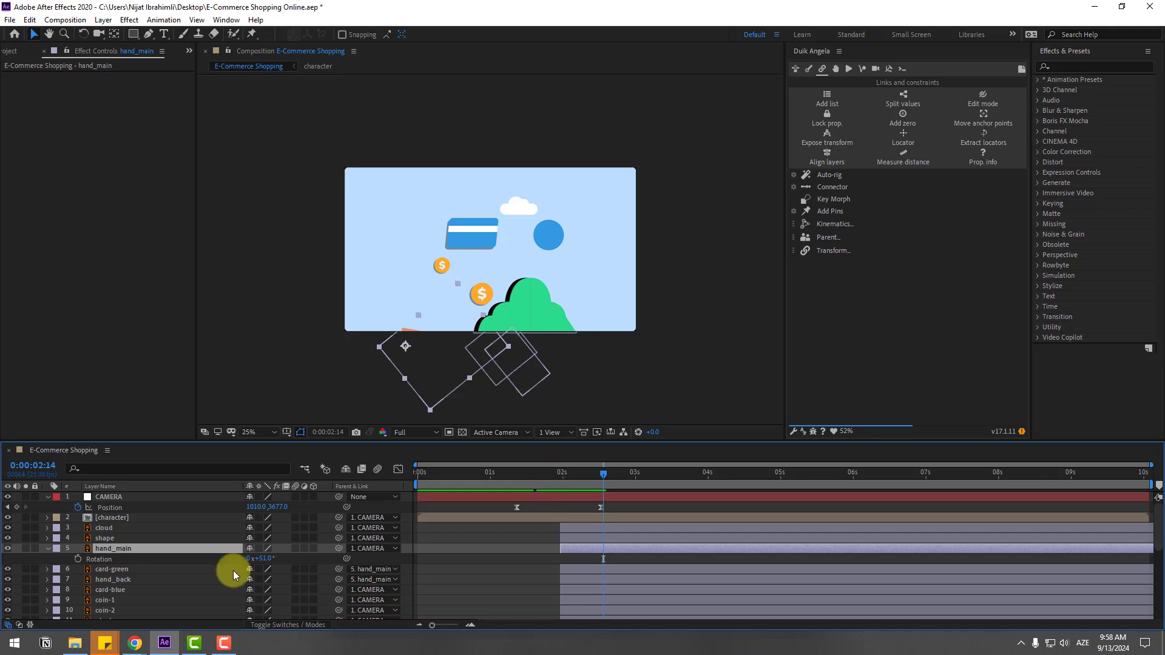
left_click_drag(264, 558, 269, 555)
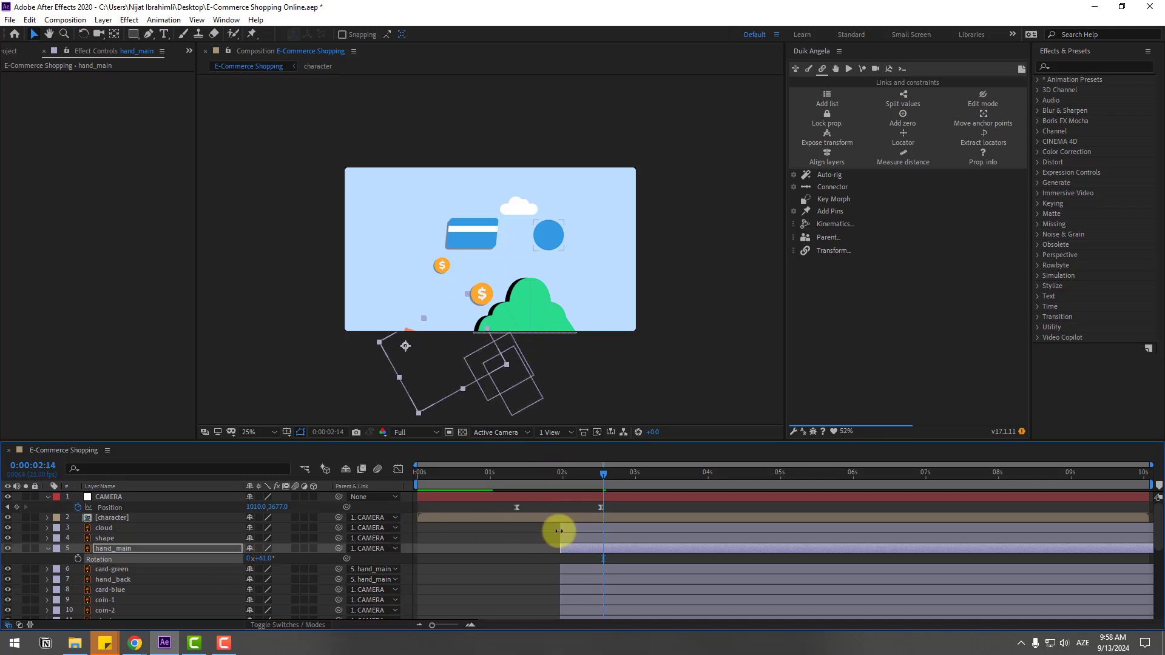
left_click_drag(583, 550, 613, 548)
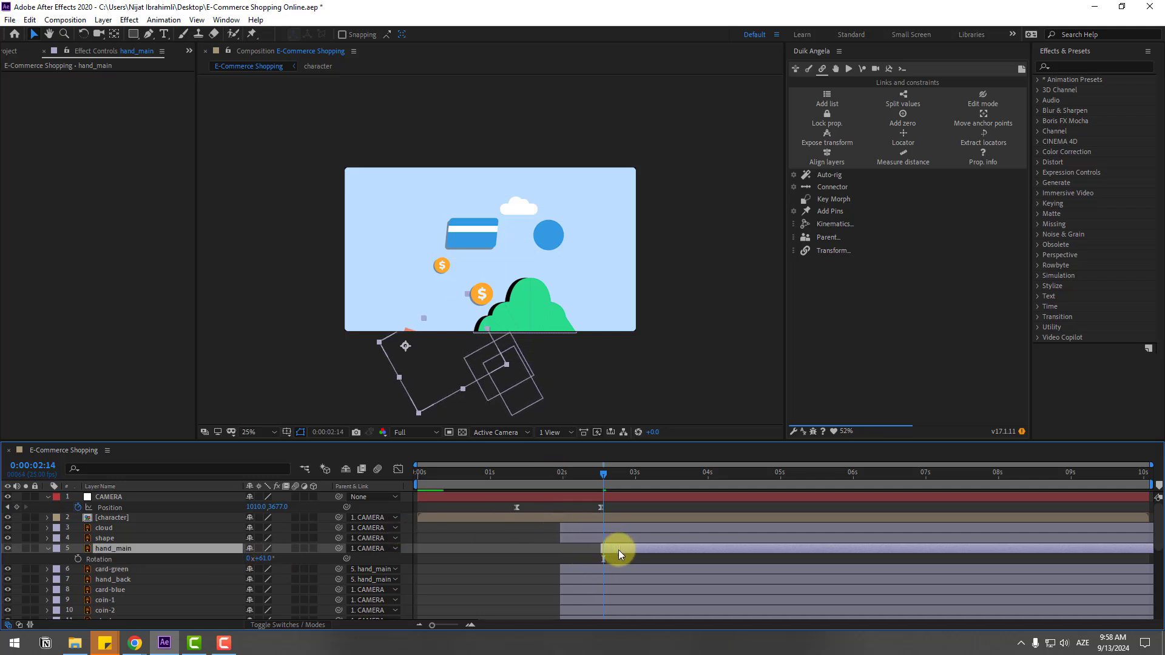
left_click(78, 559)
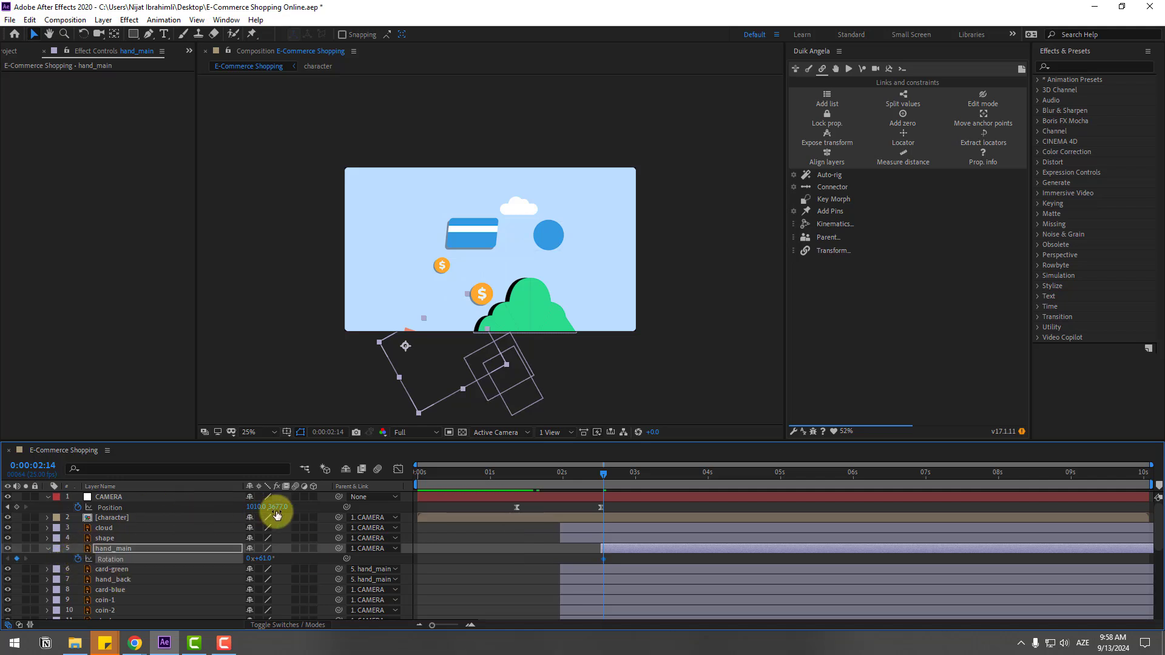
Swing hand_main upright with Rotation keyframes at 0:00:02:24, 2° at 0:00:03:09, -1° at 0:00:03:19 and 0° at 0:00:04:04
mouse_move(265, 560)
left_mouse_down()
mouse_move(221, 557)
mouse_move(265, 566)
left_mouse_up()
key("shift+Page_Down")
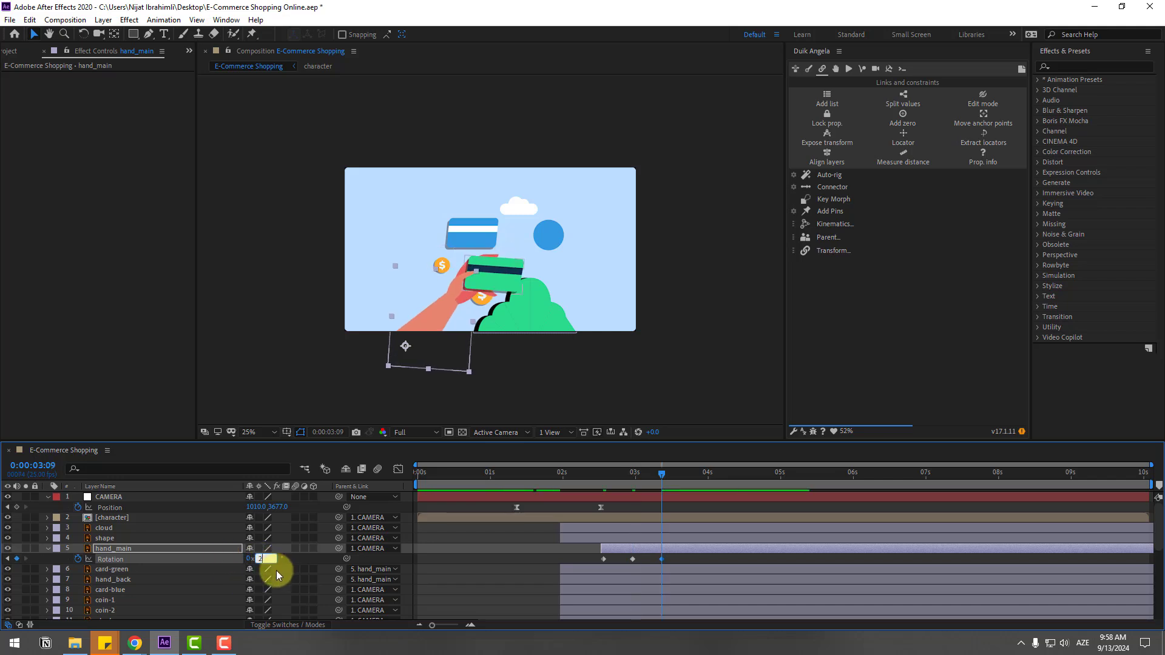
type("2")
key("Return")
key("shift+Page_Down")
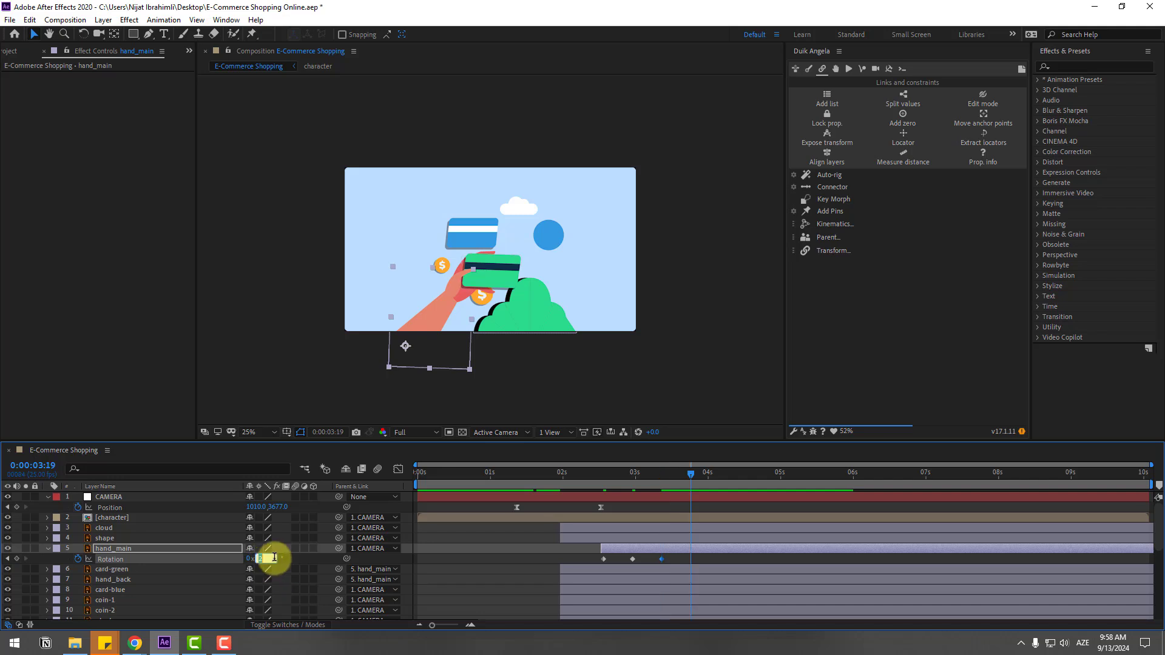
type("-1")
key("Return")
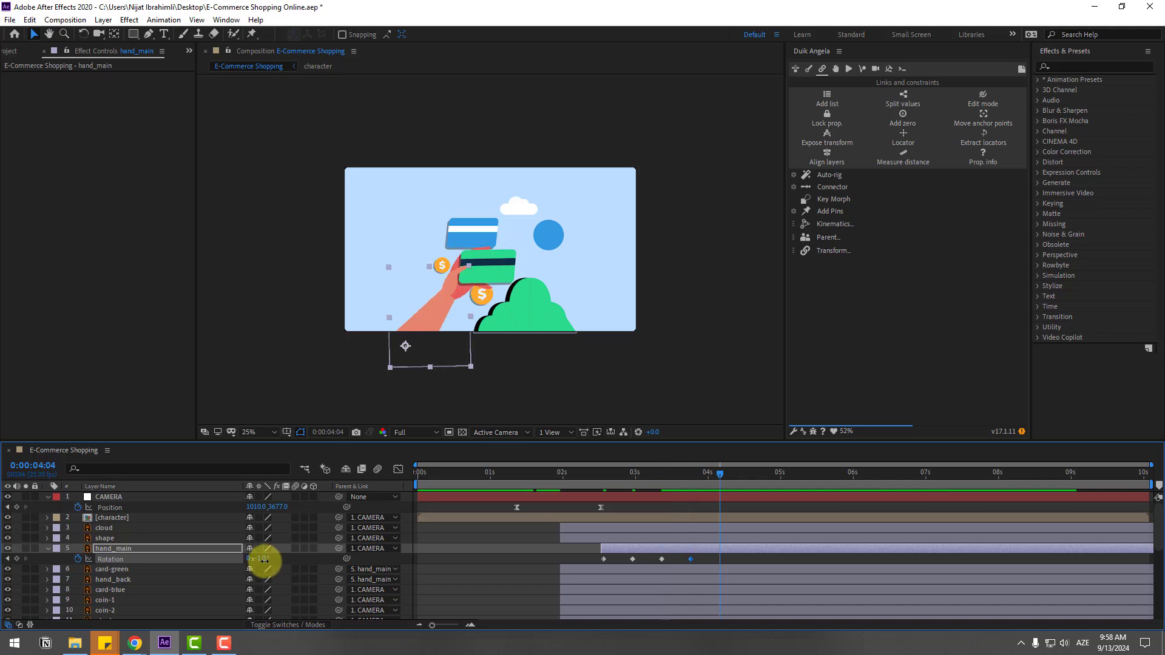
key("Return")
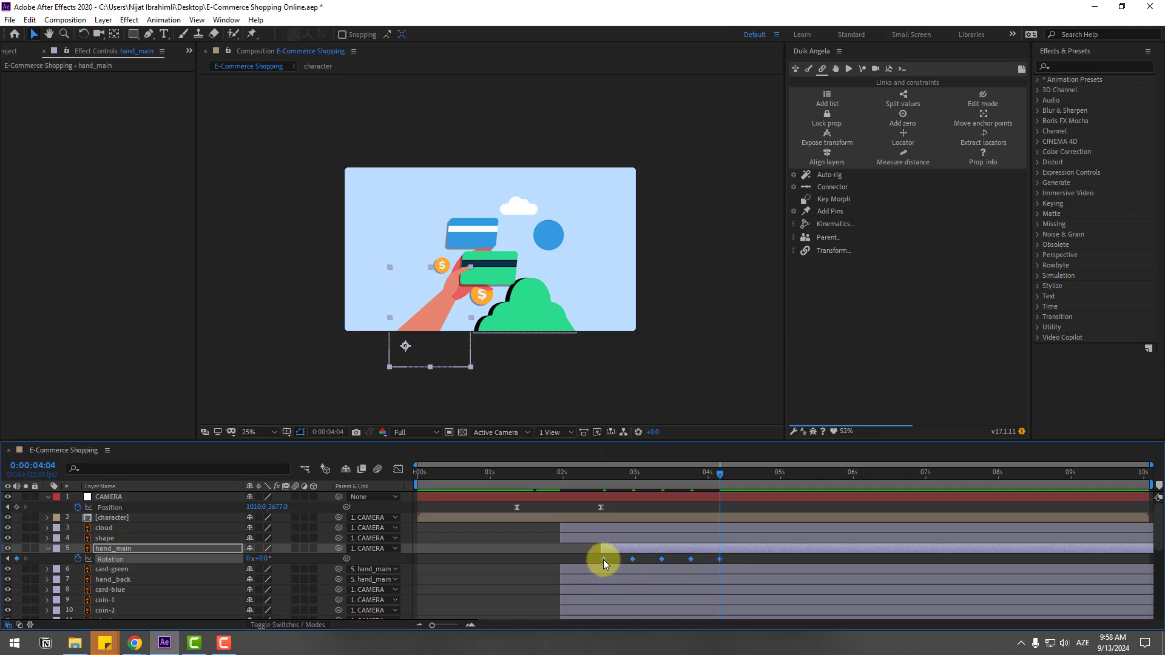
Apply Easy Ease to all of hand_main's Rotation keyframes
right_click(603, 558)
mouse_move(698, 551)
left_click(773, 471)
Start the work area at about 2.5 seconds, preview the hand's swing, and fit the composition to the viewer
left_click_drag(418, 482, 597, 483)
key("space")
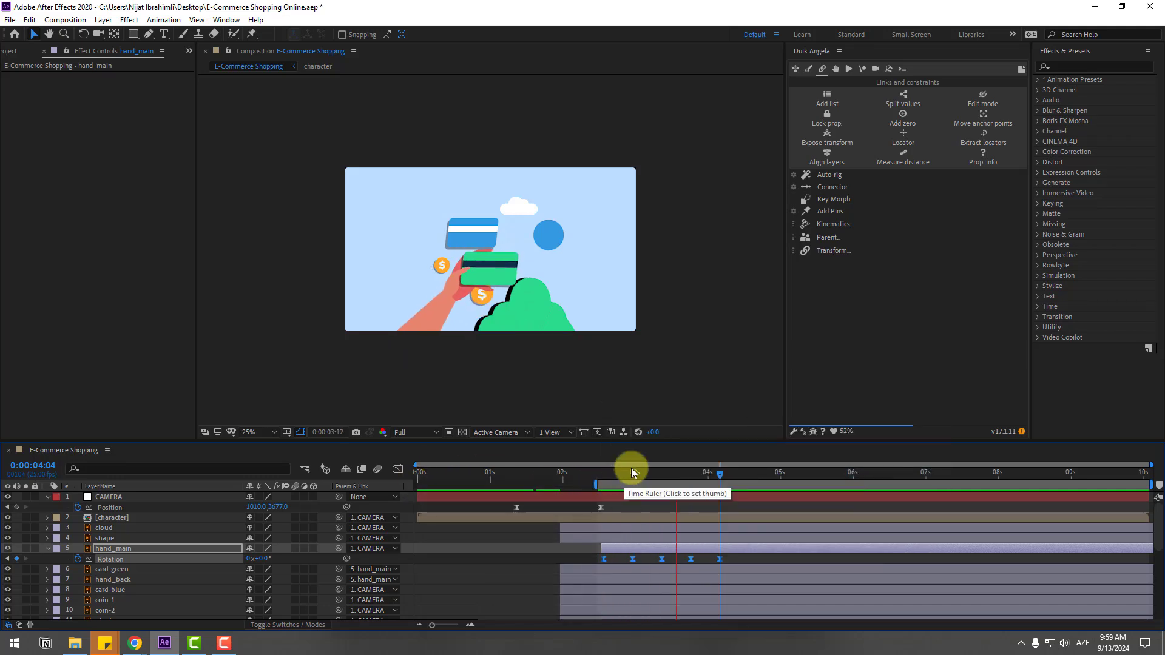
scroll(562, 340, "up", 3)
left_click(254, 432)
left_click(285, 230)
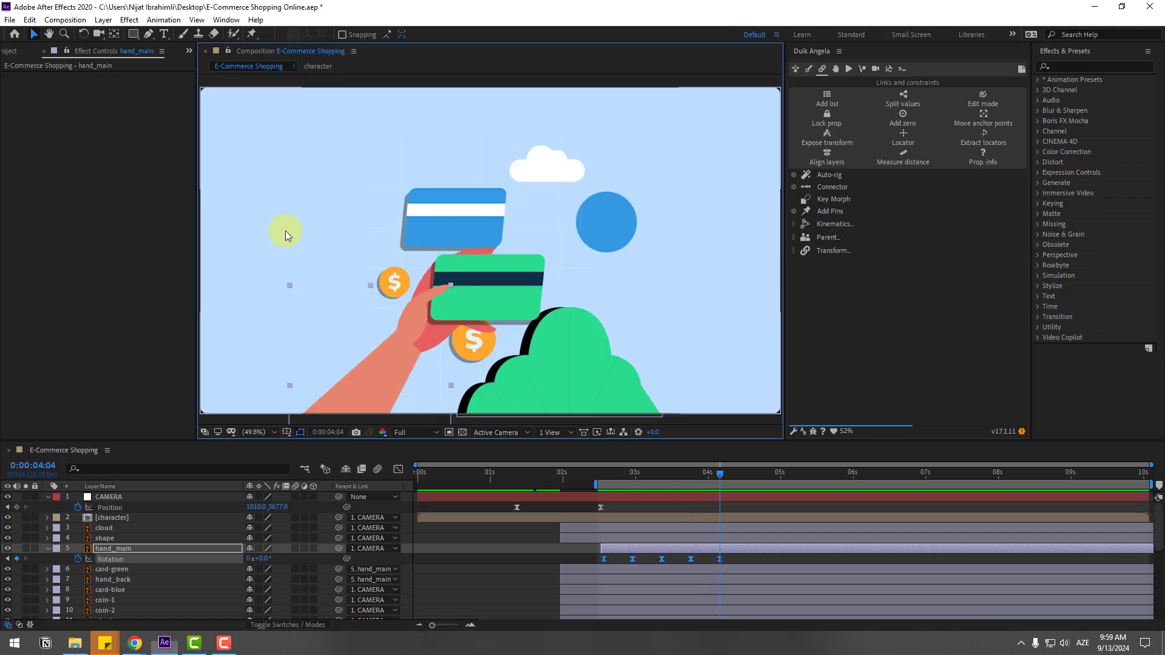
Keyframe hand_main's Scale at 112% at 0:00:02:14 and at 0% just before it, so the hand stays hidden until then
left_click_drag(659, 475, 603, 481)
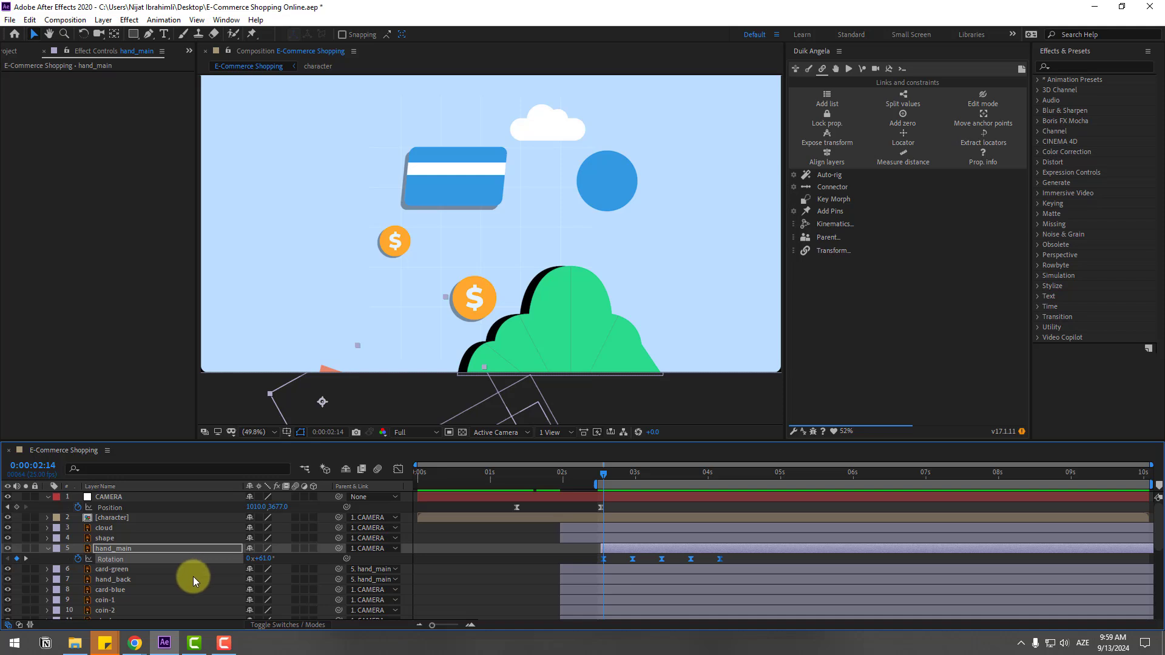
key("shift+s")
left_click(78, 558)
left_click(601, 470)
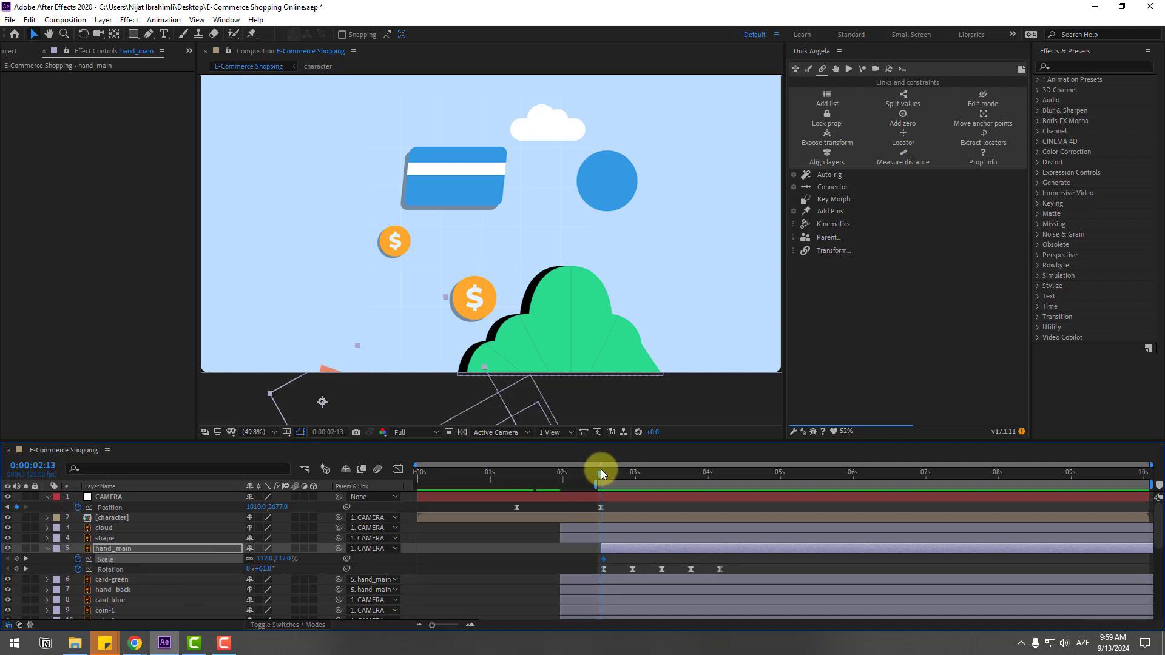
left_click(266, 559)
type("0")
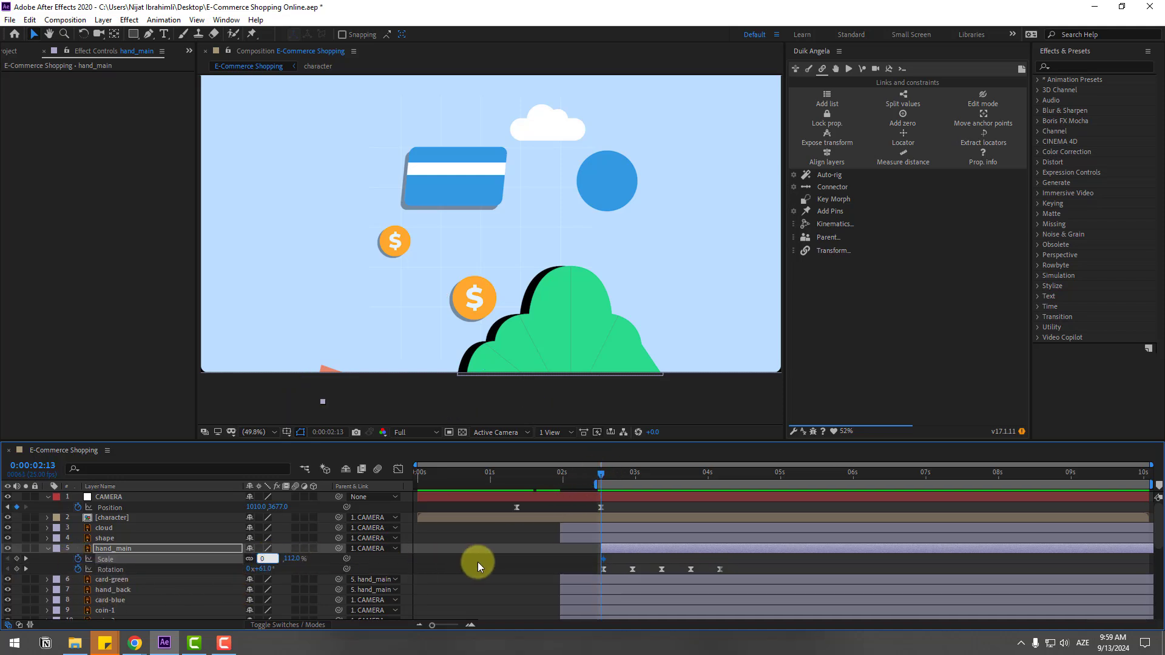
left_click(478, 562)
key("space")
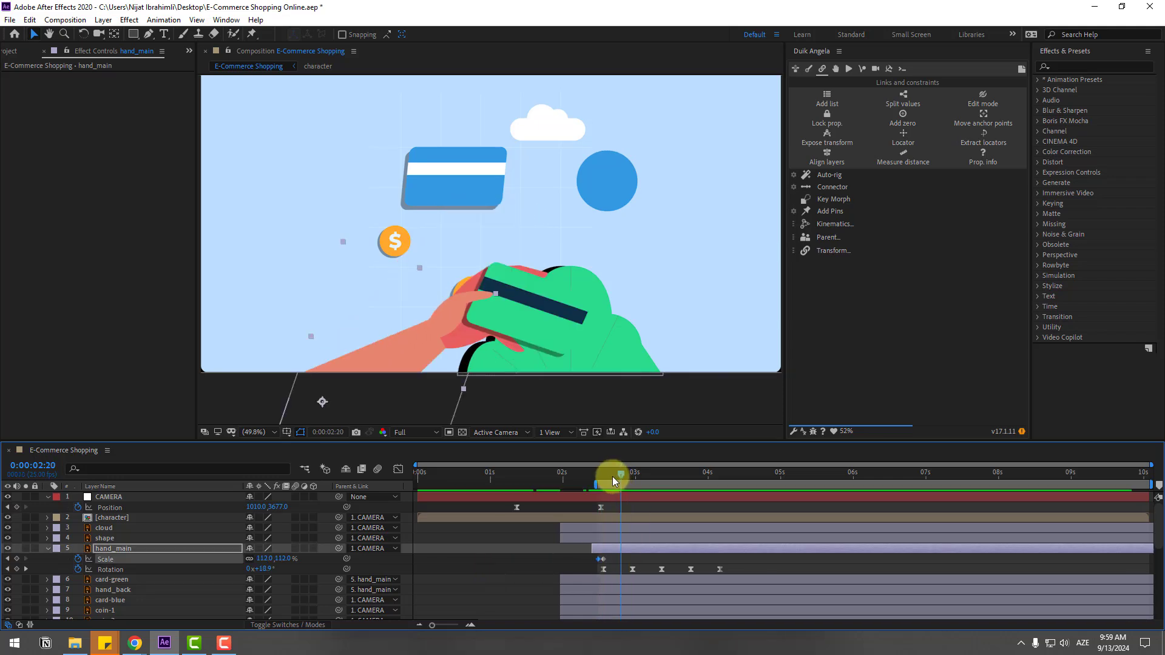
left_click(604, 473)
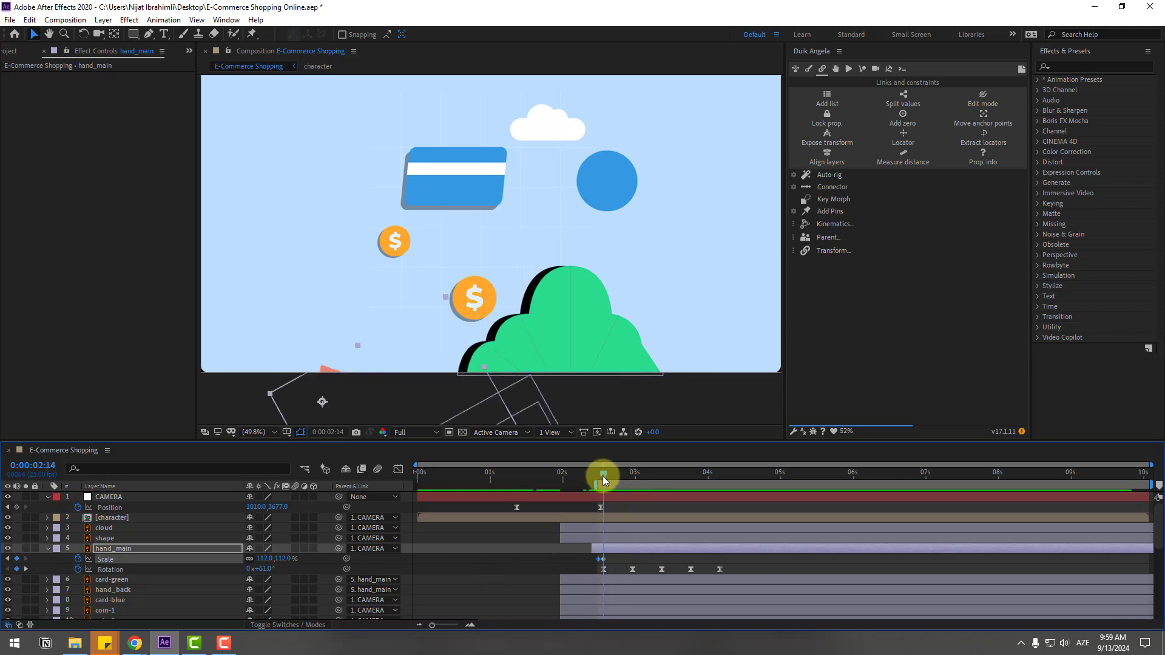
Add two Position keyframes to hand_main a few frames apart near 0:00:02:14, ending at Y -2426.4, and scrub through the motion
key("shift+p")
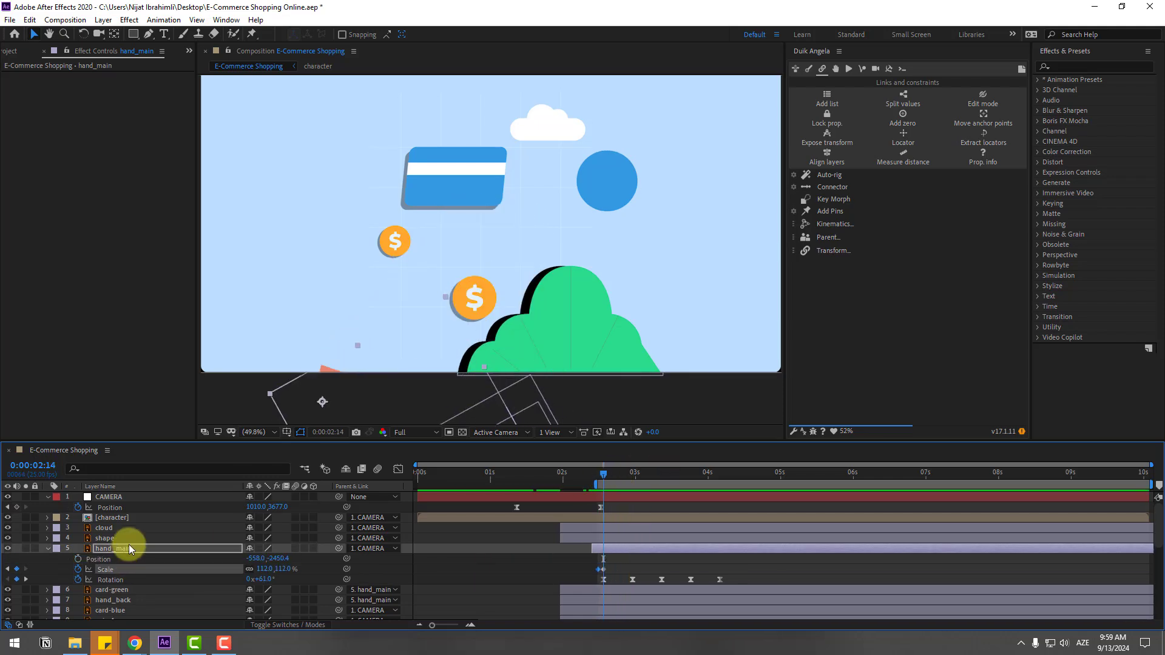
left_click(83, 559)
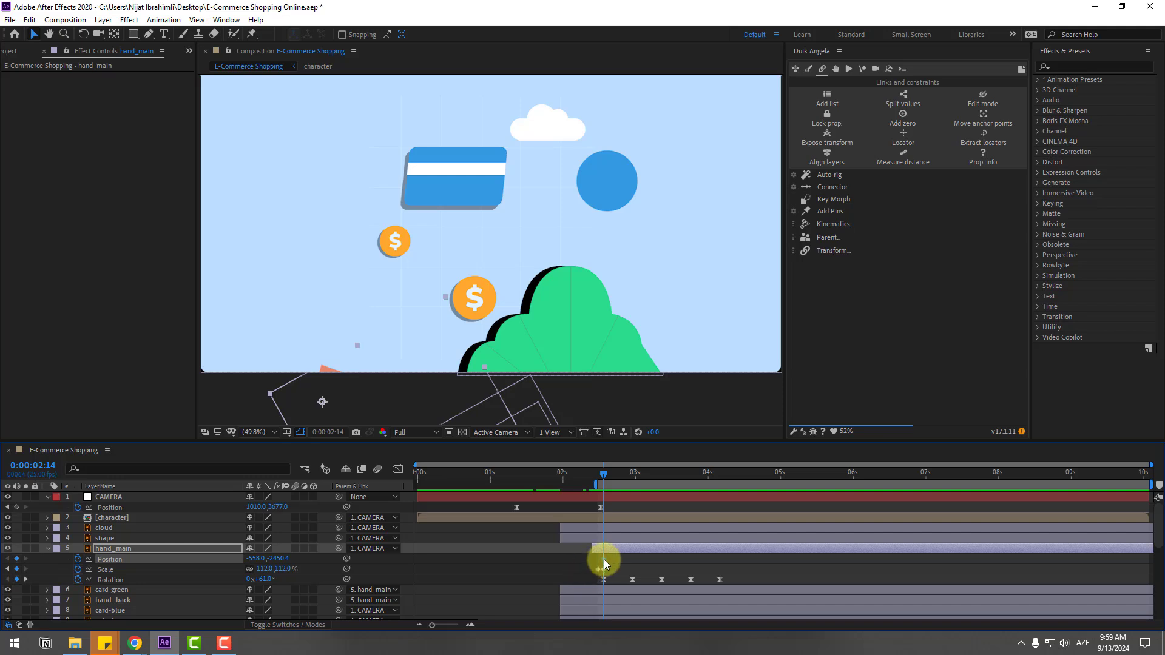
left_click_drag(603, 560, 615, 559)
left_click_drag(277, 558, 333, 540)
left_click_drag(604, 474, 728, 474)
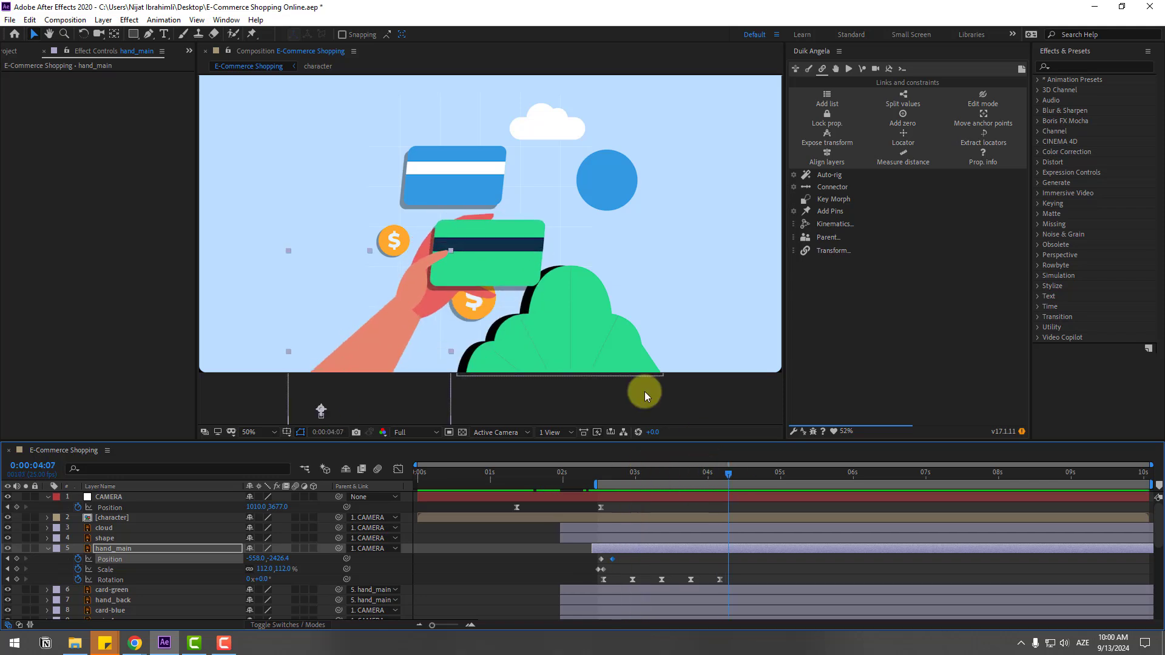
Keyframe card-blue's Position above the frame at Y -3779.5 at 0:00:02:22, and at Y -3223.5 at 0:00:03:11
left_click(456, 184)
scroll(175, 544, "down", 1)
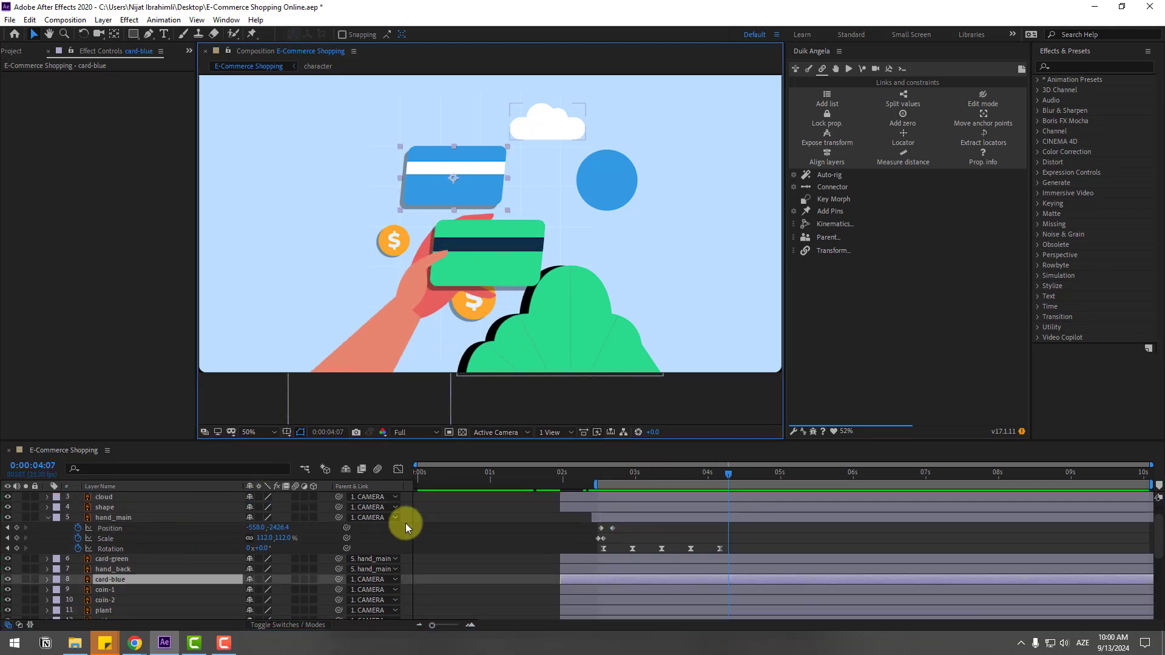
key("p")
key("comma")
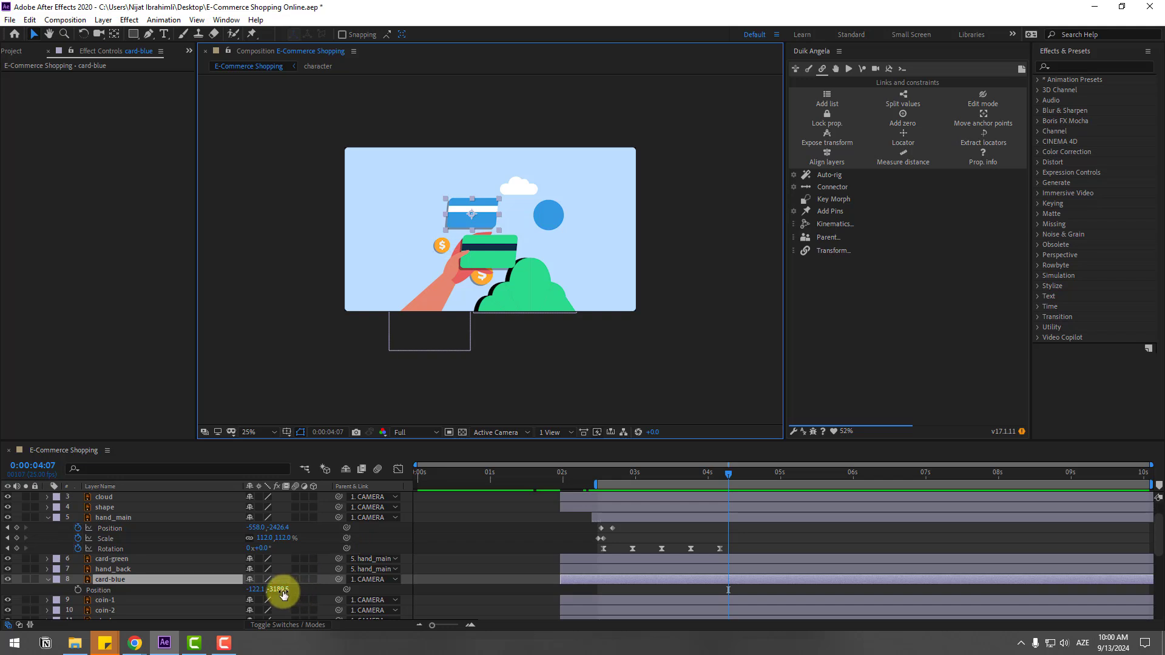
left_click_drag(283, 592, 248, 586)
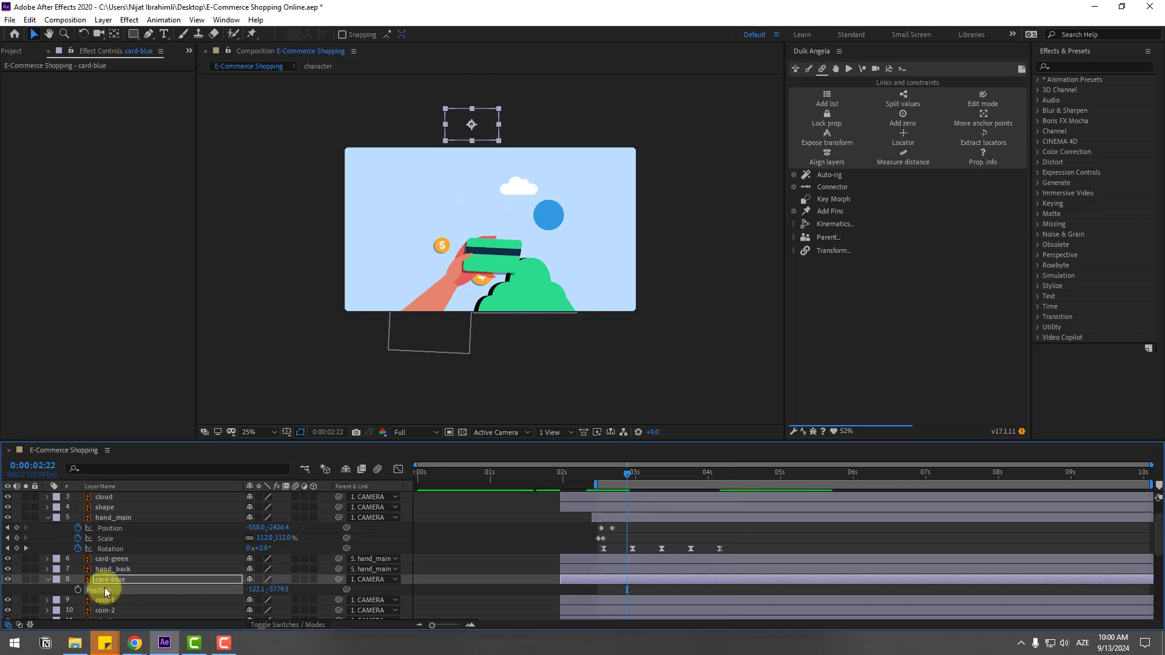
left_click(76, 589)
left_click_drag(645, 472, 665, 476)
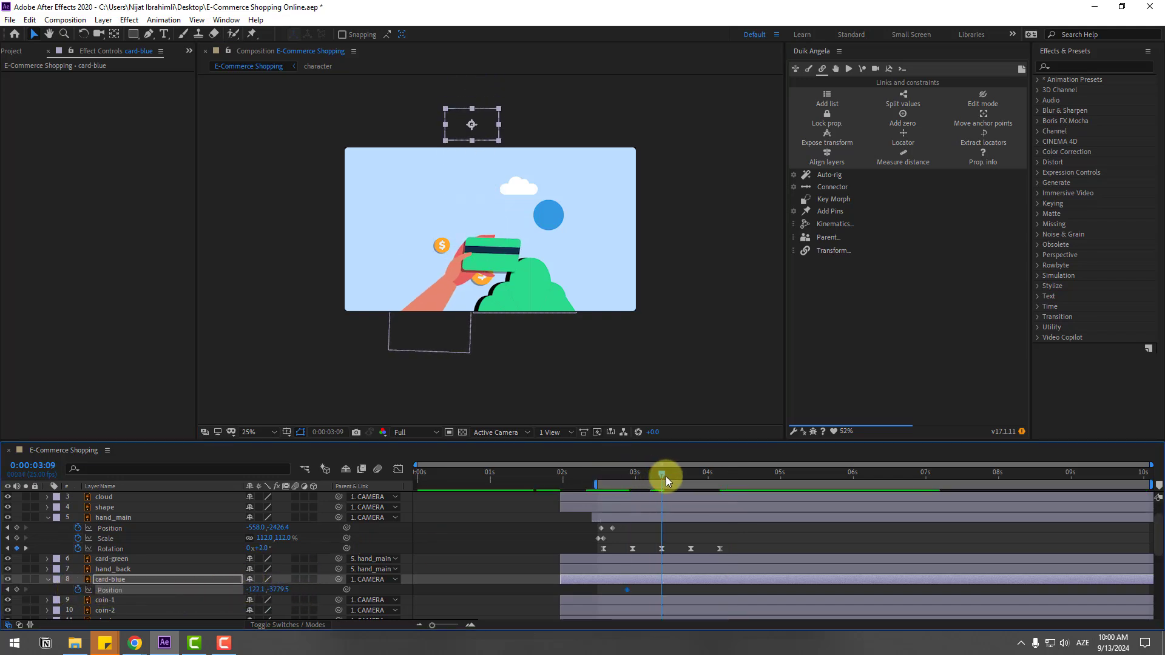
left_click_drag(283, 595, 701, 510)
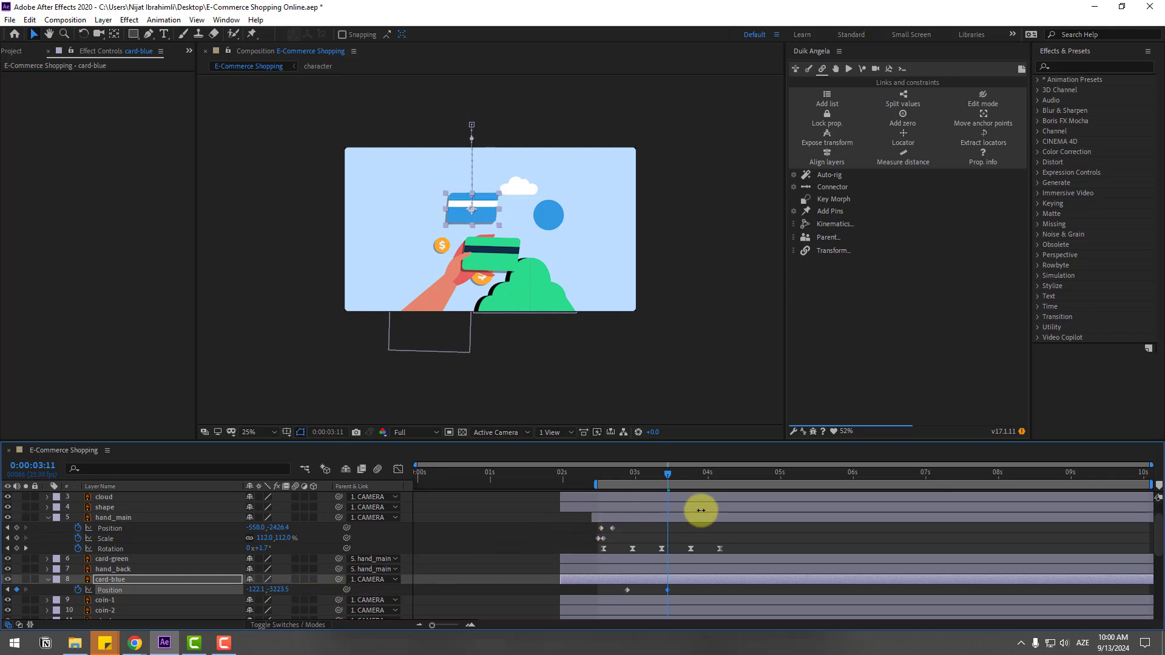
Apply Easy Ease to card-blue's Position keyframes and reshape their speed curve into a sharp late peak
right_click(626, 591)
mouse_move(645, 580)
left_click(725, 503)
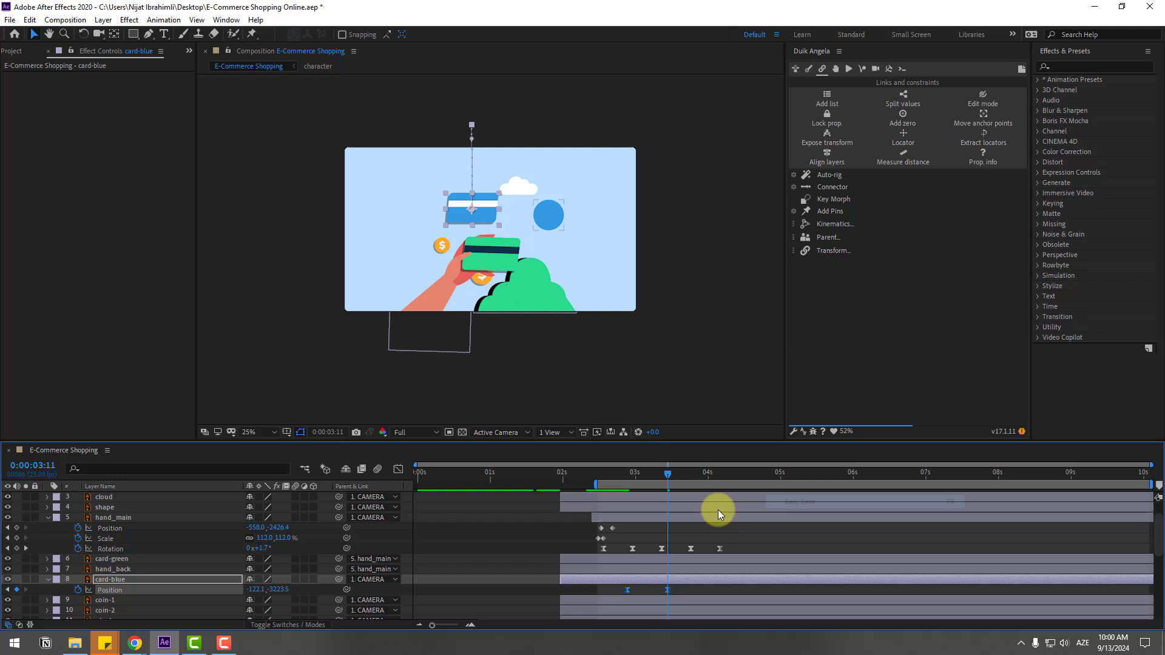
left_click(397, 469)
left_click_drag(640, 594, 633, 586)
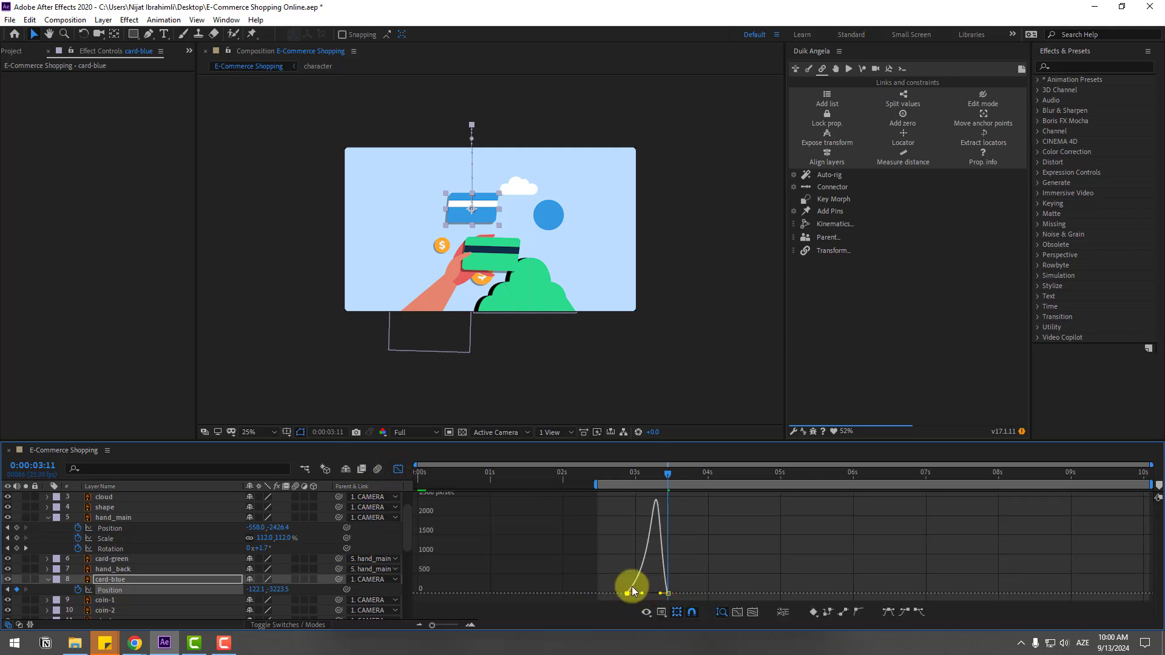
Spread card-blue's Position keyframes farther apart, ease the end of their speed curve to about 56.5% influence, and preview the drop
left_click(400, 469)
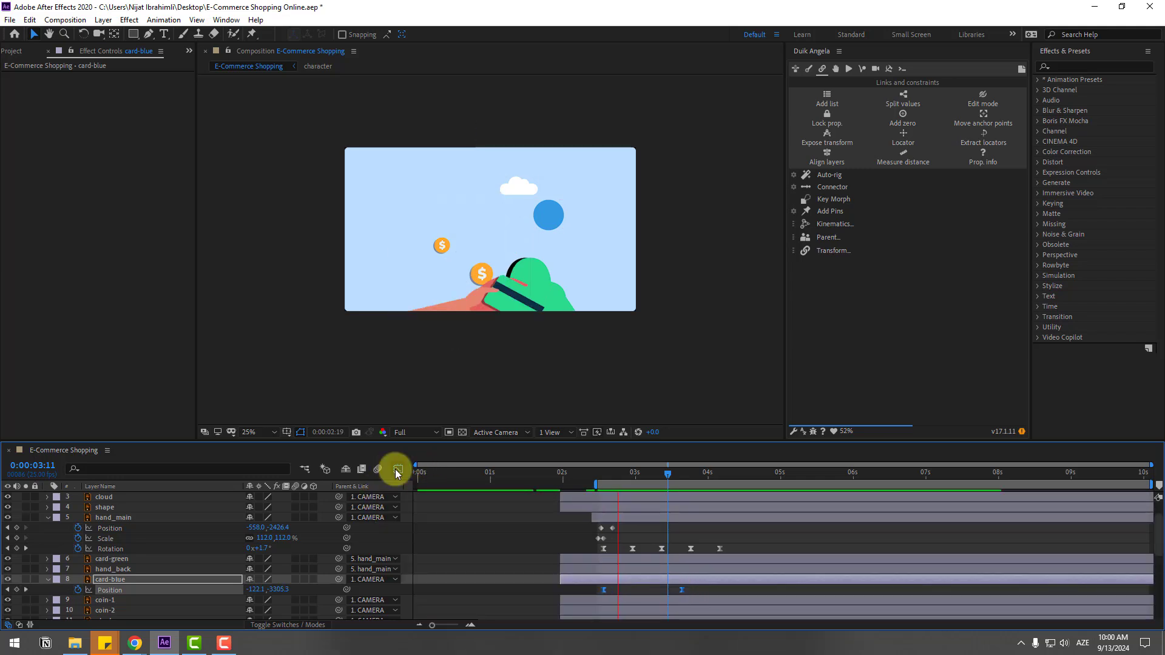
left_click(396, 469)
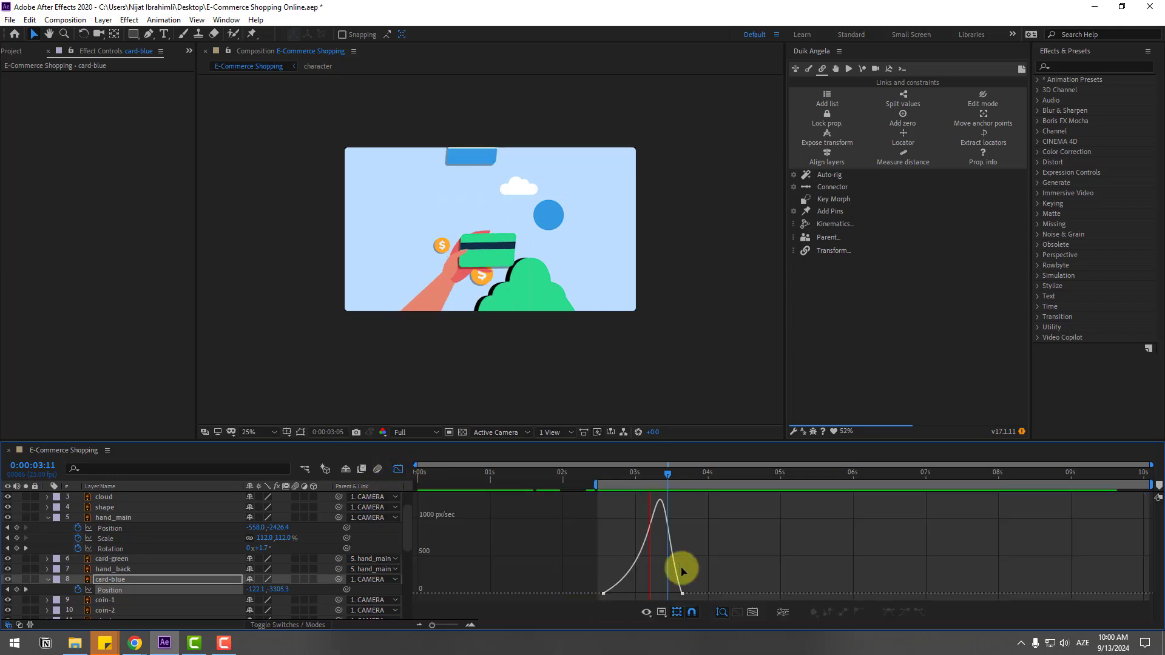
left_click(660, 473)
left_click_drag(701, 580, 659, 593)
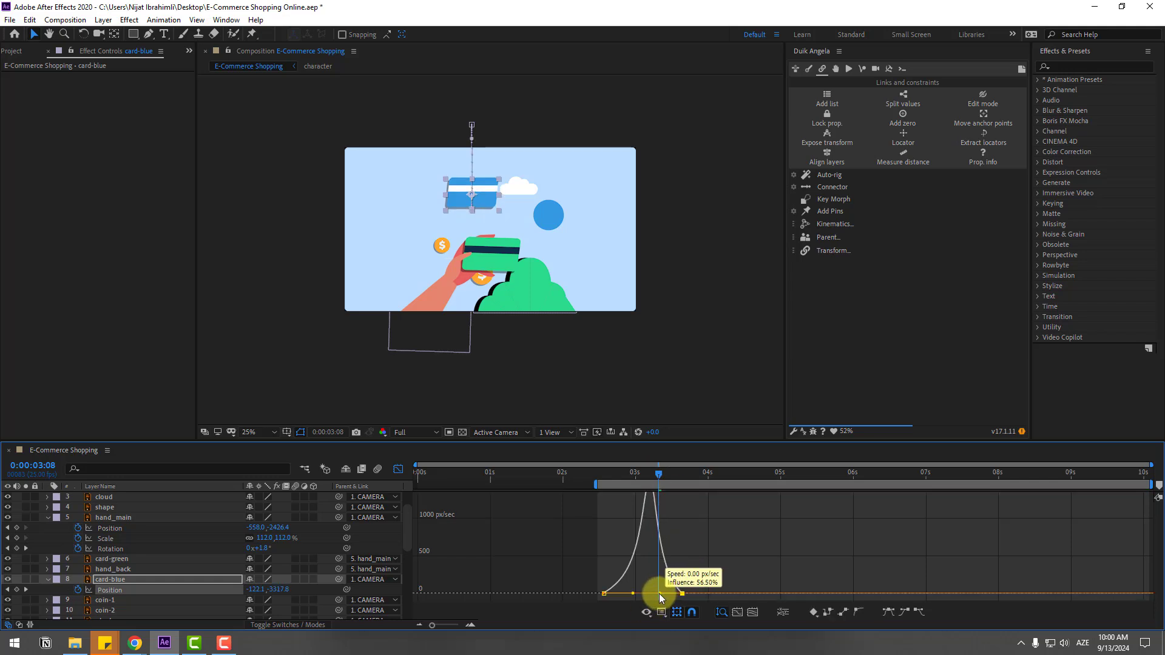
key("space")
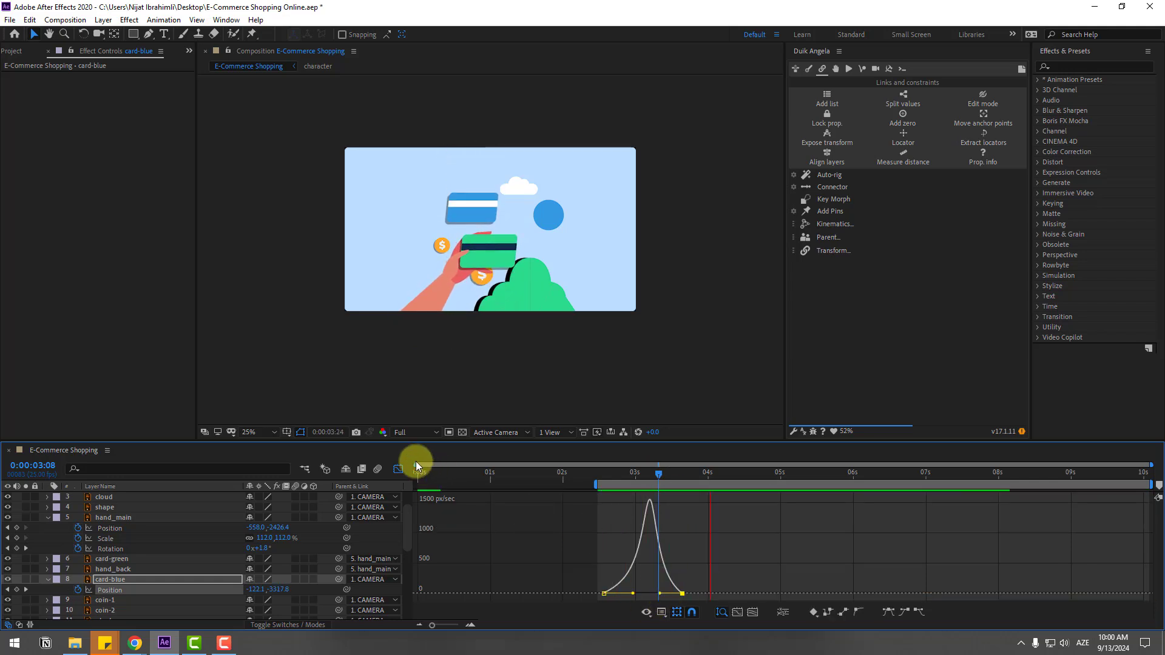
left_click(398, 469)
Add starting Rotation keyframes to coin-1 and coin-2 at 0:00:01:24, where their layers begin
left_click(636, 474)
key("Page_Up")
key("Page_Up")
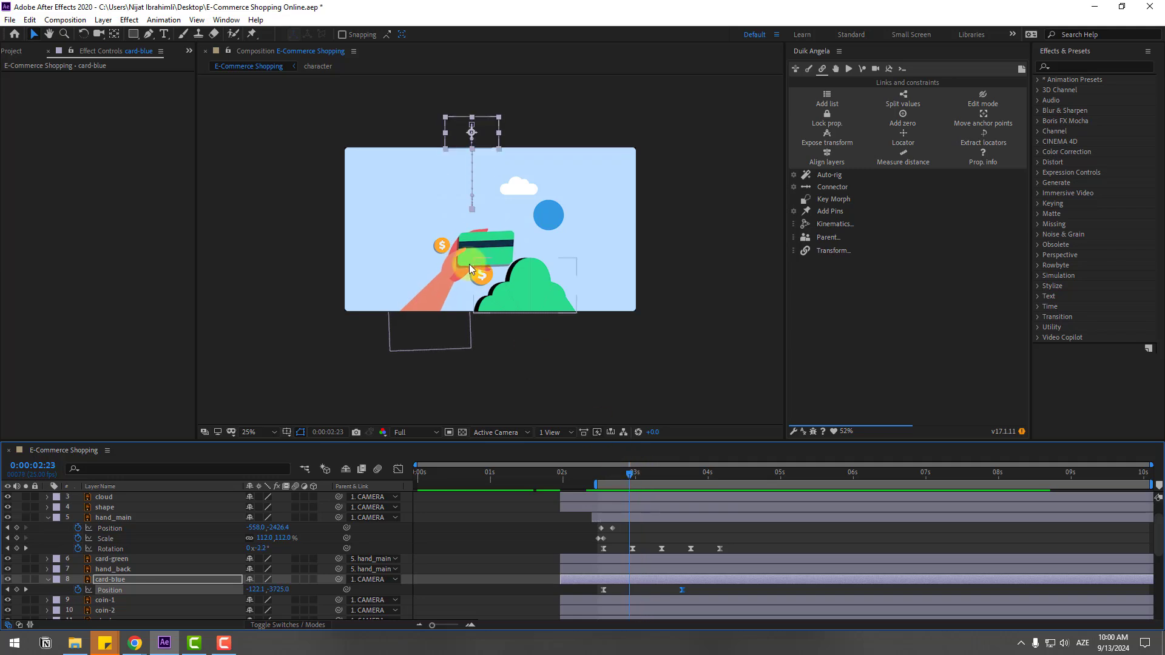
left_click(441, 246)
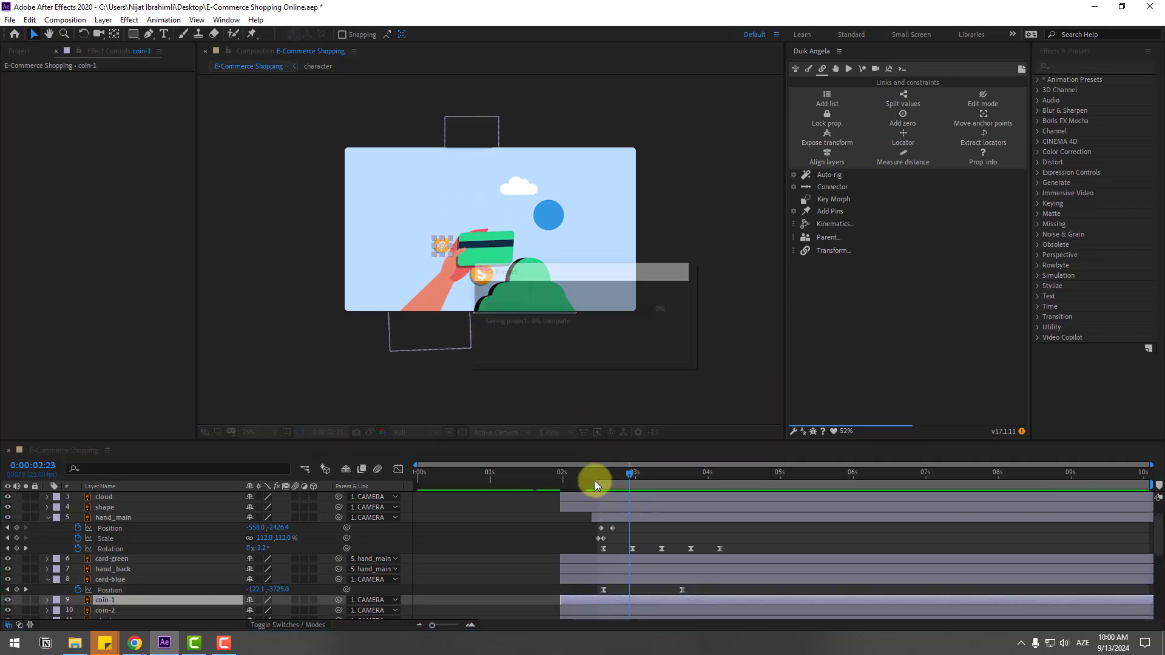
key("period")
left_click_drag(604, 470, 560, 473)
scroll(508, 511, "down", 2)
left_click(113, 579, "ctrl")
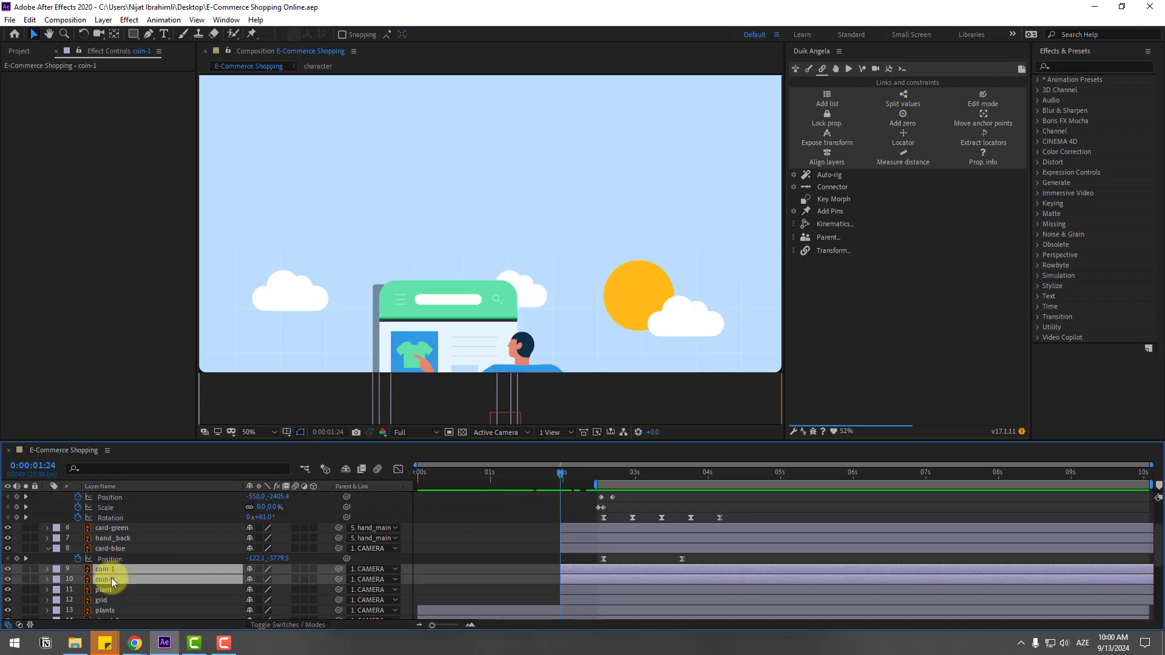
key("r")
left_click(77, 580)
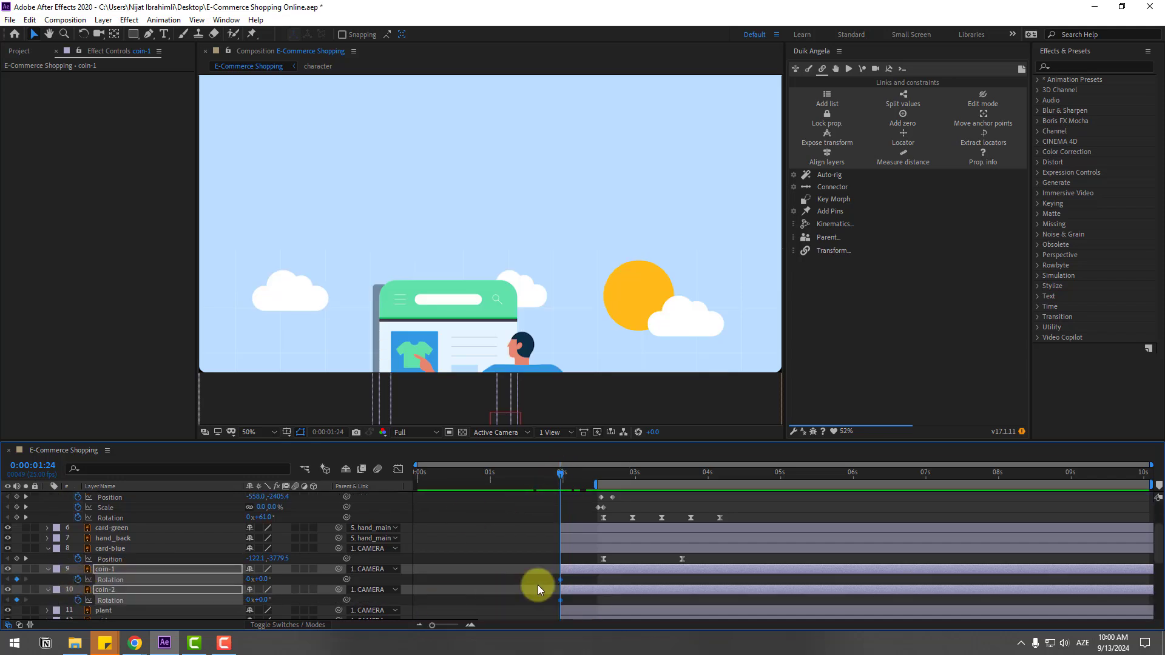
At 0:00:10:01 set Rotation to 2 full turns for coin-1 and 1 turn for coin-2, and preview the spin
left_click_drag(657, 470, 1087, 478)
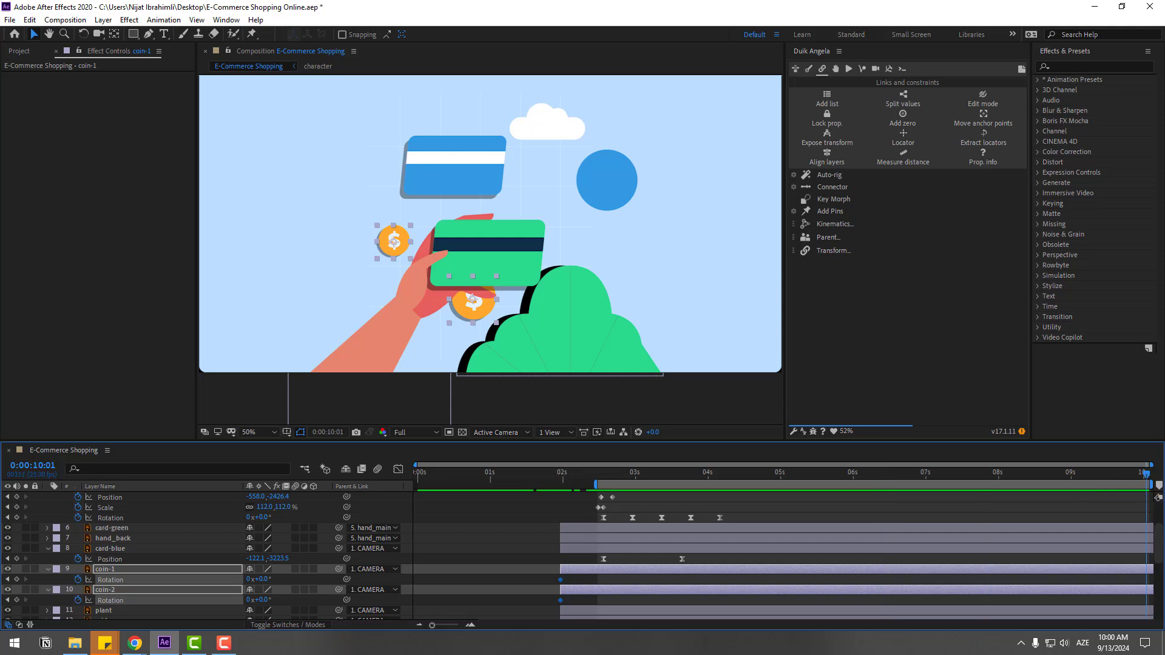
left_click(455, 556)
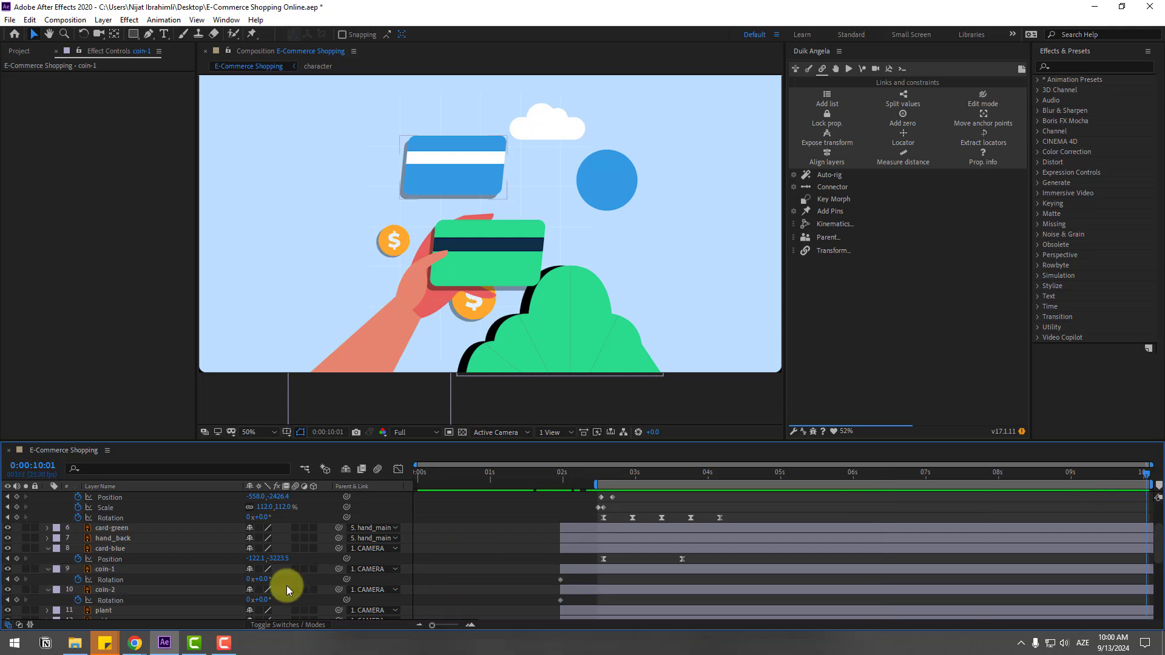
left_click(250, 580)
type("2")
left_click(250, 599)
type("1")
left_click(508, 544)
key("space")
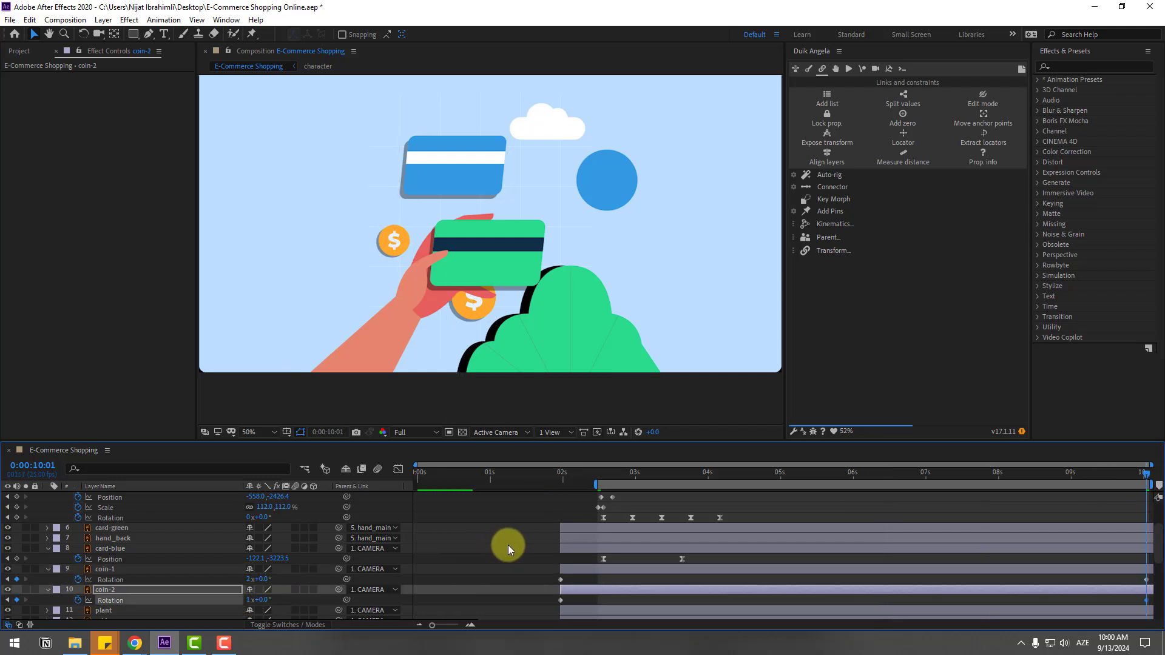
key("space")
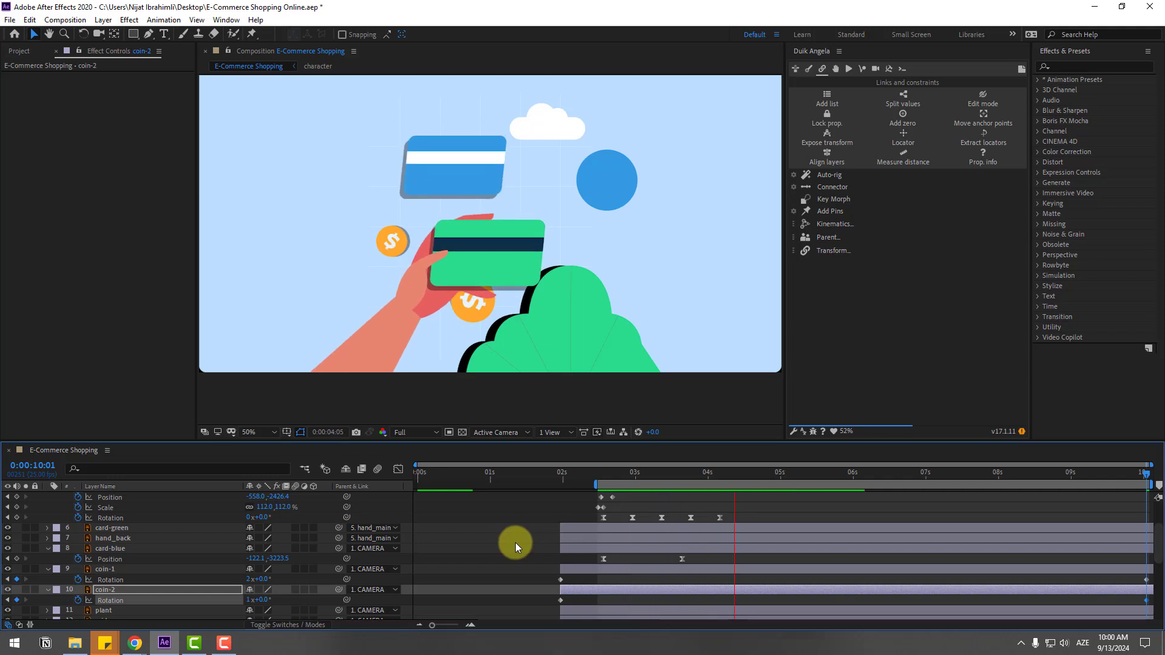
Keyframe the cloud layer's Position at 0:00:01:24 and shift it sideways to X -327.7 at 0:00:10:01
left_click(546, 118)
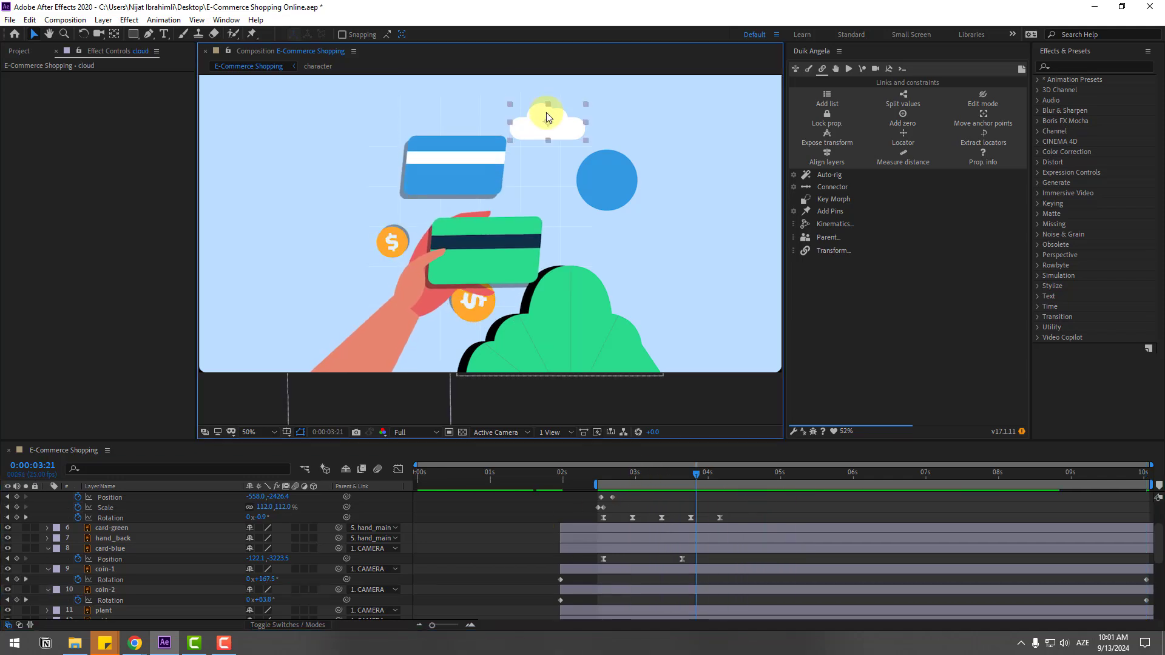
scroll(622, 595, "down", 1)
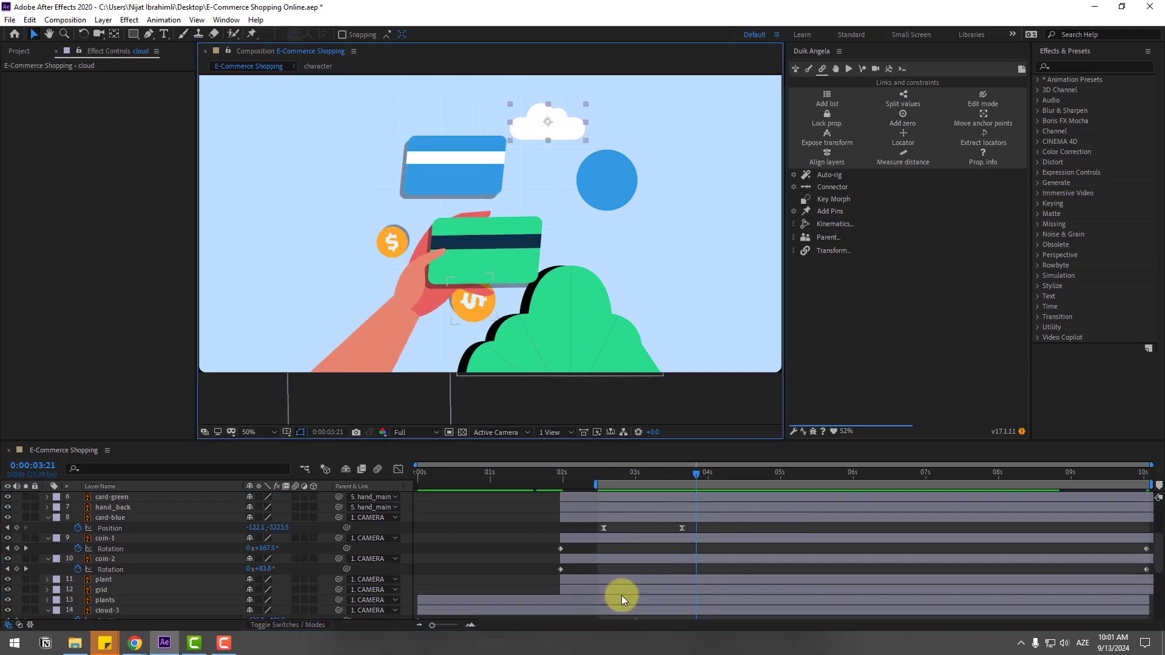
scroll(621, 595, "up", 3)
left_click(560, 476)
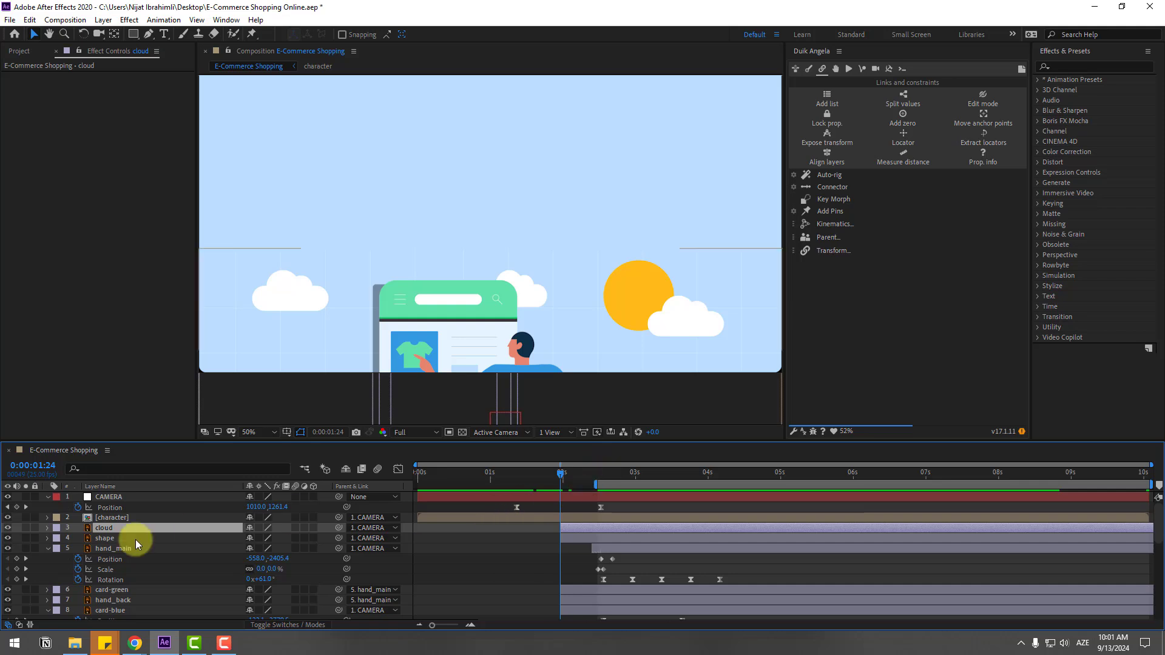
key("p")
left_click(77, 540)
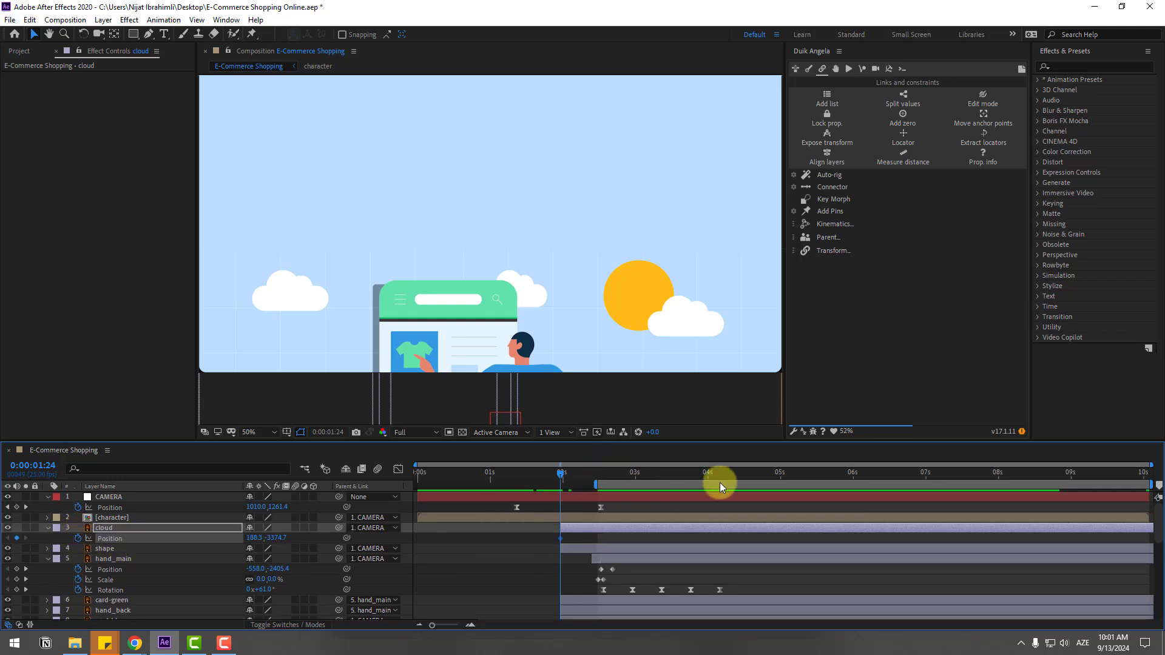
key("End")
left_click_drag(249, 544, 12, 534)
Apply the Fill effect to the blue circle on the shape layer and colour it yellow, F6FF00
left_click(610, 184)
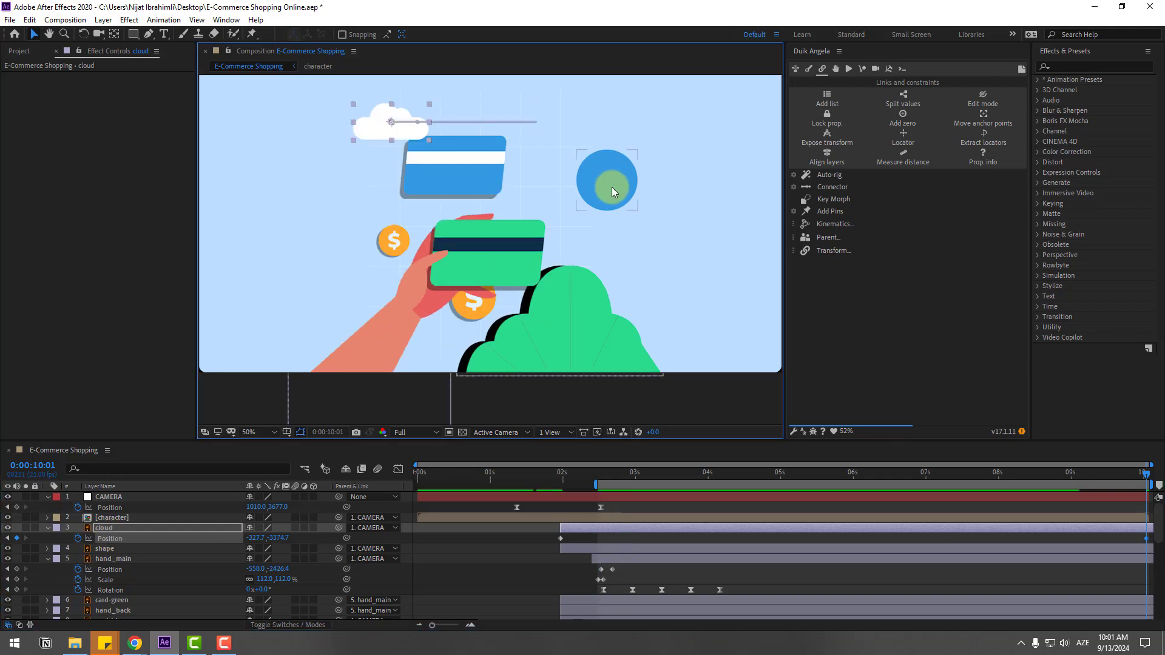
left_click(1087, 67)
type("fill")
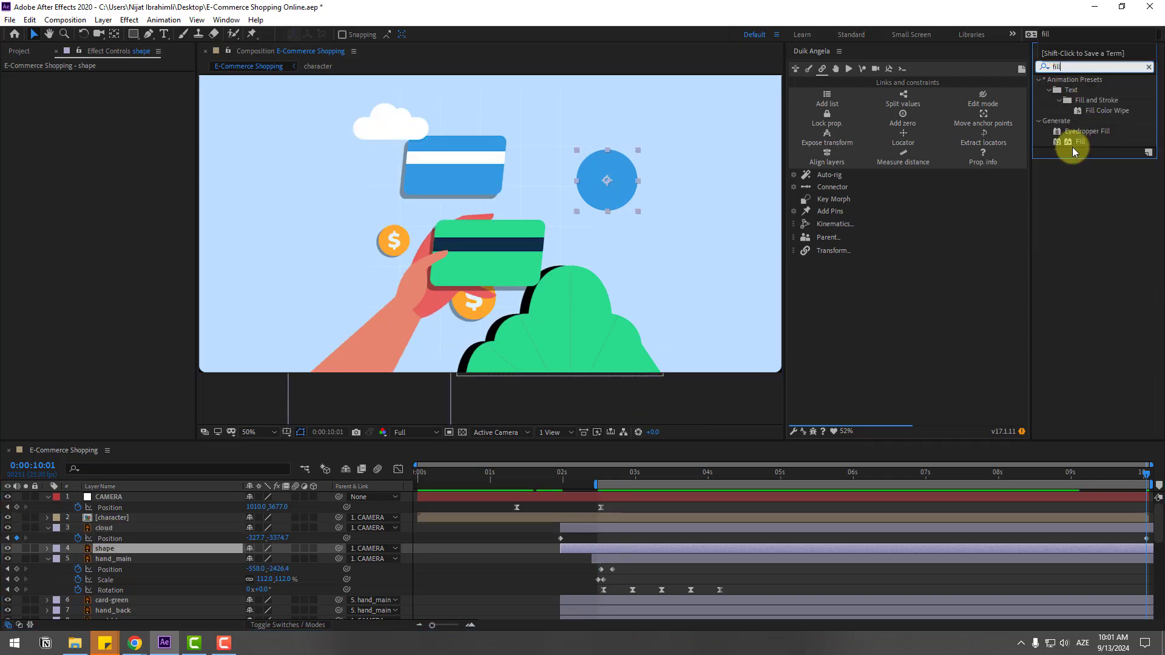
left_click_drag(1072, 146, 112, 548)
left_click(115, 108)
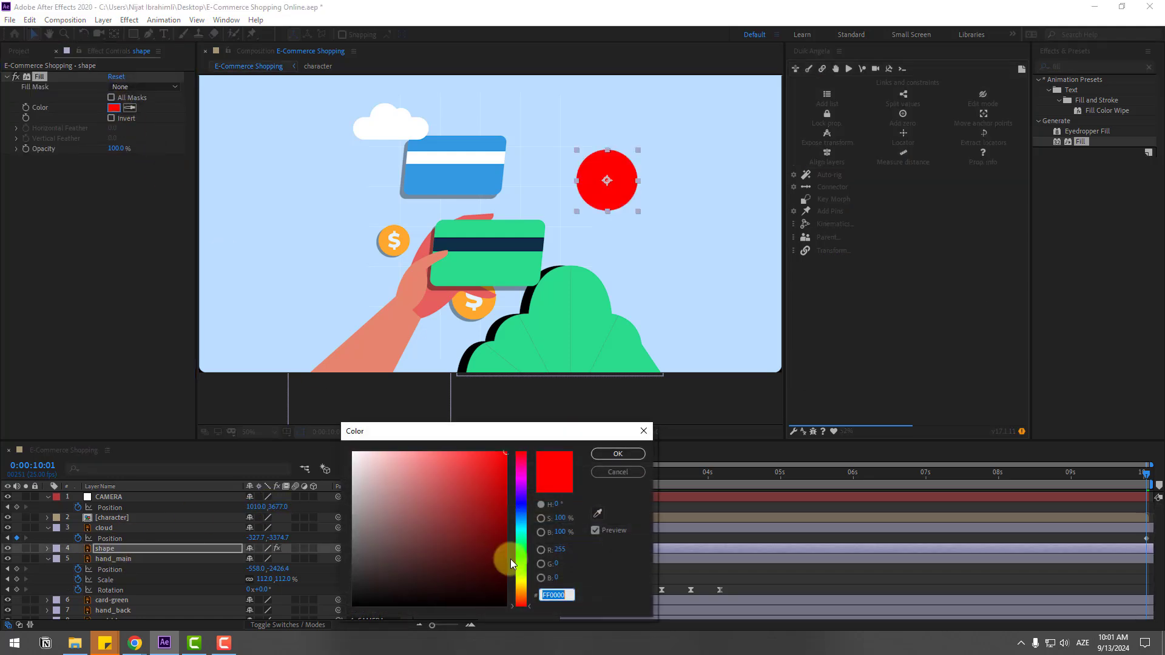
left_click_drag(522, 566, 523, 580)
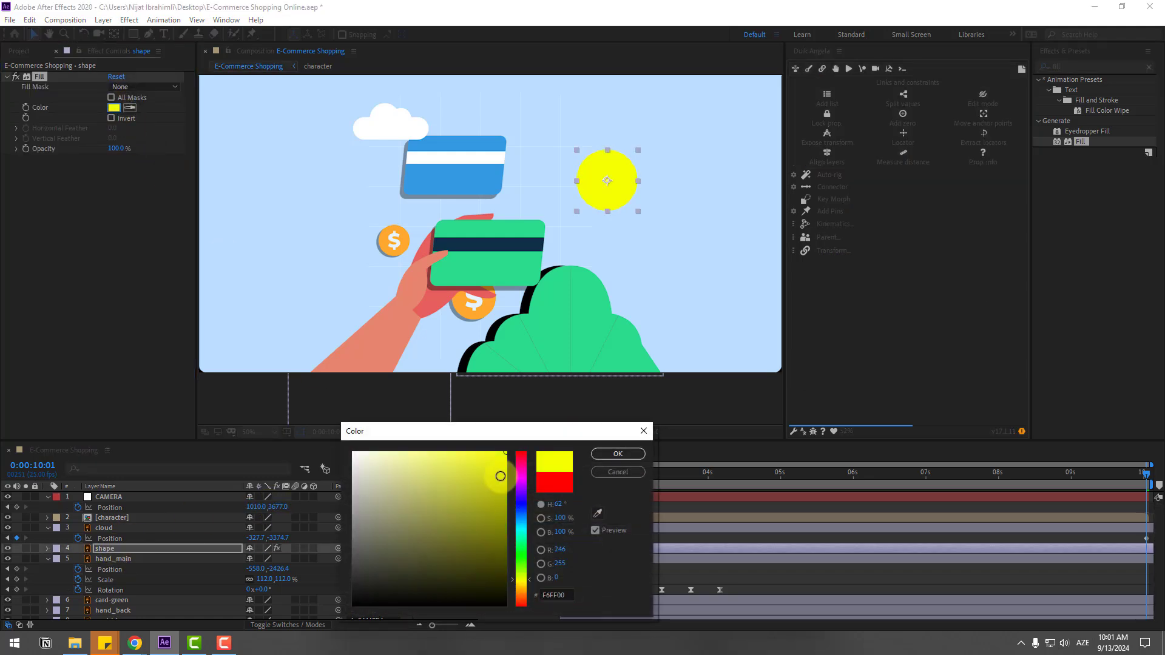
left_click(617, 456)
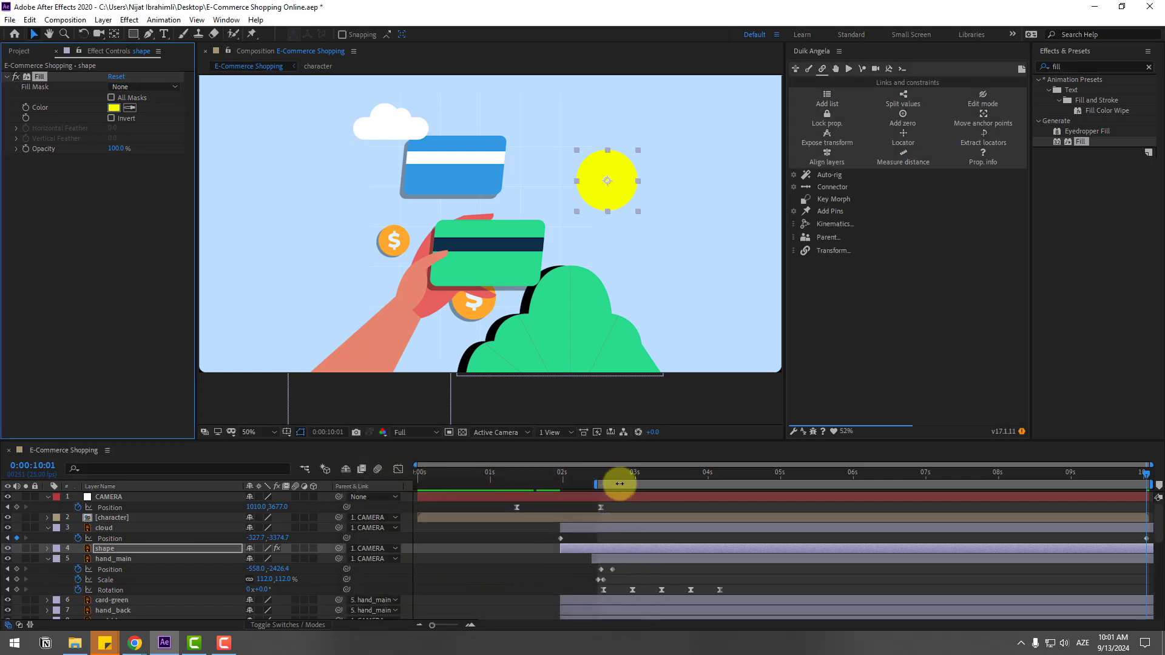
Move the yellow circle up and to the right in the sky as a sun
left_click(395, 119)
left_click(134, 540)
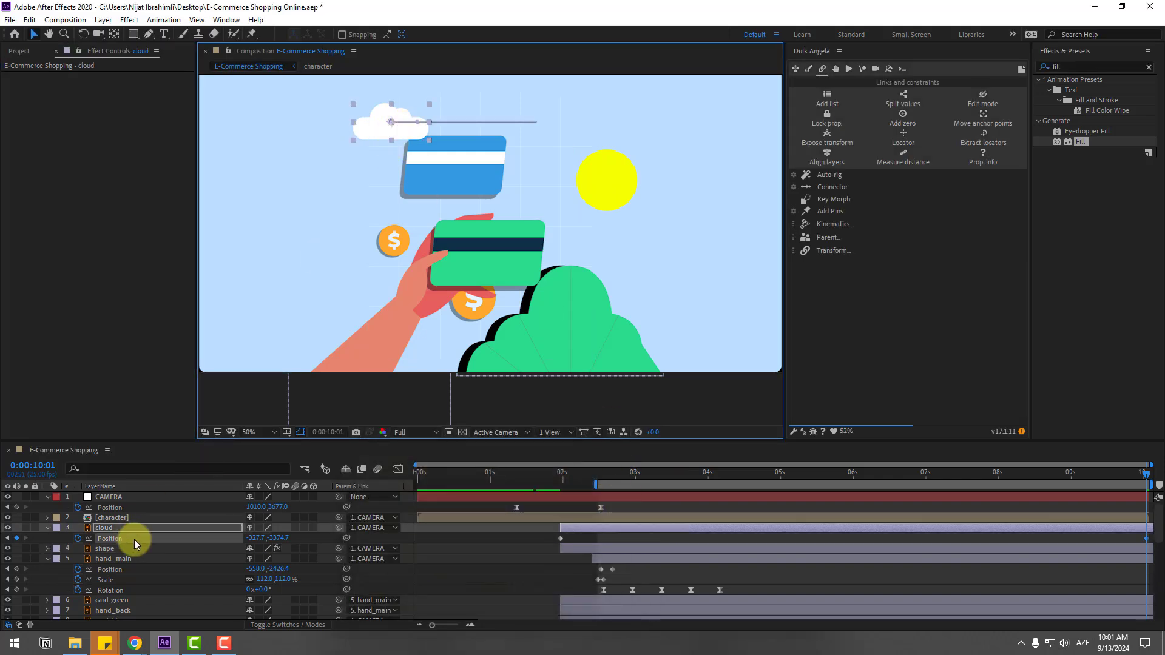
left_click_drag(601, 195, 373, 125)
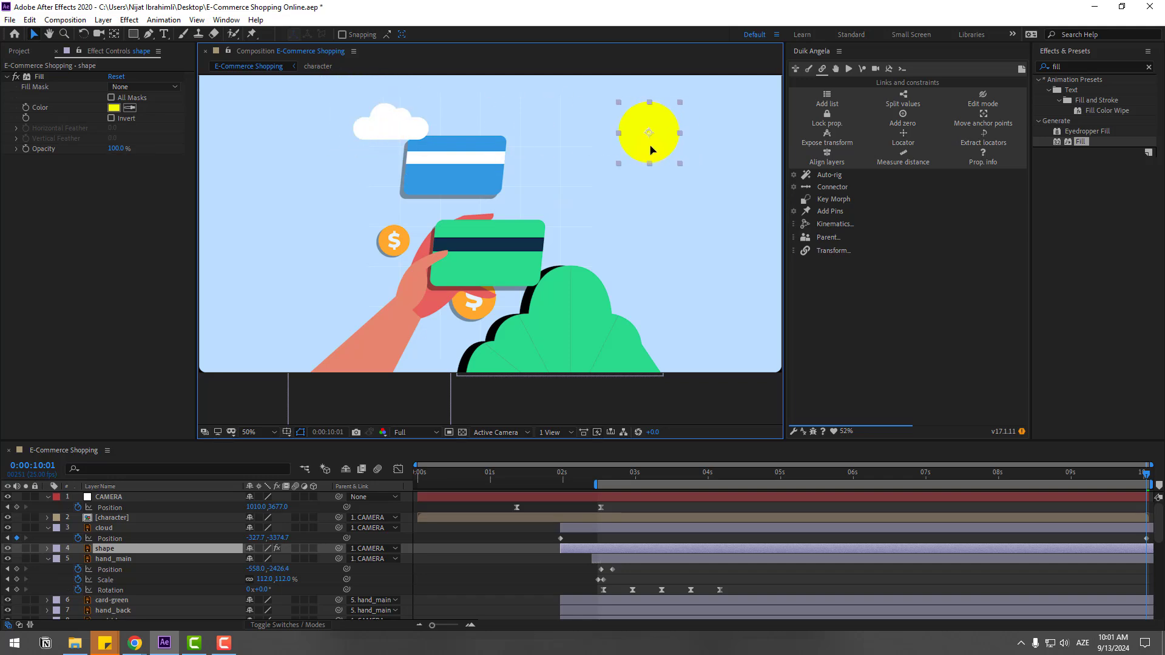
Duplicate the cloud layer, remove the copy's Position keyframes and place it over the lower part of the yellow sun
left_click(100, 528)
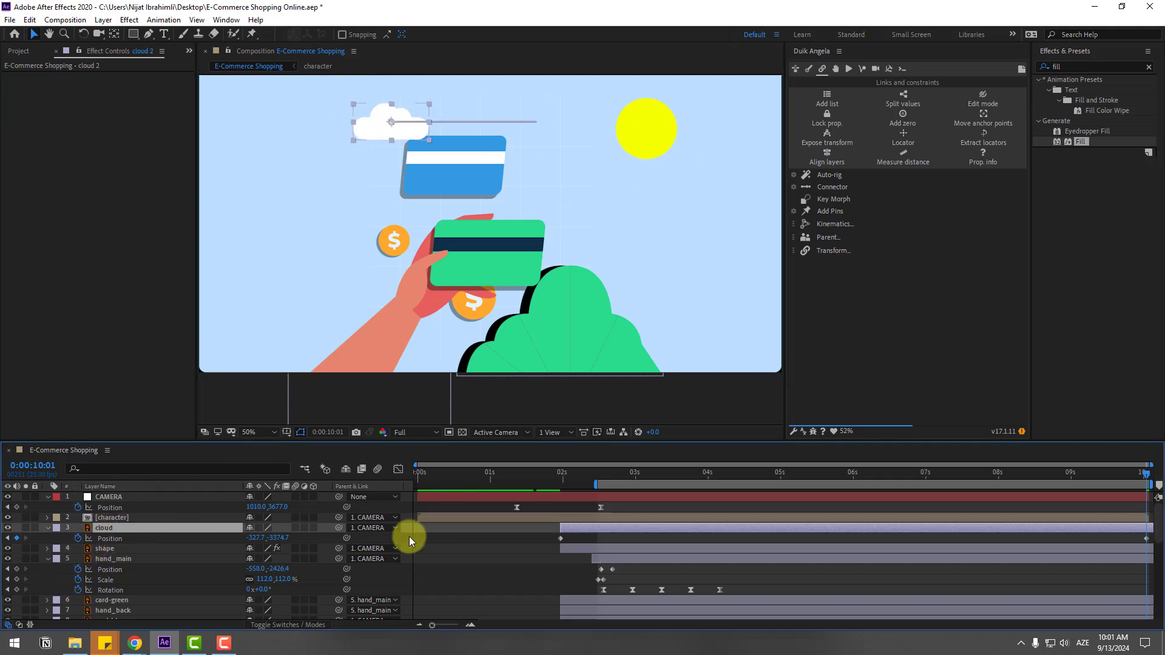
key("ctrl+d")
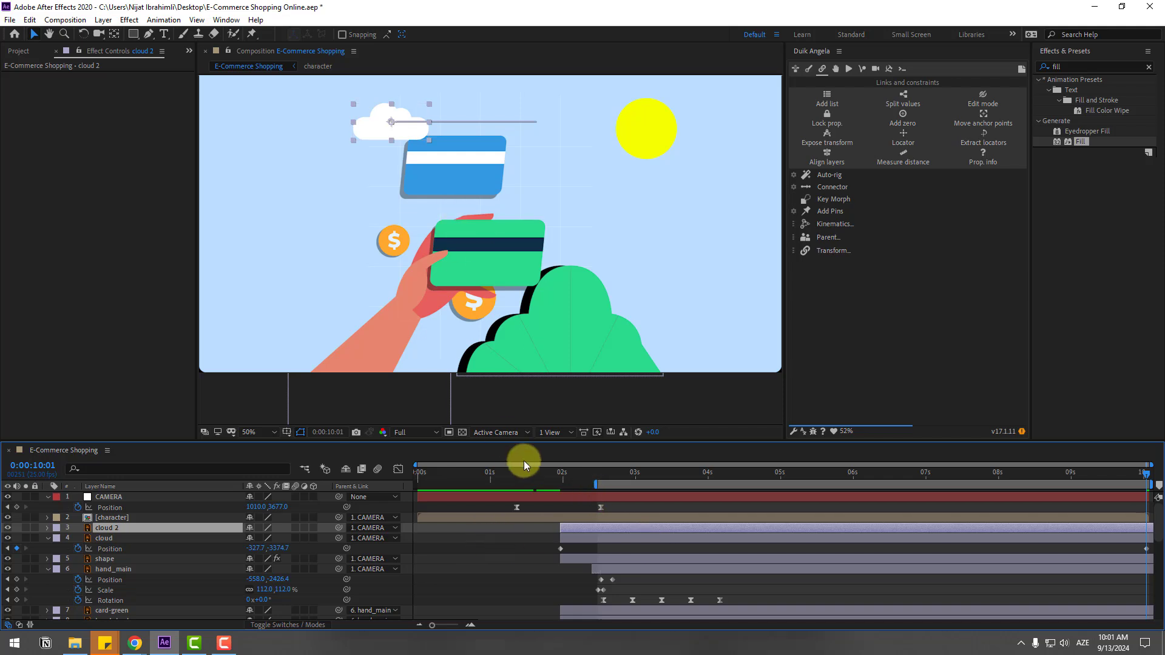
key("p")
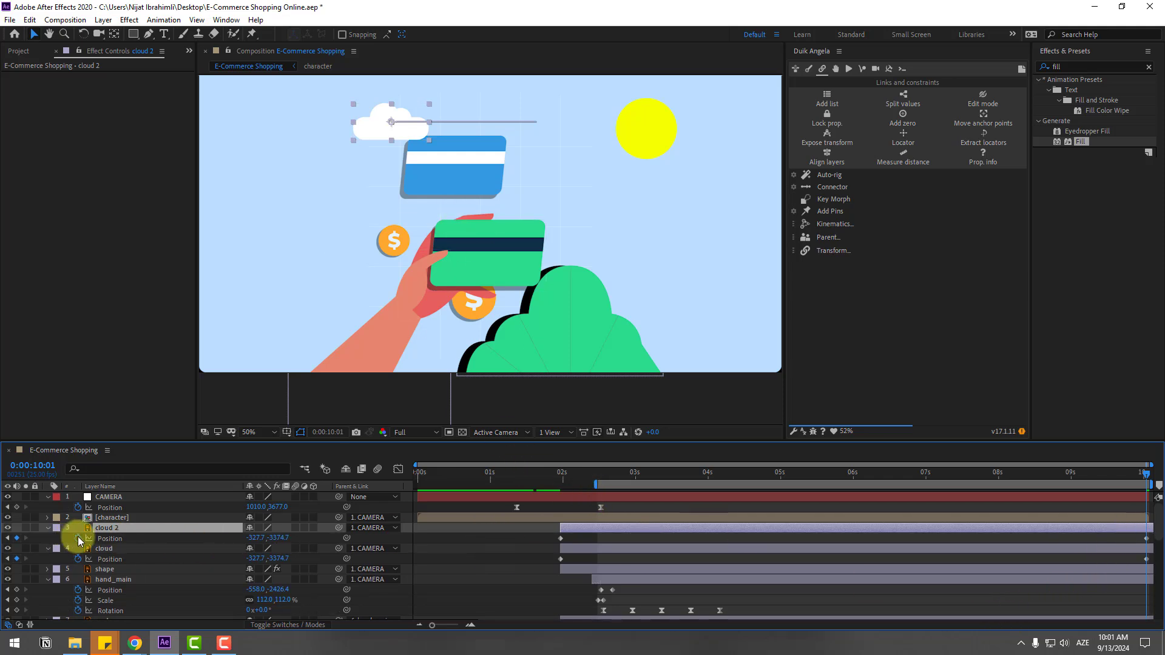
left_click(77, 539)
left_click_drag(399, 133, 677, 154)
Keyframe cloud 2's Position at 0:00:01:24 and at X 663.3 at 0:00:10:01, and preview the drift
left_click(561, 477)
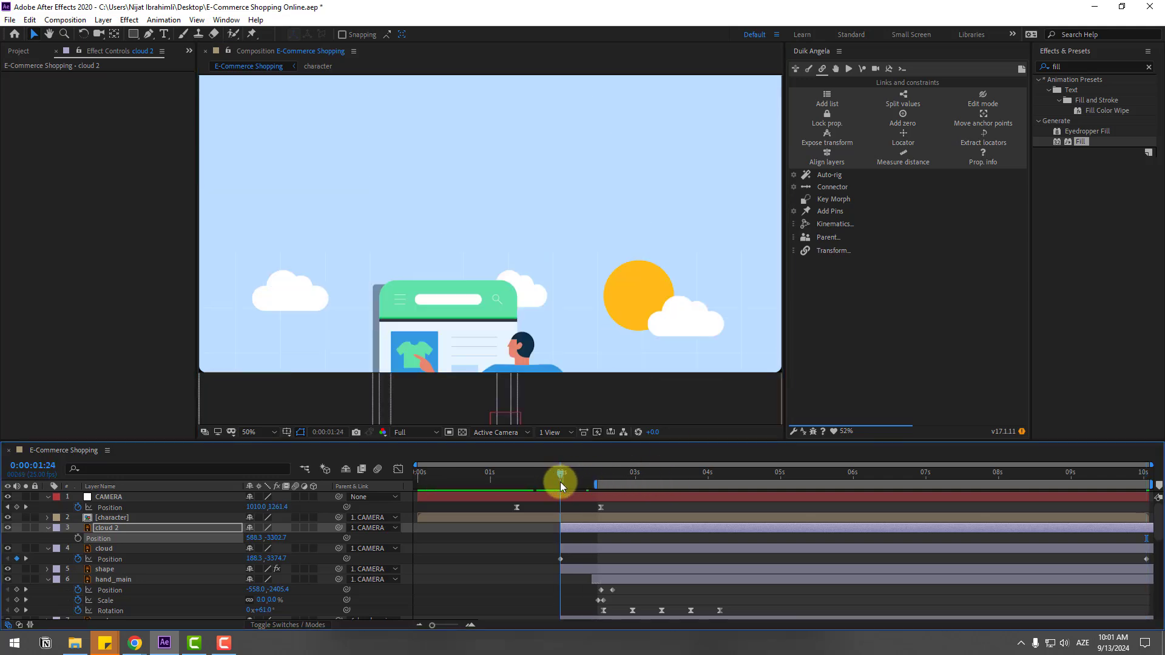
left_click(77, 538)
left_click_drag(650, 480, 1157, 476)
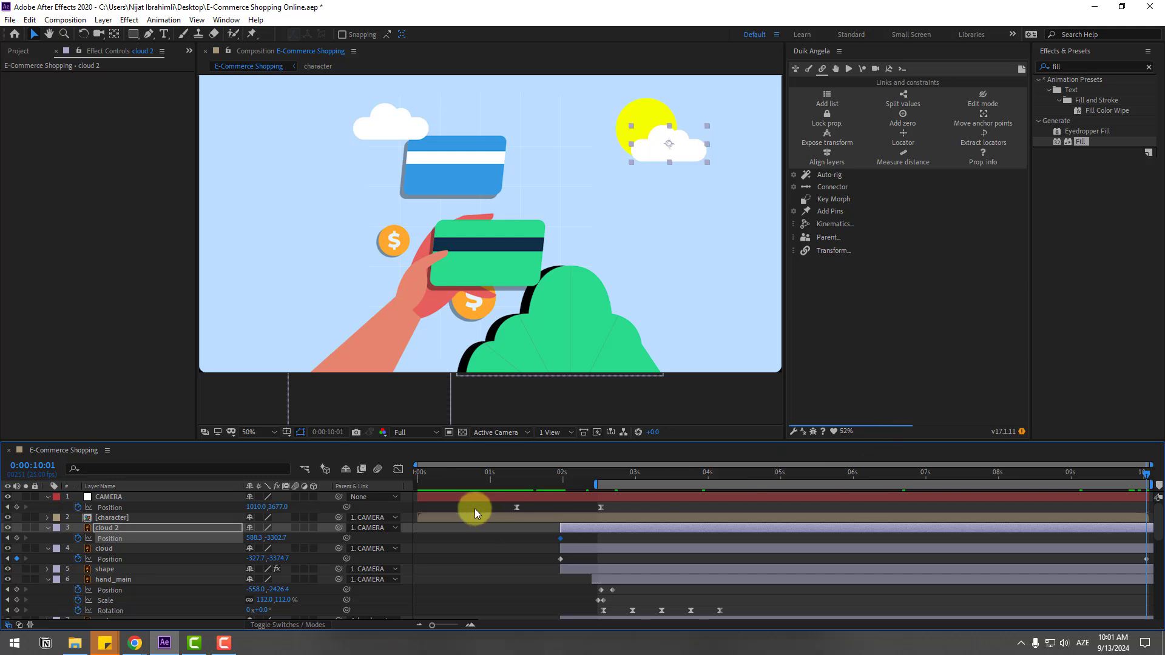
left_click_drag(254, 542, 435, 536)
key("space")
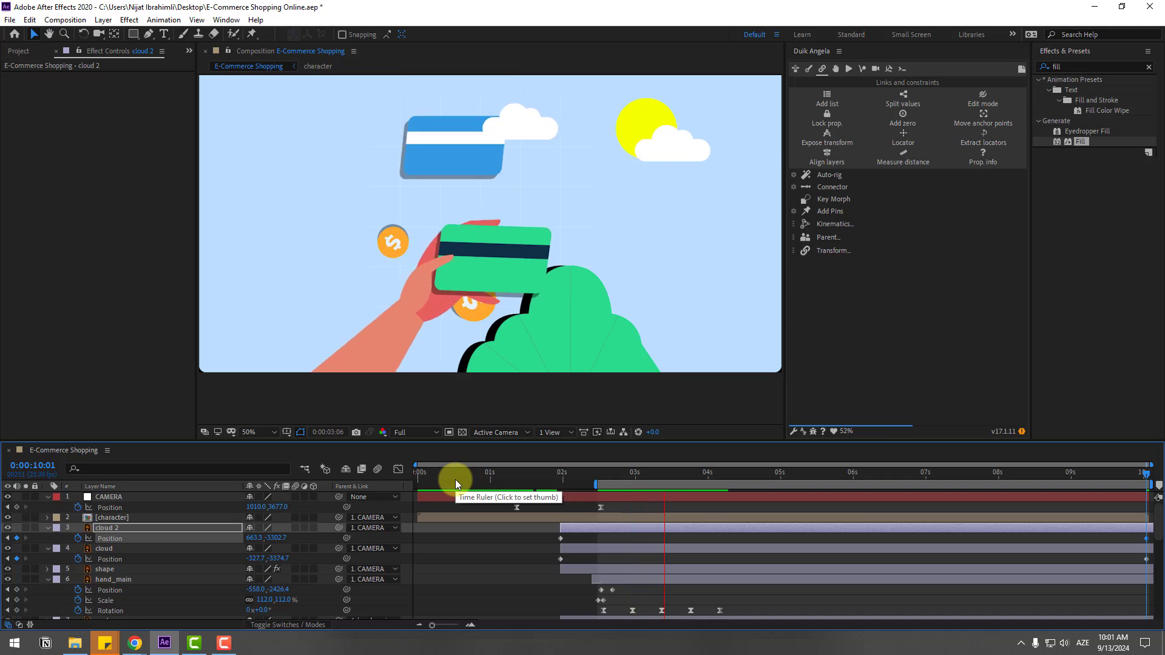
Add the Lines shape element from Animation Composer 3's Starter Precomps to the composition at 0:00:02:00
left_click(563, 475)
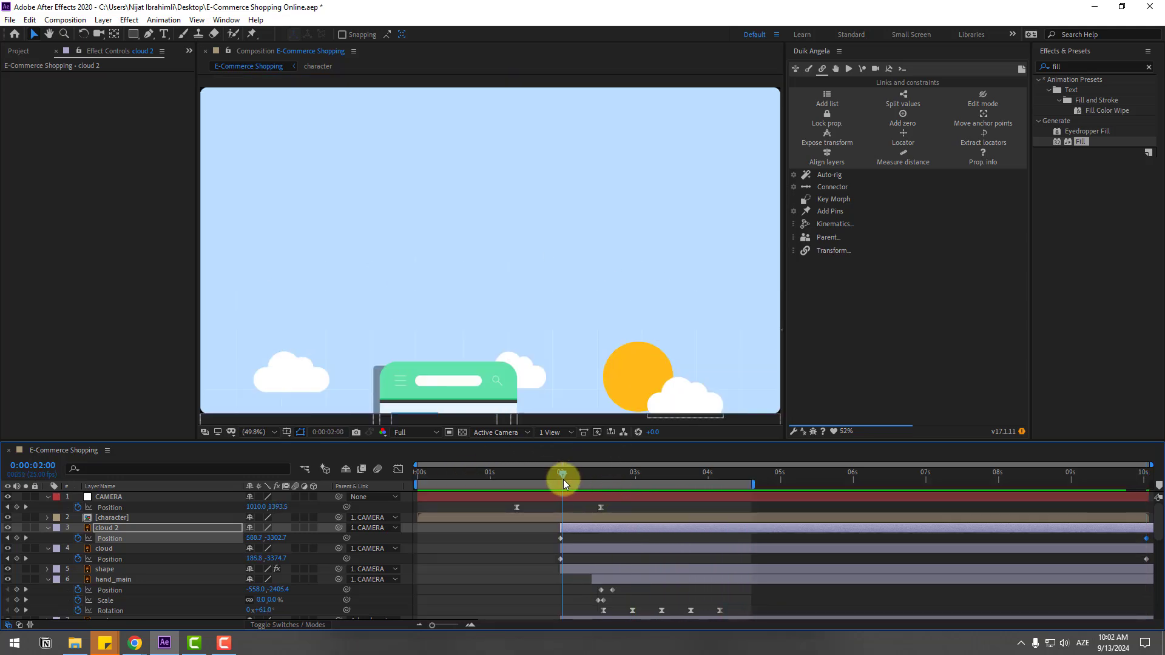
left_click(489, 533)
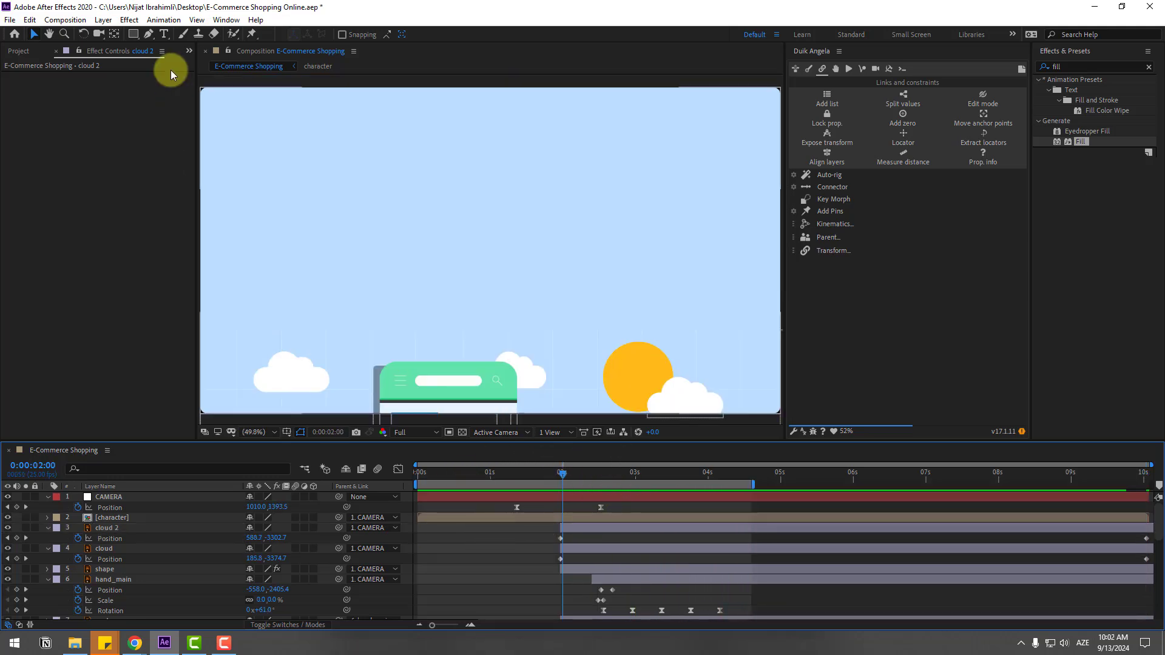
left_click(226, 20)
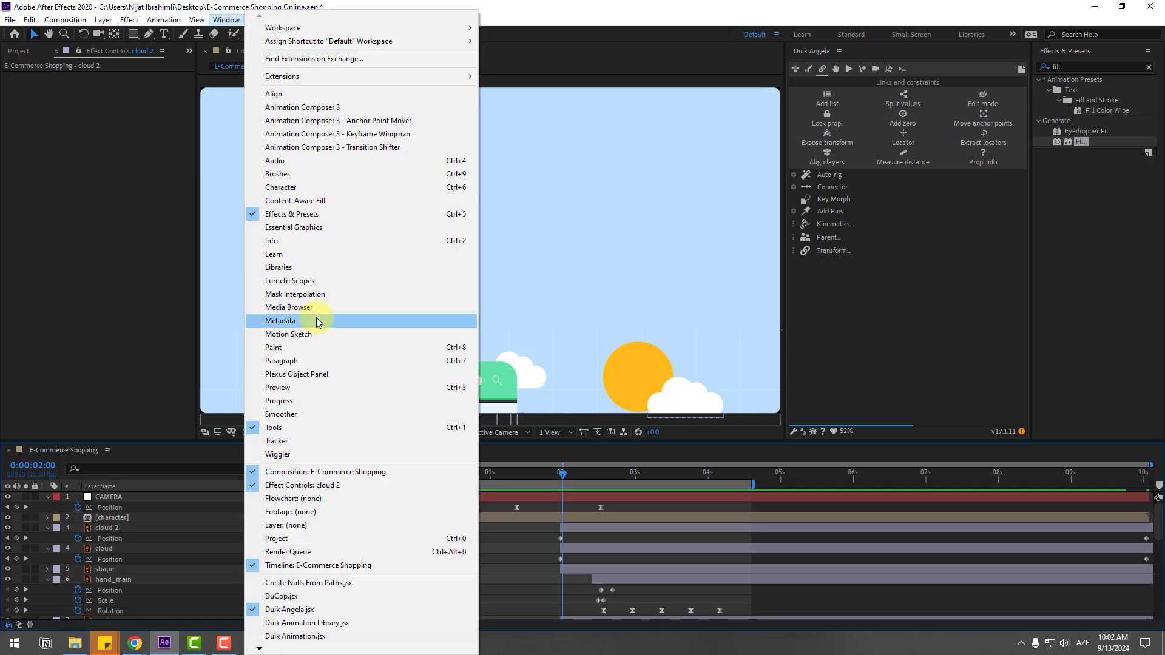
left_click(332, 113)
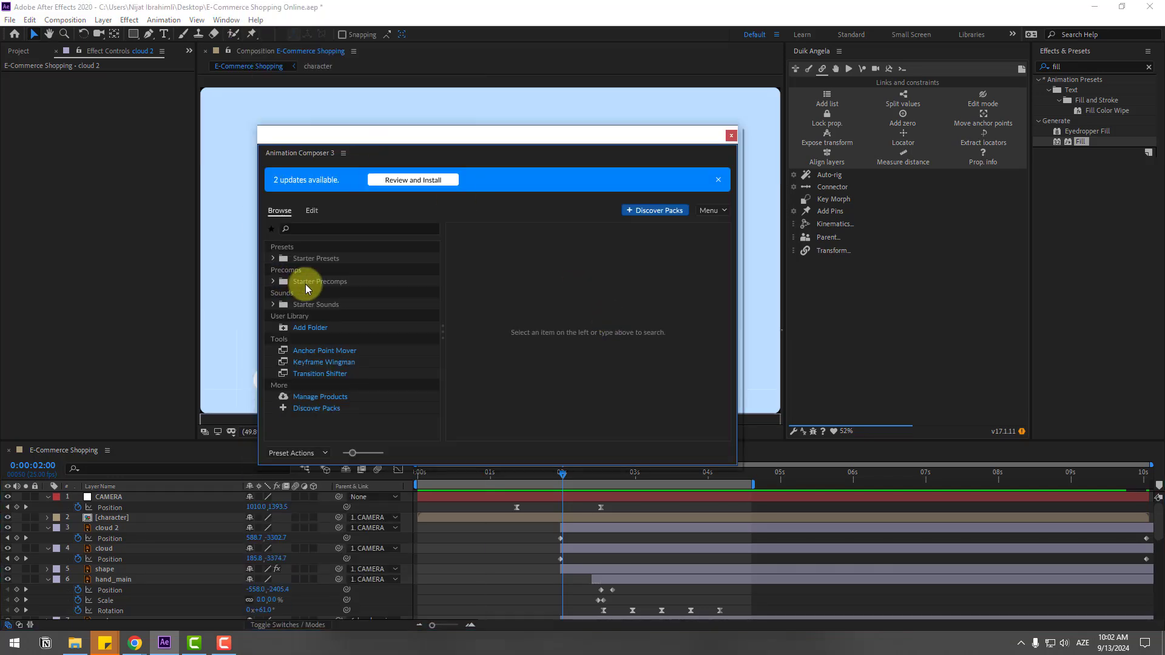
left_click(273, 282)
left_click(319, 303)
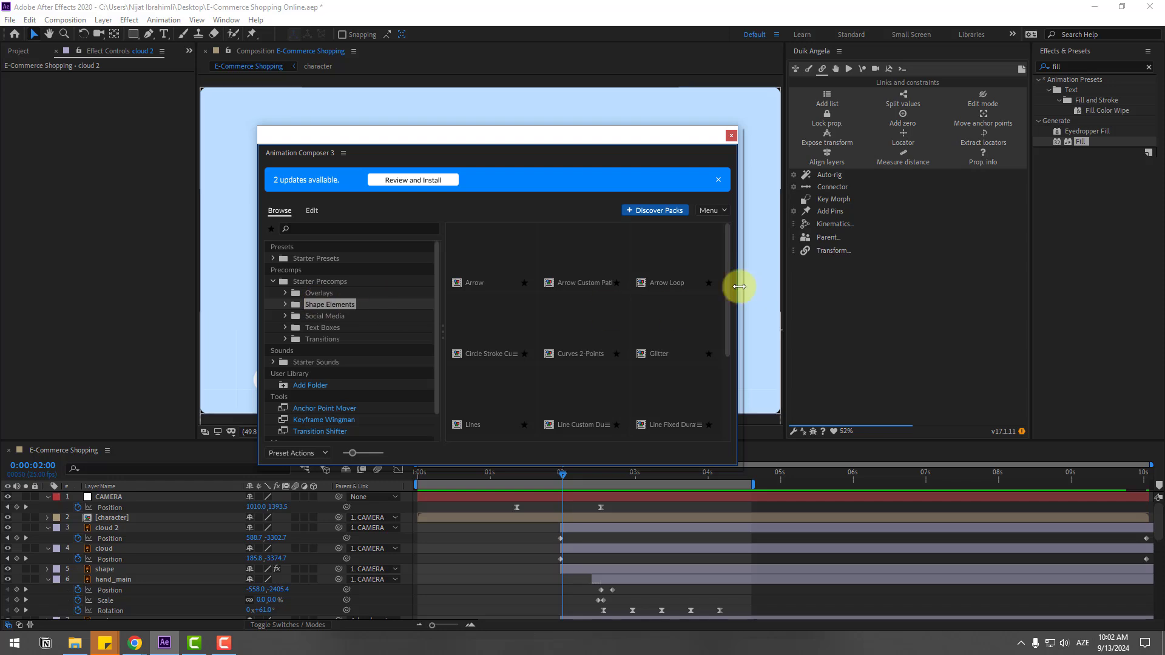
left_click_drag(727, 275, 728, 344)
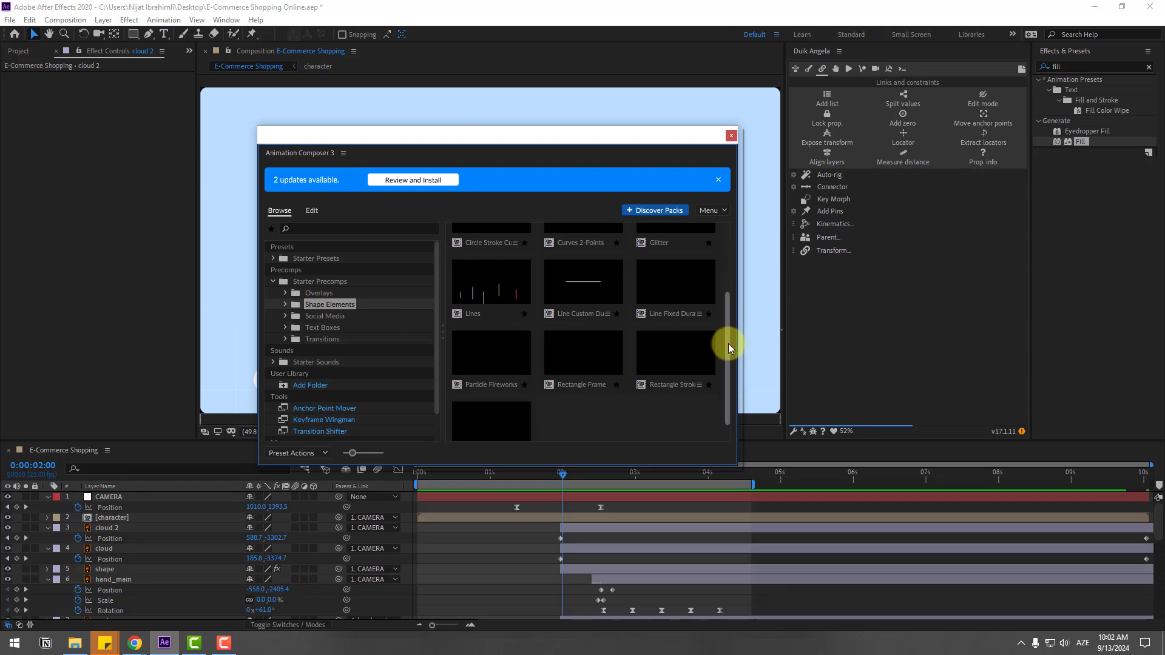
left_click(484, 271)
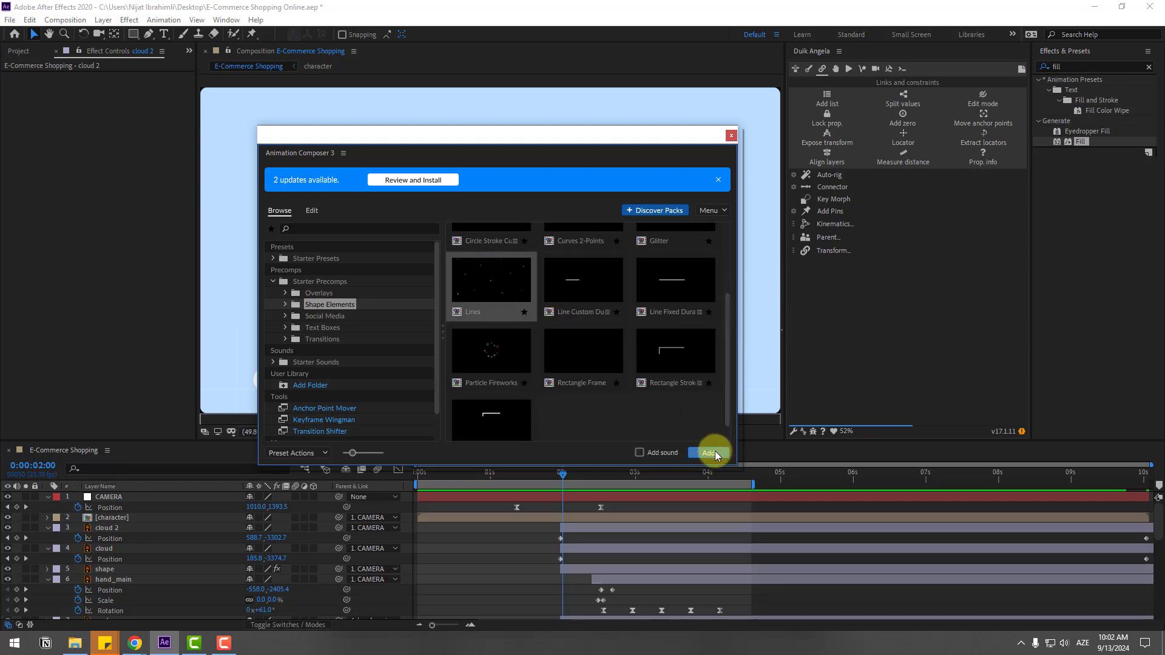
left_click(711, 450)
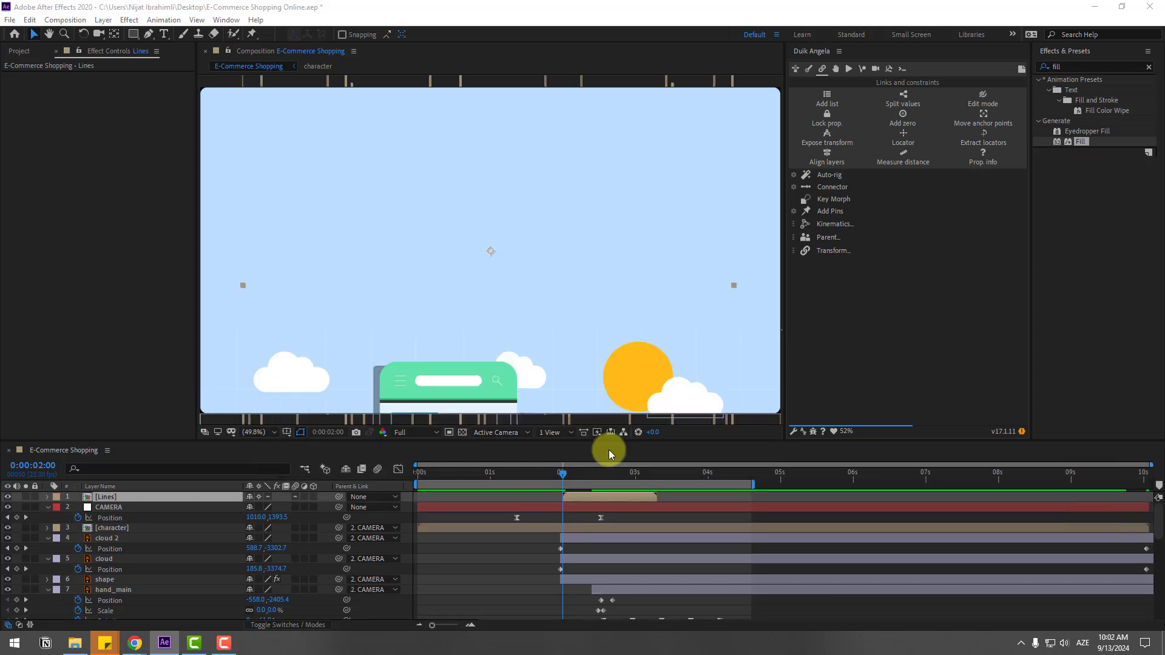
Rotate the Lines layer to 180° and shift it about 6 frames earlier so the streaks match the camera transition
left_click_drag(562, 475, 581, 475)
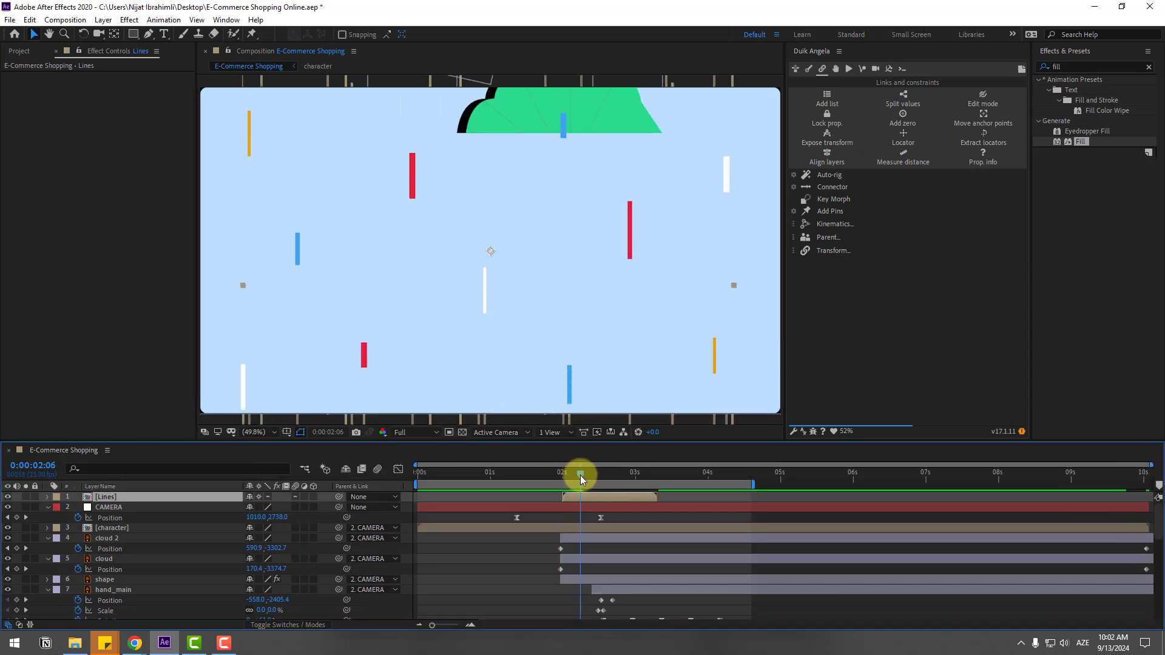
key("r")
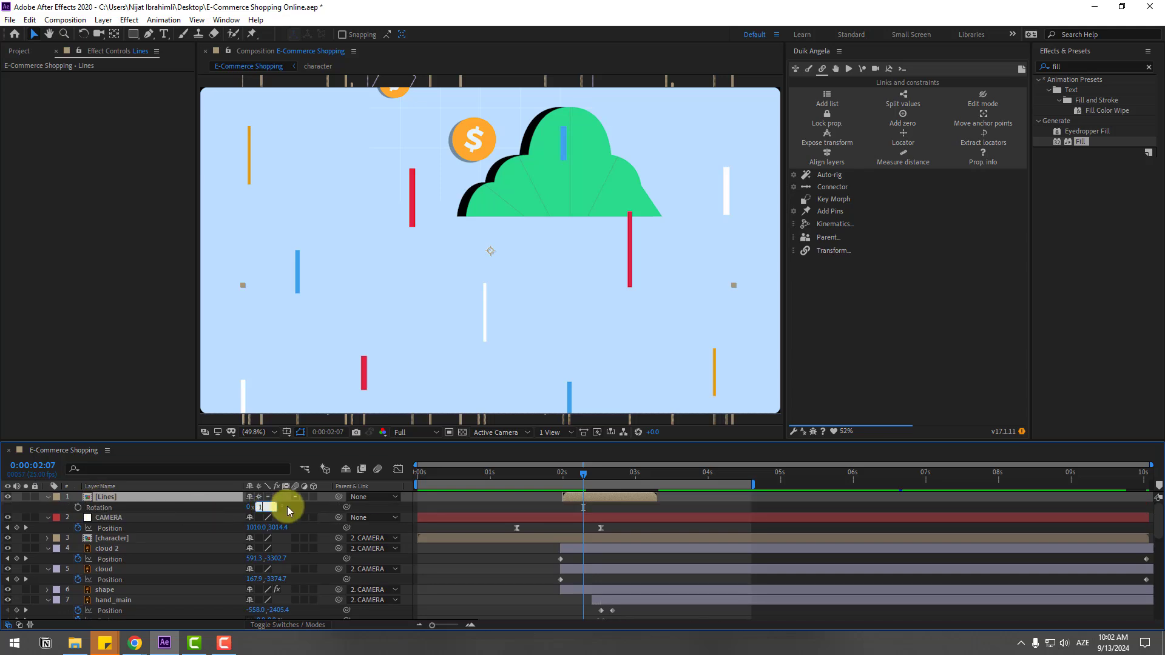
key("Return")
left_click_drag(562, 473, 591, 475)
Apply the Fill effect to the Lines layer and set its color to white (FFFFFF)
left_click(1062, 64)
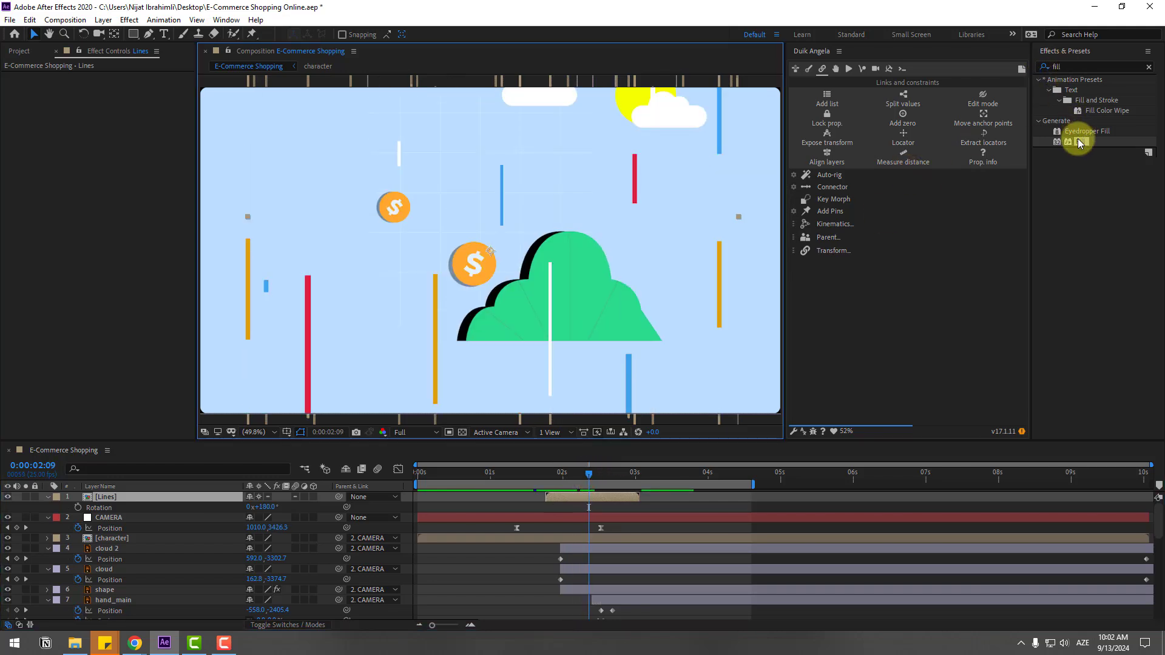
left_click_drag(1077, 141, 95, 501)
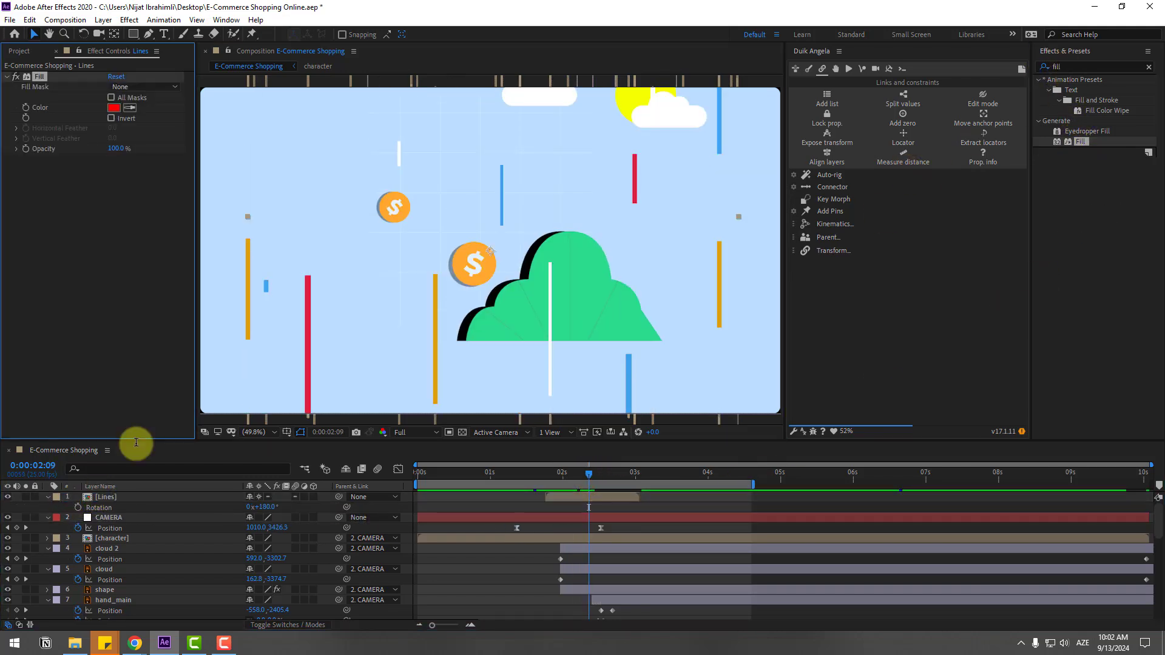
left_click(114, 107)
left_click_drag(414, 530, 229, 408)
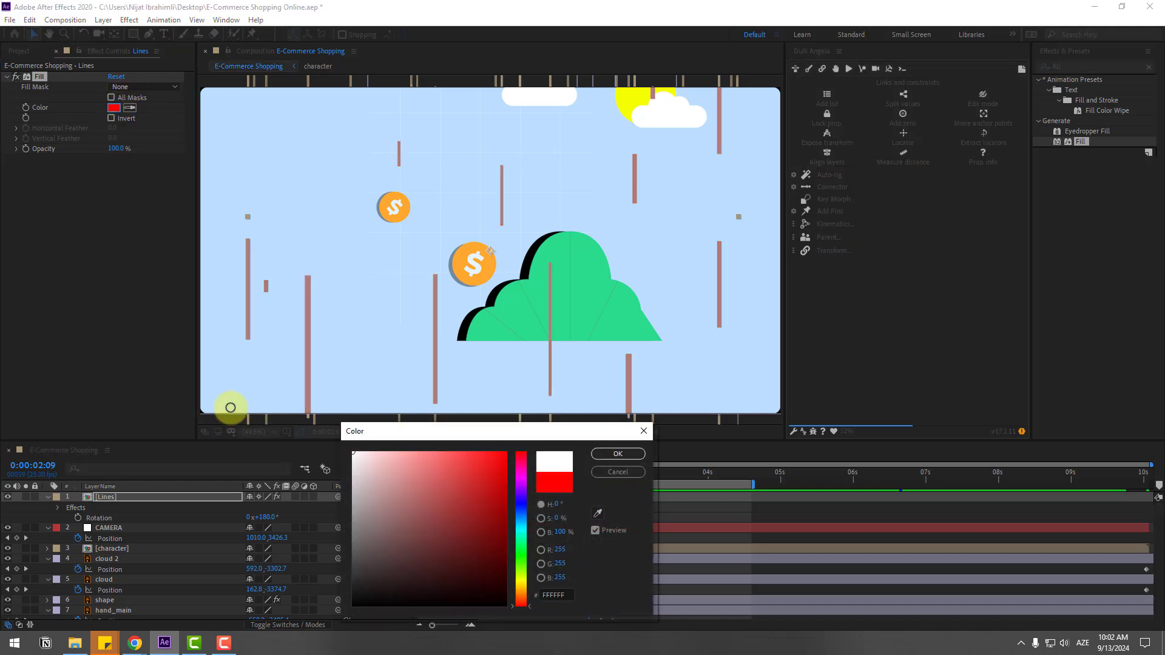
left_click(617, 454)
Preview the transition with the white lines and move CAMERA's second Position keyframe about 4 frames later
left_click_drag(534, 475, 567, 474)
left_click_drag(574, 478, 588, 475)
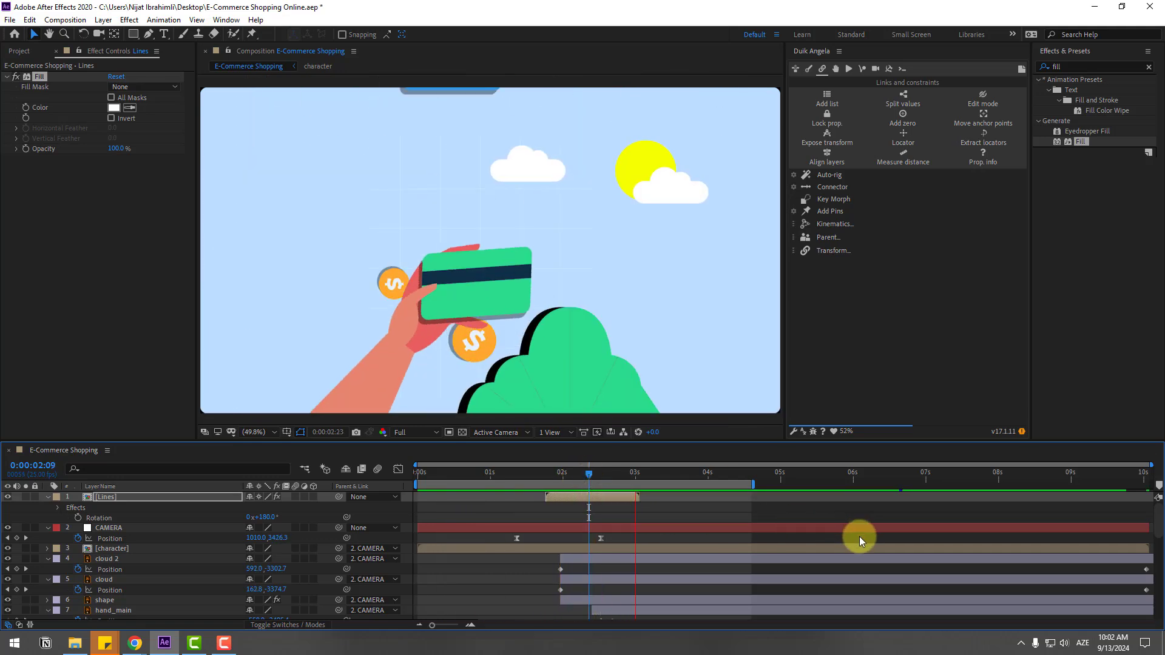
left_click_drag(601, 539, 612, 538)
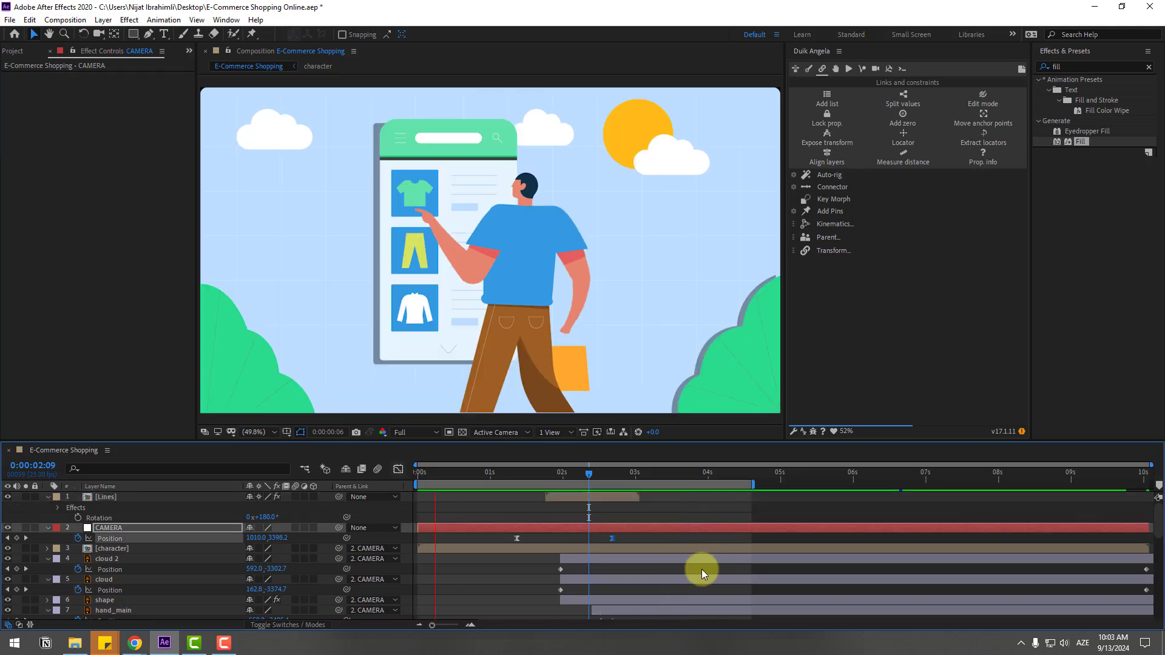